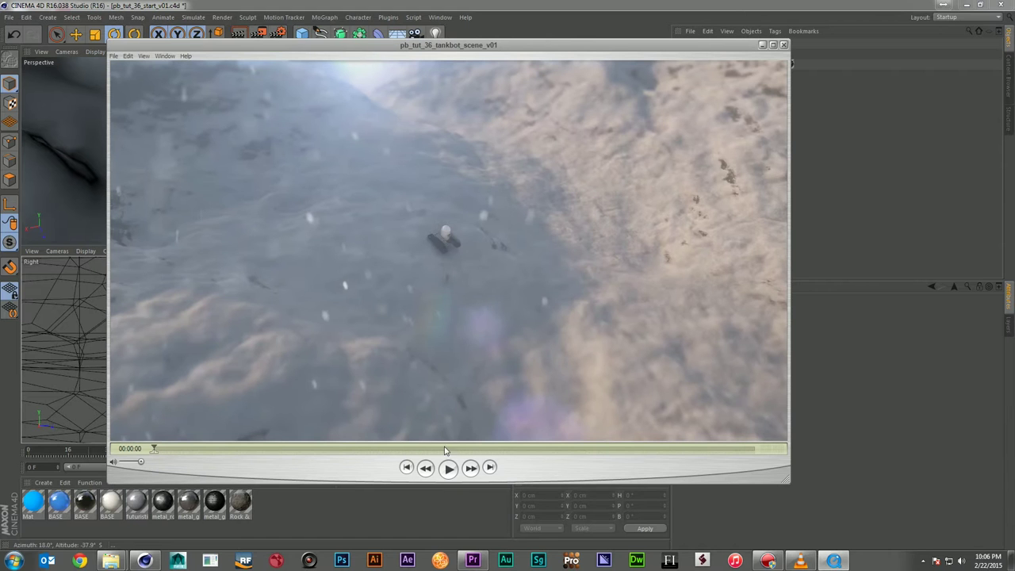
- Play the rendered tankbot scene preview, then close the video player
click(448, 468)
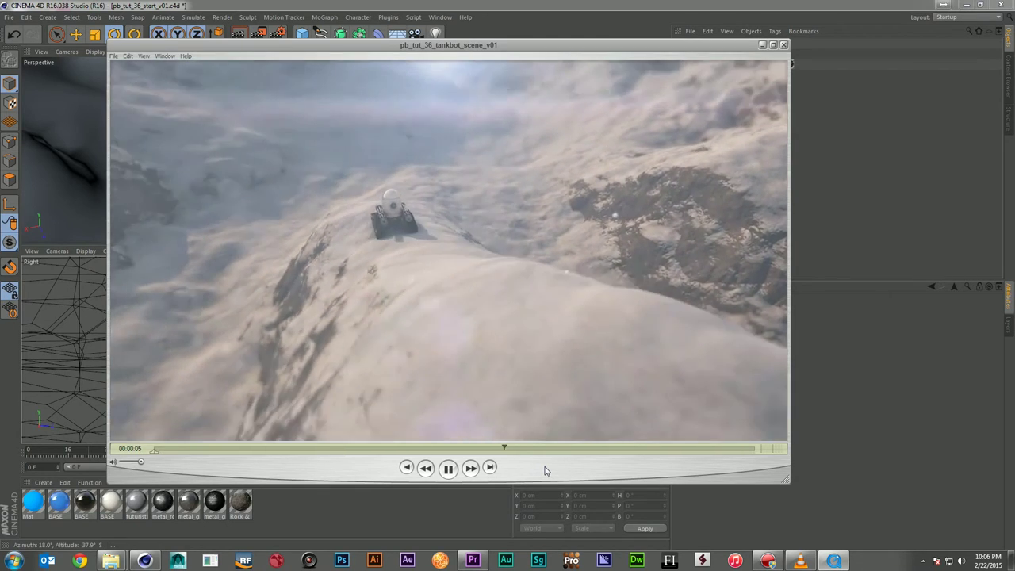
click(449, 469)
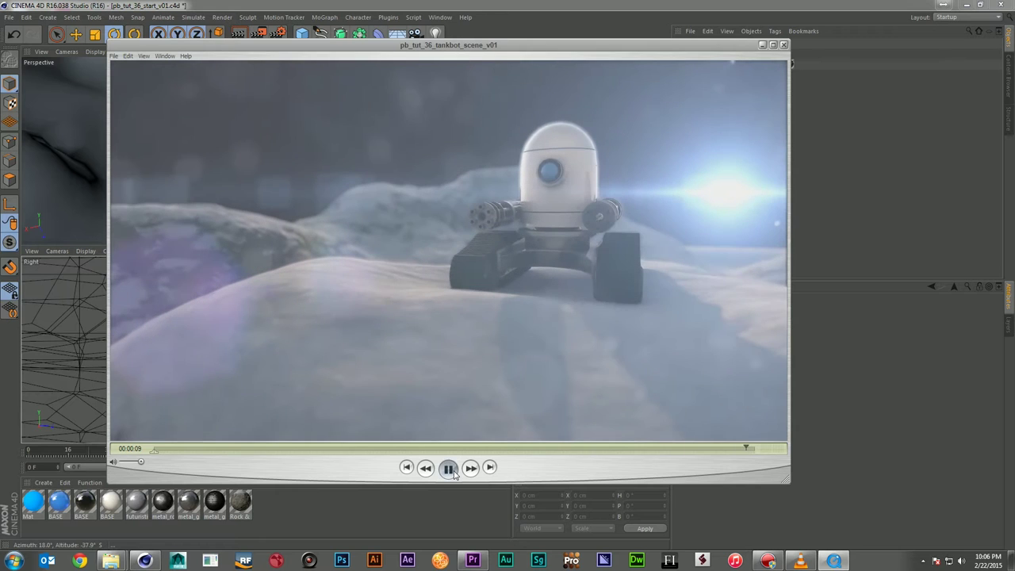
click(783, 45)
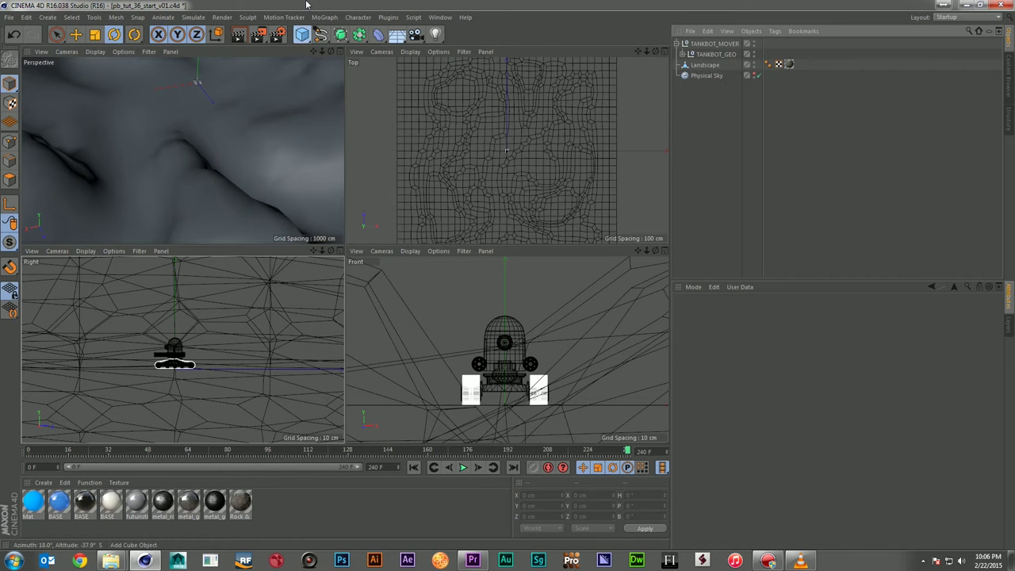
- Examine the tankbot model up close in the perspective view and its object hierarchy, including the tread cloners, tread section and right tread spline
click(339, 51)
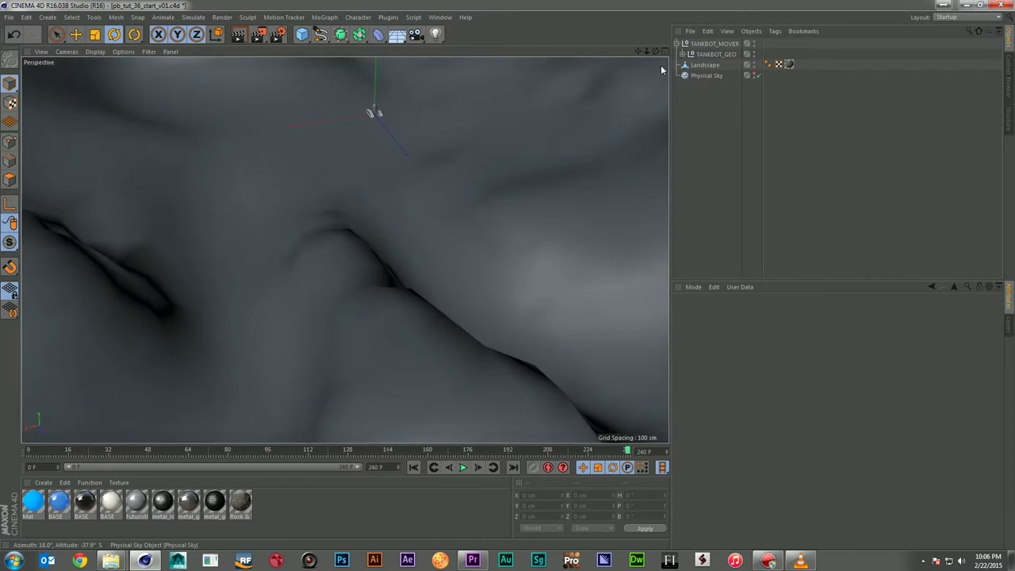
drag(646, 52, 569, 294)
drag(647, 52, 323, 314)
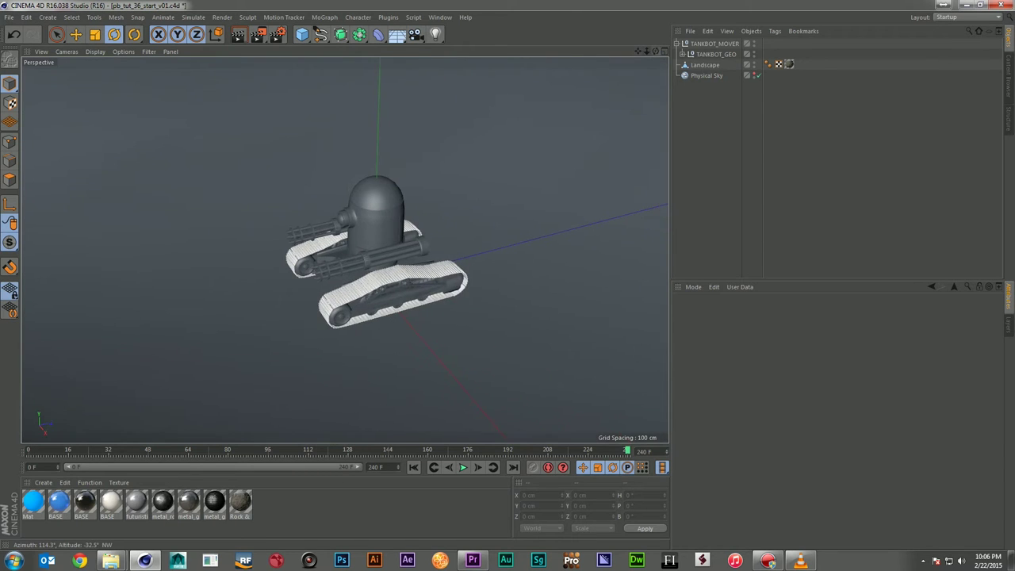
drag(656, 52, 688, 56)
click(682, 54)
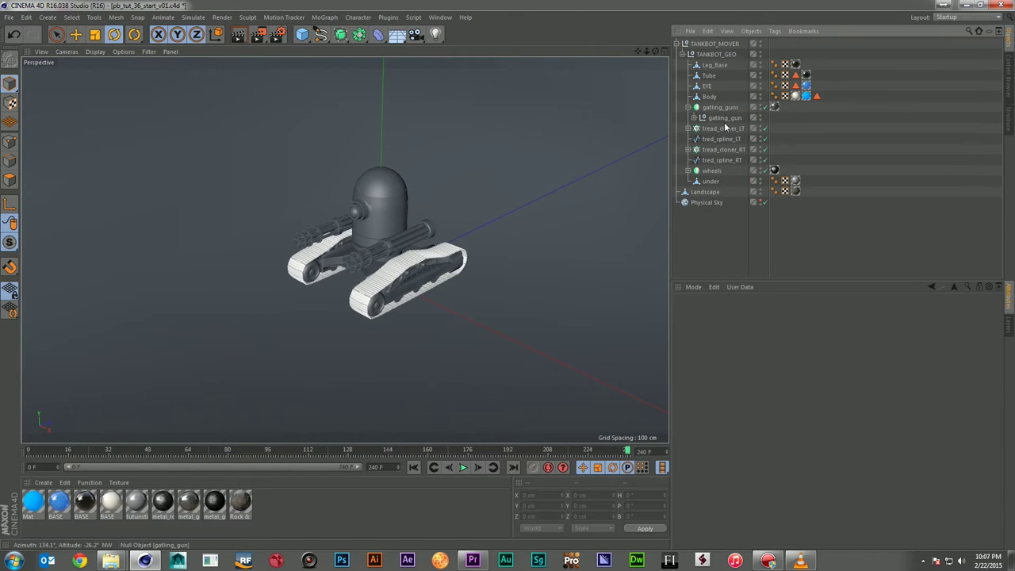
click(724, 128)
click(723, 149)
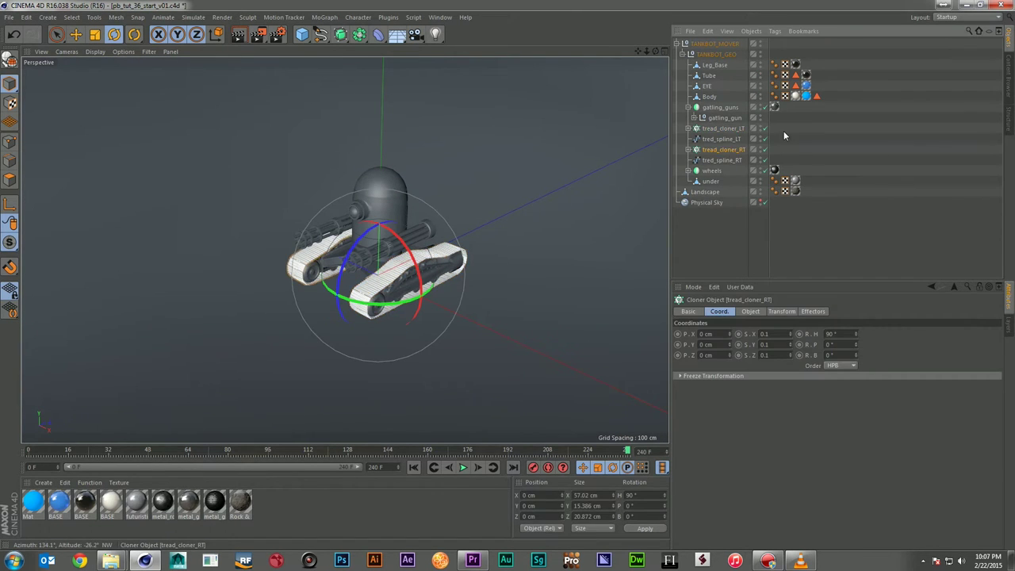
click(687, 149)
click(719, 160)
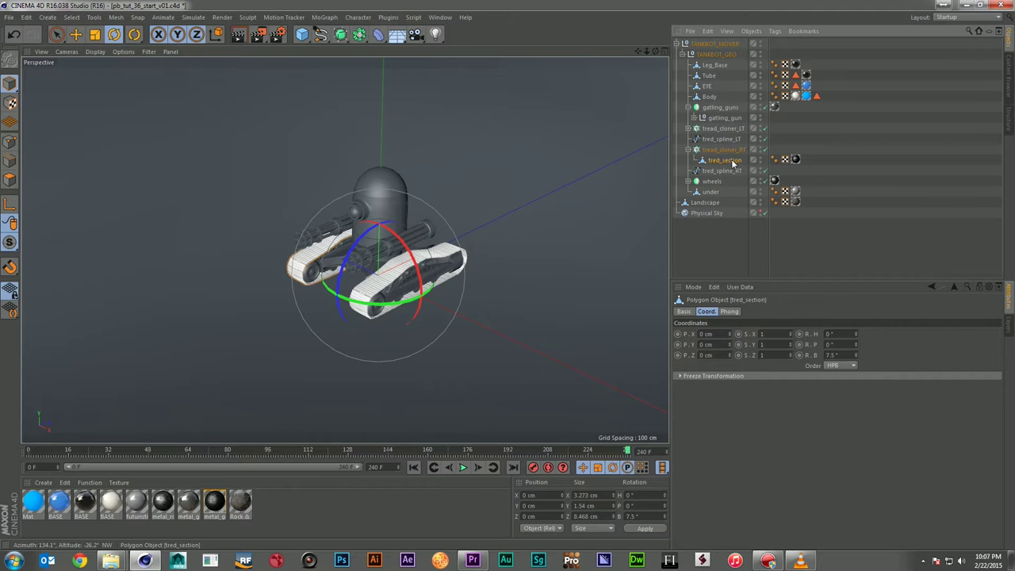
click(688, 150)
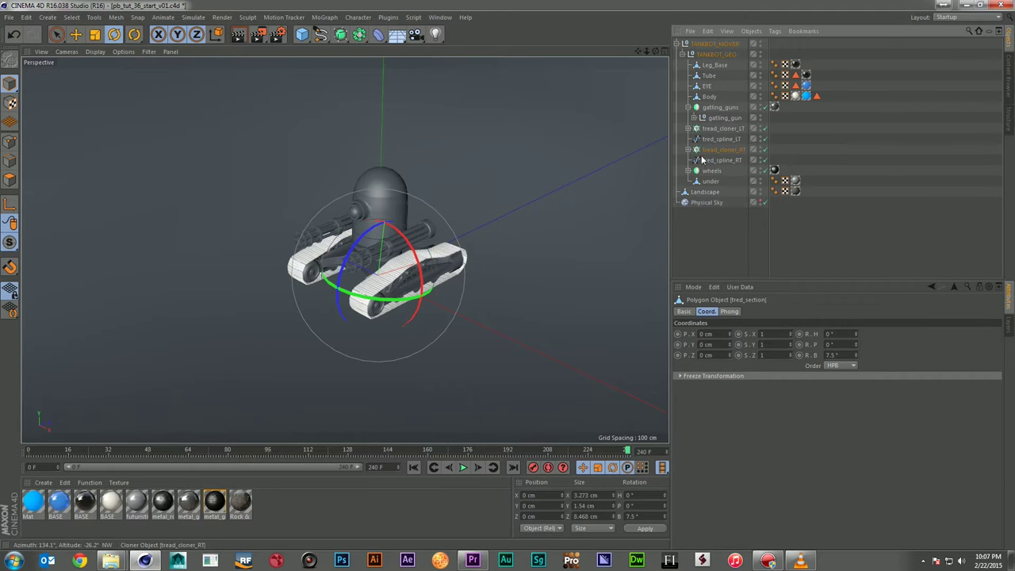
click(723, 160)
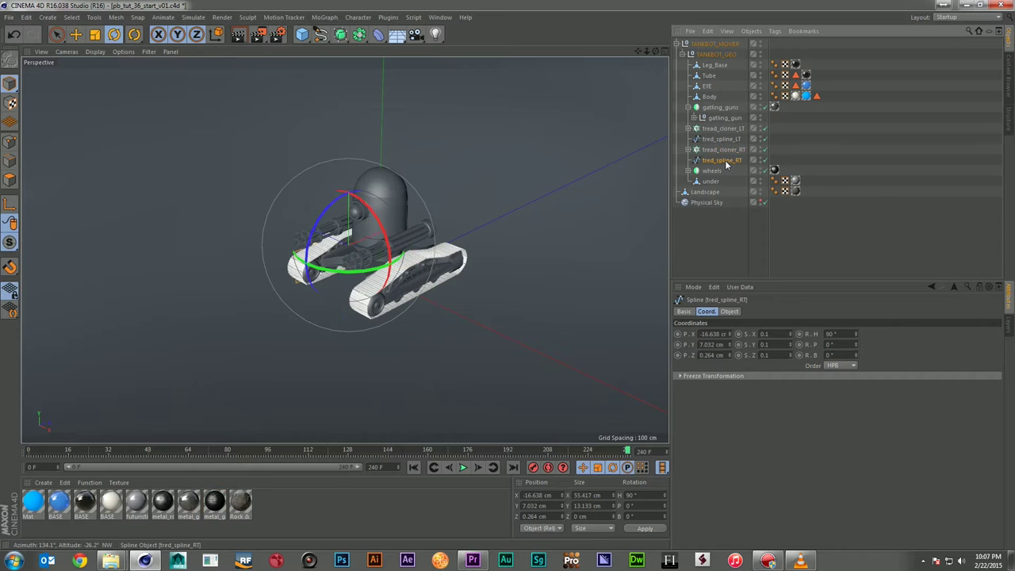
mouse_move(648, 54)
mouse_down()
mouse_move(637, 56)
mouse_move(646, 51)
mouse_up()
- Set the Offset of tread_cloner_RT to 0% and collapse the TANKBOT_GEO hierarchy
click(723, 149)
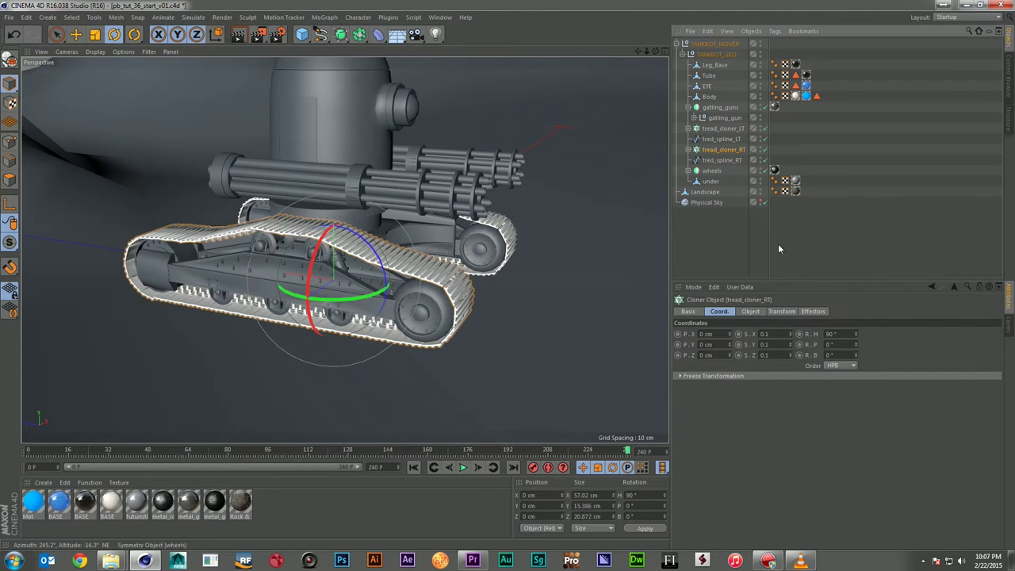
click(751, 311)
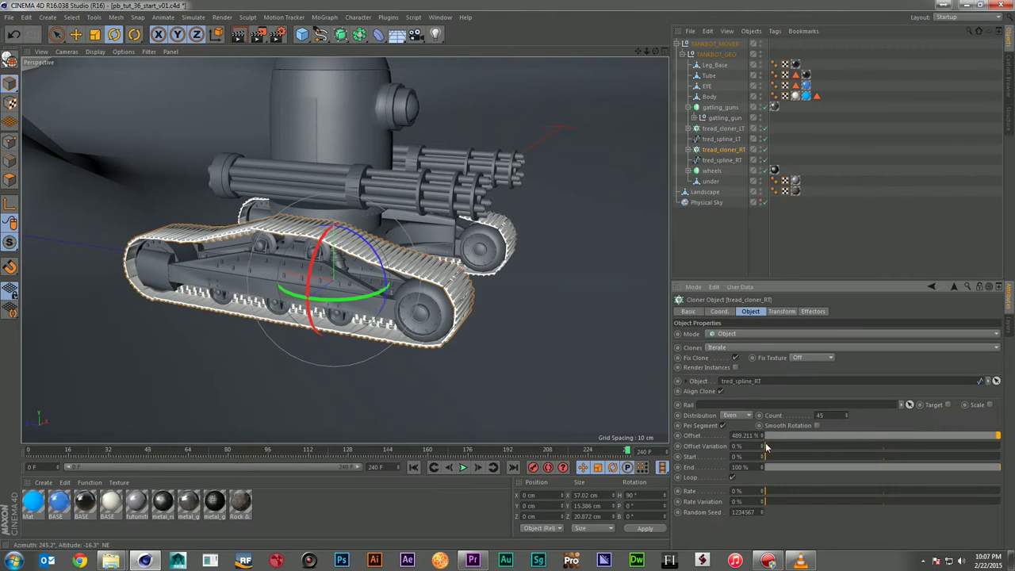
mouse_move(768, 435)
mouse_down()
mouse_move(825, 446)
mouse_move(762, 451)
mouse_up()
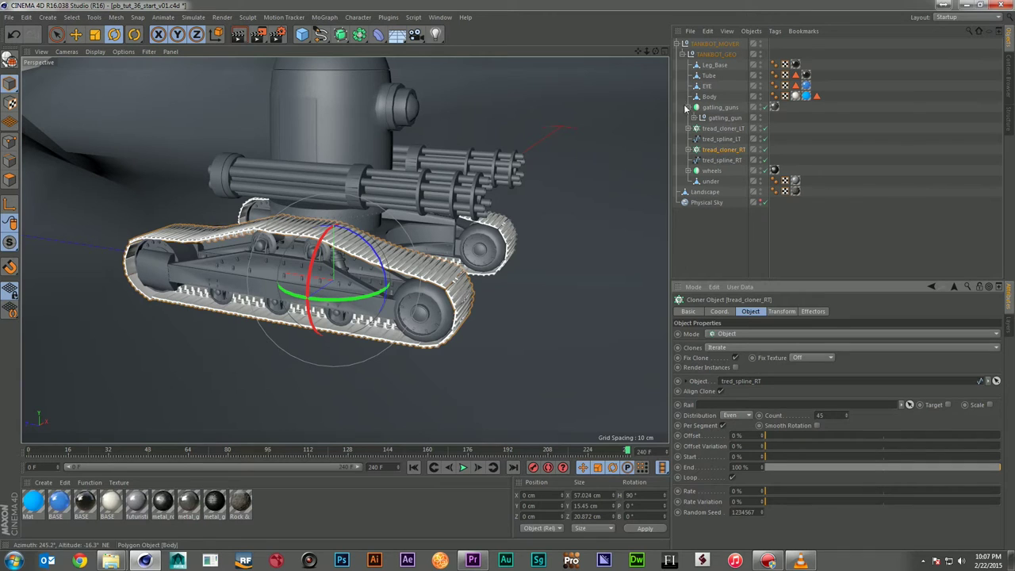
click(683, 54)
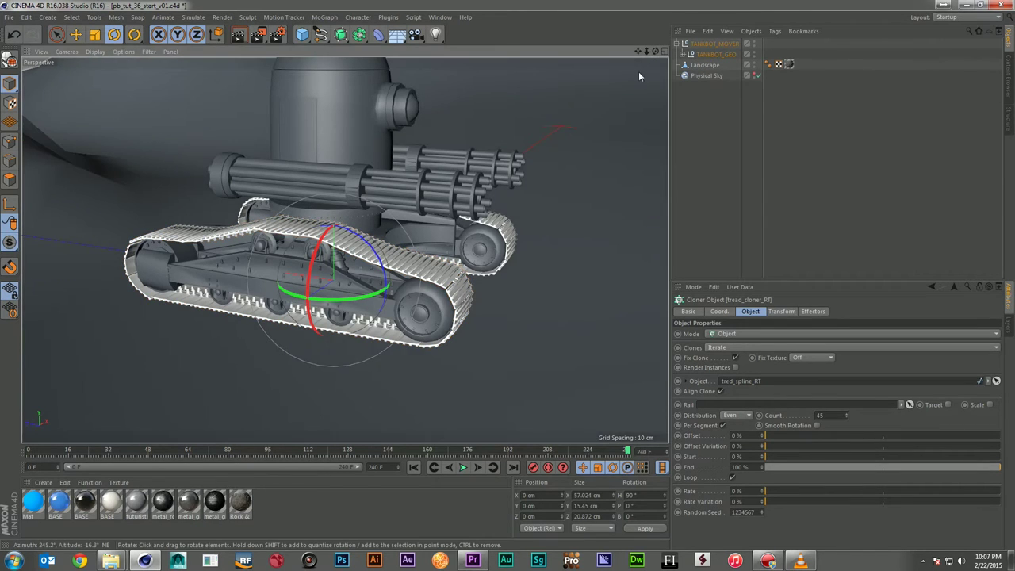
drag(646, 51, 539, 51)
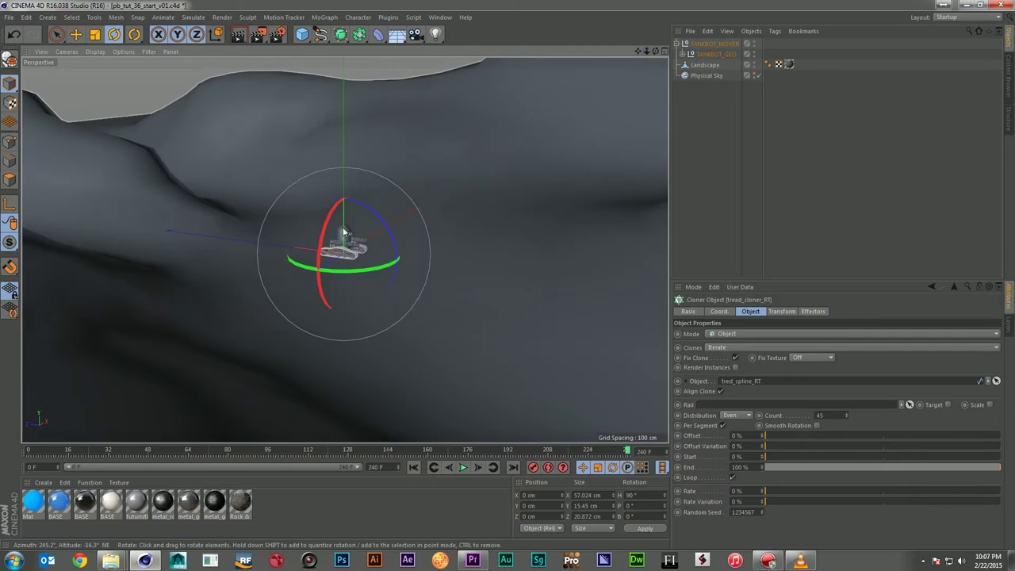
key(e)
drag(342, 193, 331, 262)
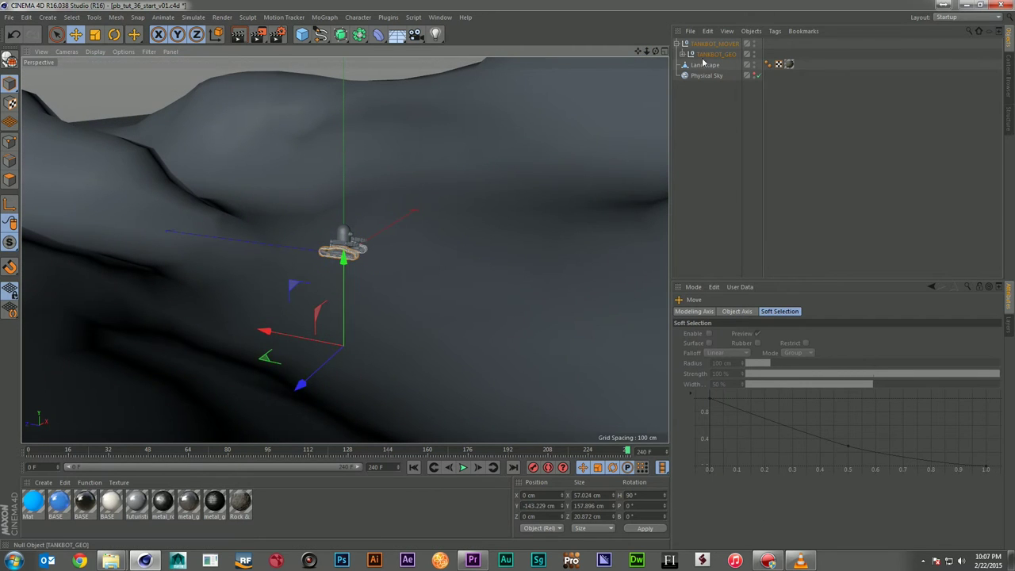
key(ctrl+z)
- Move the TANKBOT_MOVER null down about 107 cm and about 12 cm in negative Z
click(715, 44)
mouse_move(343, 165)
mouse_down()
mouse_move(332, 267)
mouse_move(332, 242)
mouse_up()
drag(268, 310, 275, 333)
- Set TANKBOT_MOVER's Y and Z positions to 0 cm and clear the selection
click(709, 311)
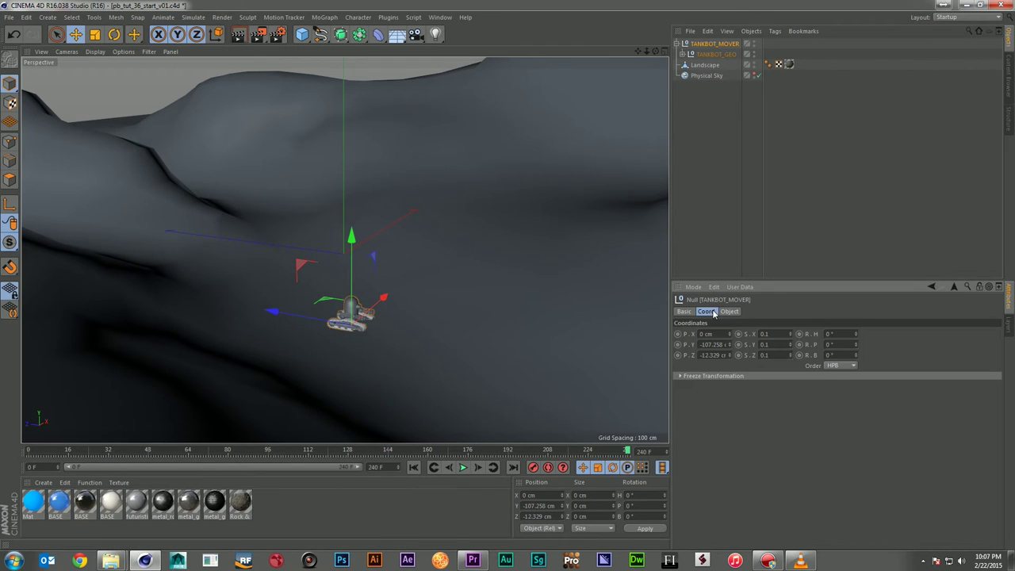
double_click(706, 344)
text(0)
key(Return)
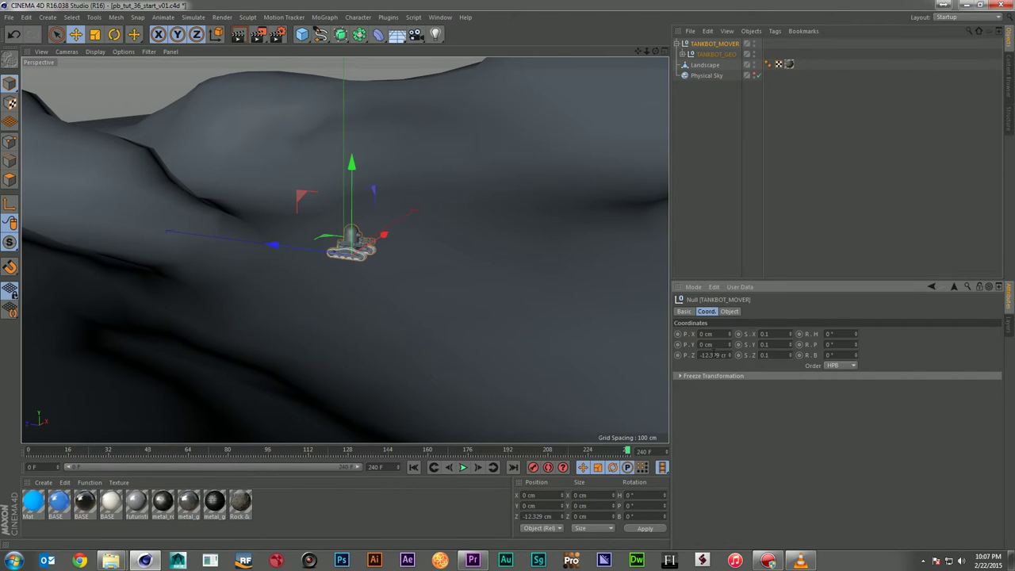
double_click(712, 354)
text(0)
key(Return)
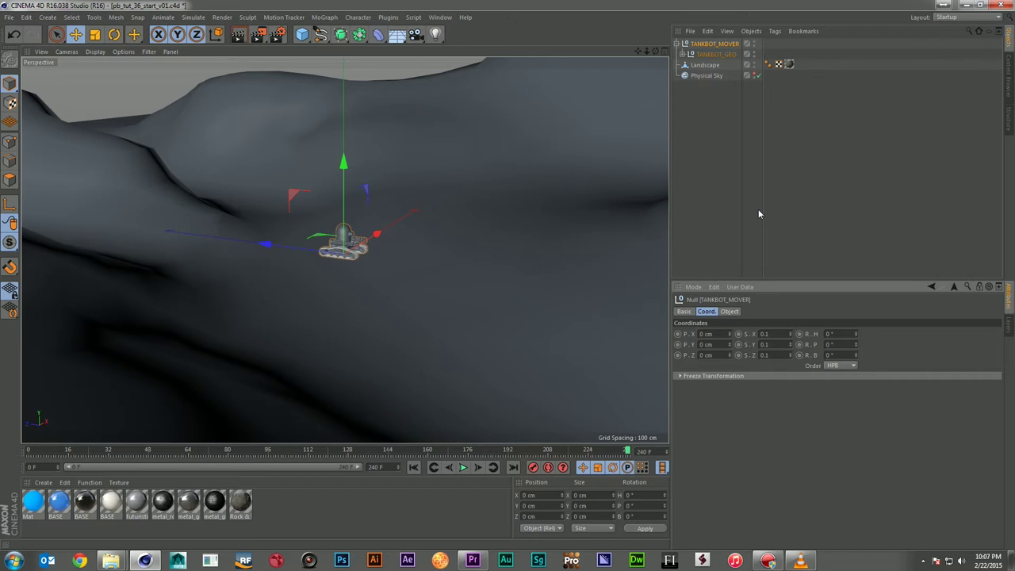
click(794, 137)
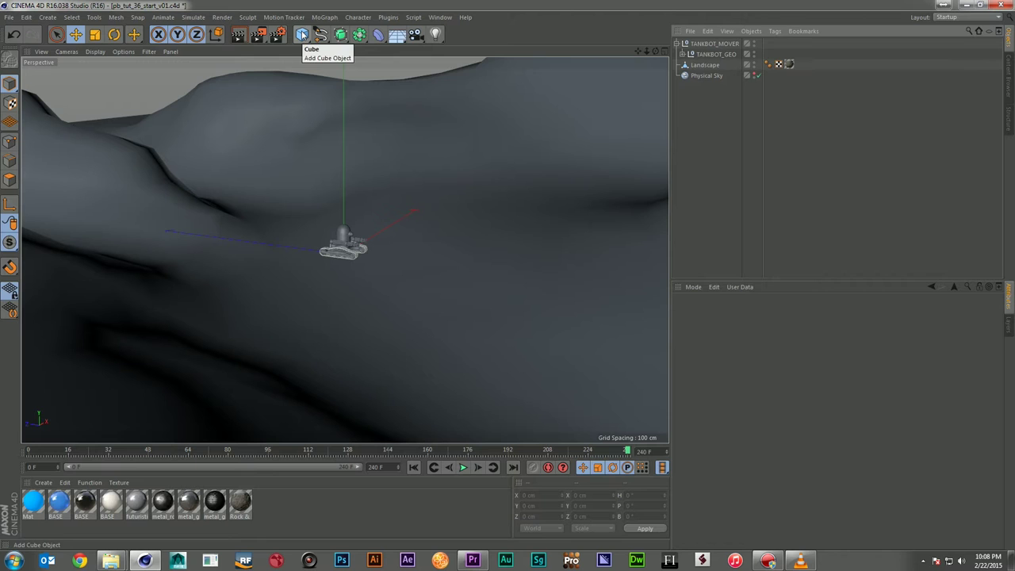
- Add a null object to the scene and rename it XPRESSO
drag(301, 35, 329, 45)
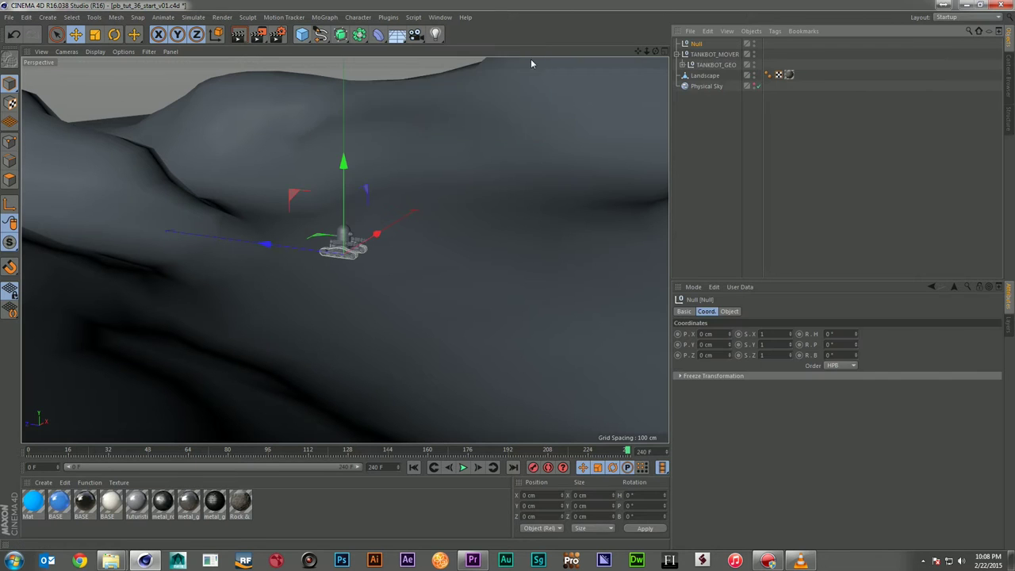
double_click(697, 44)
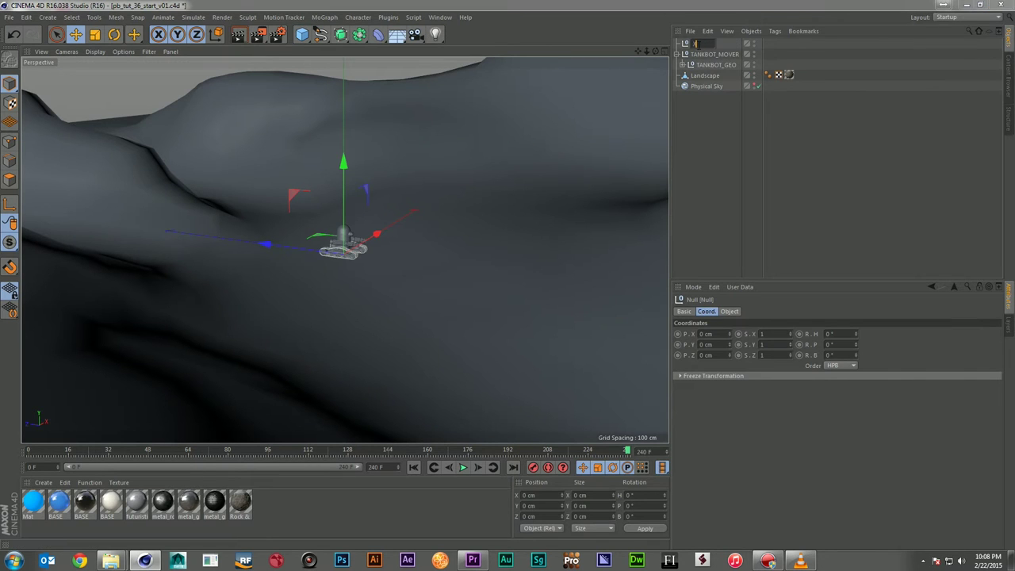
text(XPRESSO)
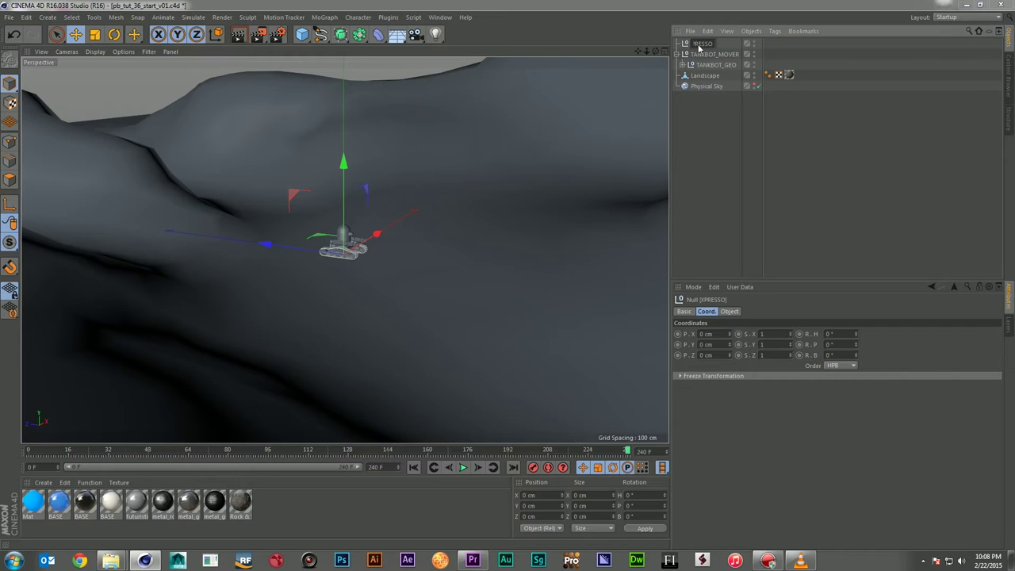
key(Return)
- Add an XPresso tag to the XPRESSO null and enlarge the XPresso Editor window over the viewport
right_click(698, 46)
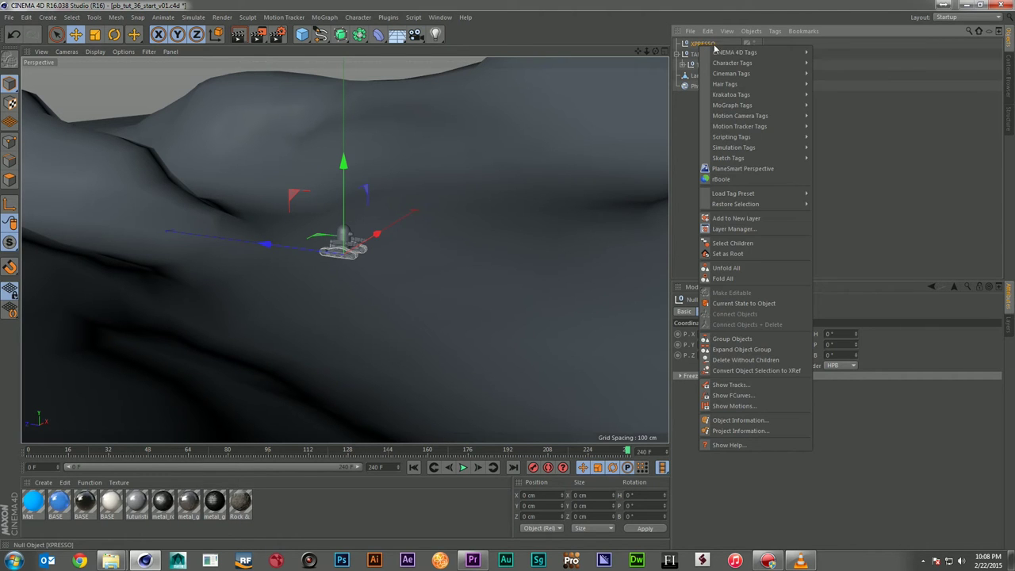
mouse_move(724, 53)
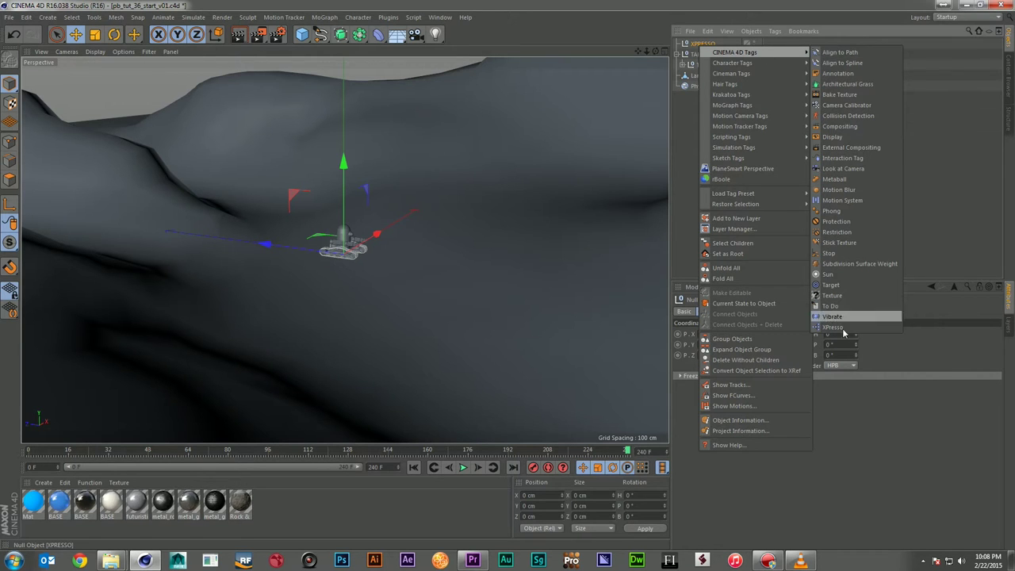
click(833, 327)
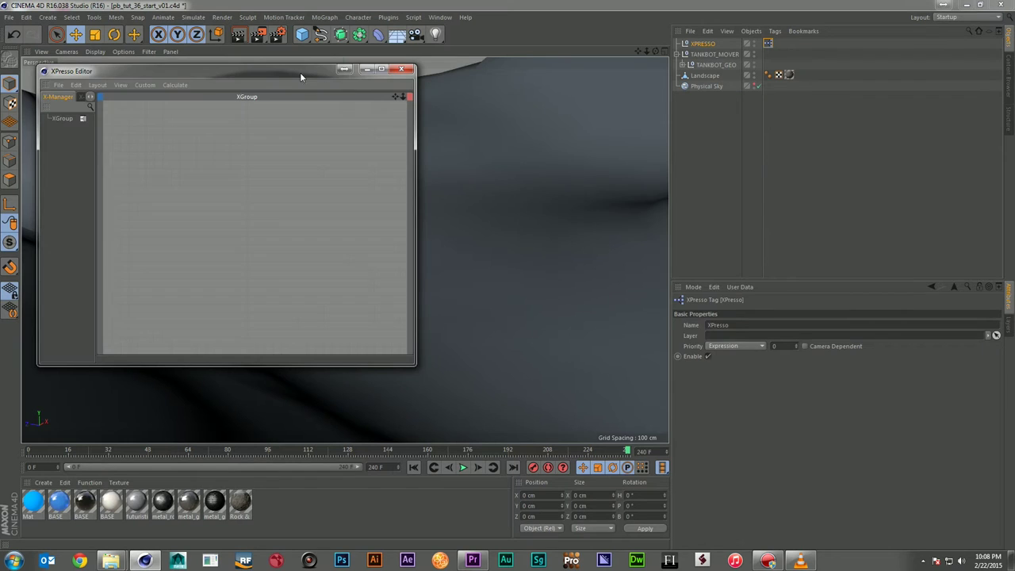
drag(304, 74, 612, 96)
drag(723, 391, 908, 491)
drag(647, 100, 396, 106)
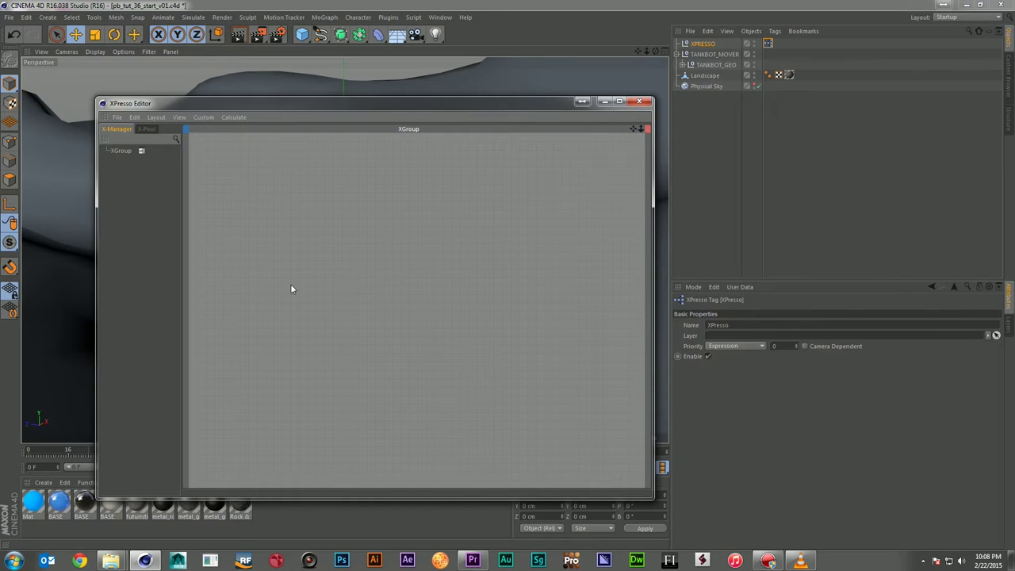
mouse_move(350, 103)
mouse_down()
mouse_move(608, 139)
mouse_move(518, 167)
mouse_move(464, 166)
mouse_move(315, 102)
mouse_move(332, 98)
mouse_up()
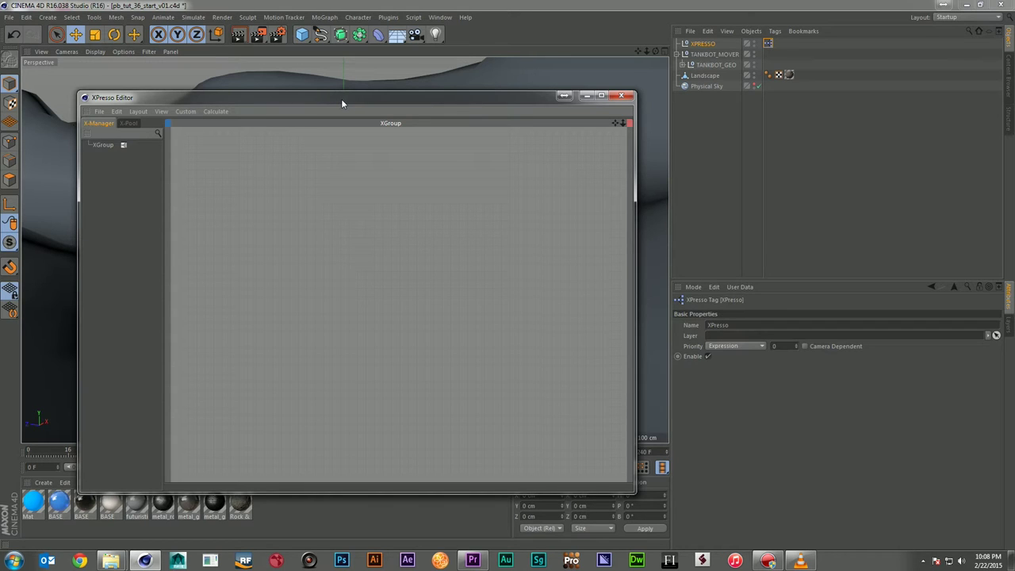
- Shift the XPresso Editor clear of the object list and add the Landscape object as a node near the graph's upper left
drag(341, 98, 681, 143)
drag(597, 193, 553, 220)
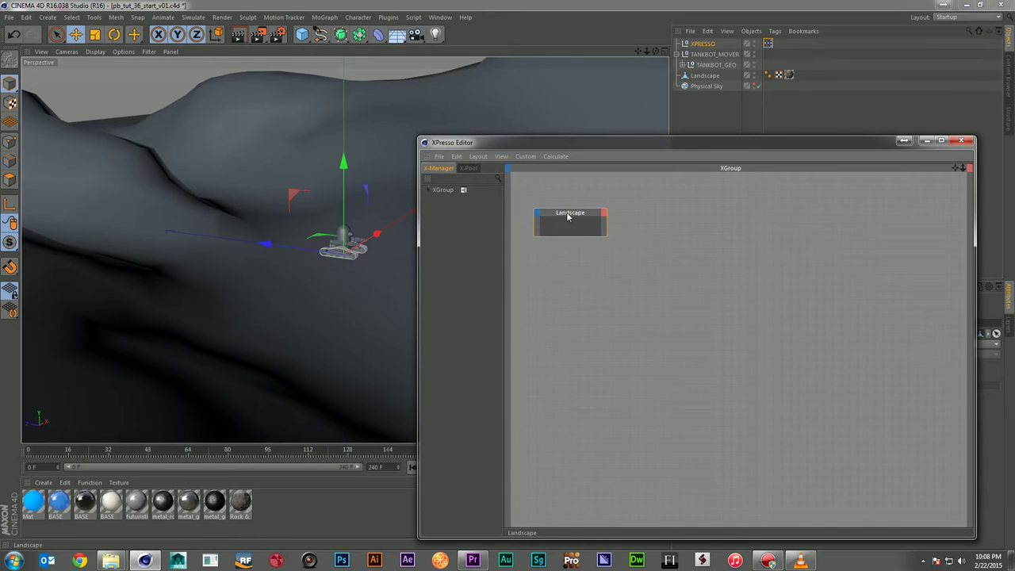
drag(567, 216, 581, 206)
- Add a Ray Collision node to the XPresso graph and place it beside the Landscape node
right_click(644, 209)
mouse_move(705, 212)
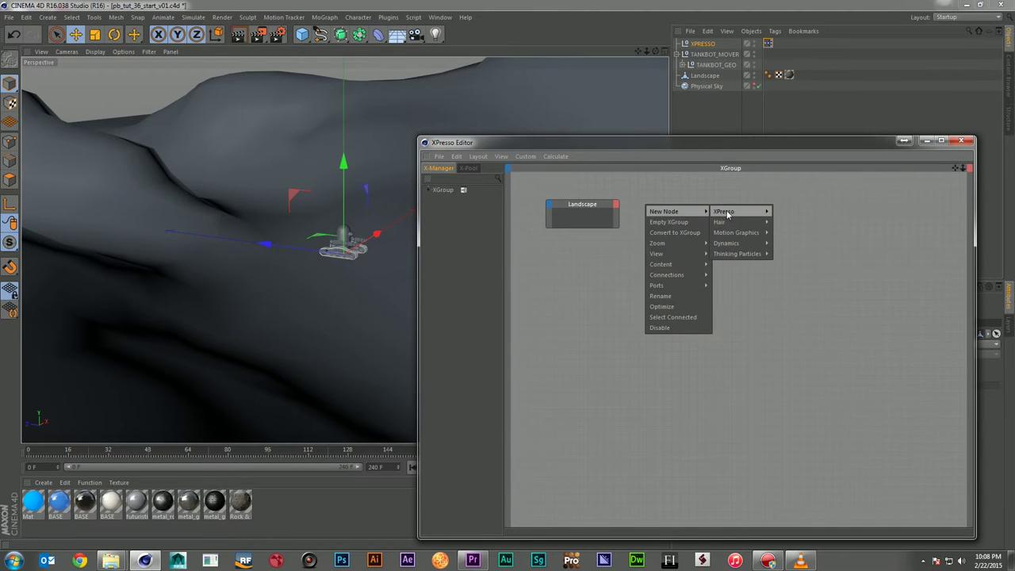
mouse_move(789, 212)
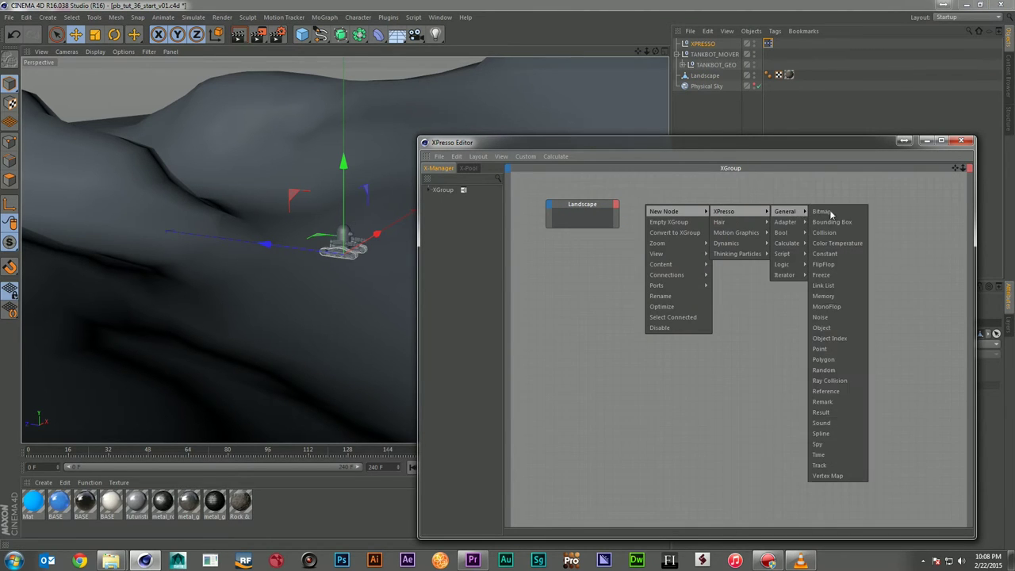
click(844, 379)
drag(657, 195, 703, 228)
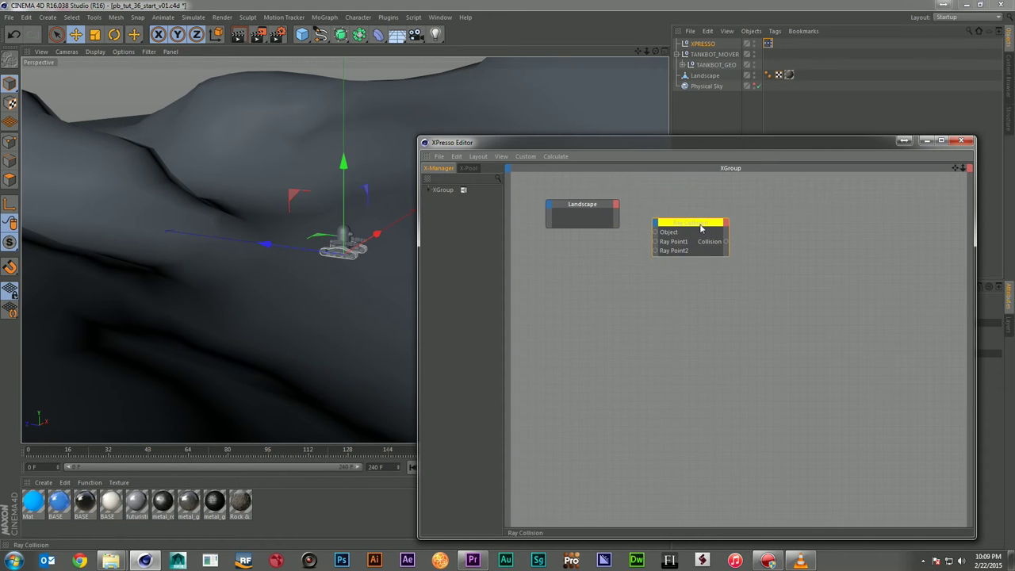
- Move the XPresso Editor aside and examine the landscape's height above the origin in the Right view, ending in the four-view layout
drag(533, 143, 650, 146)
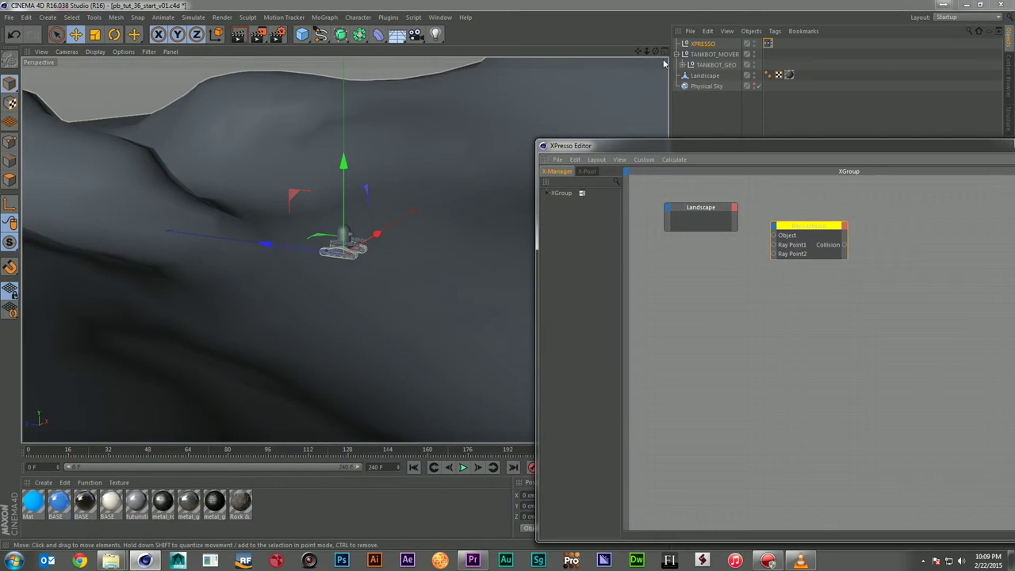
click(664, 50)
mouse_move(322, 251)
mouse_down()
mouse_move(301, 248)
mouse_move(333, 250)
mouse_up()
click(339, 250)
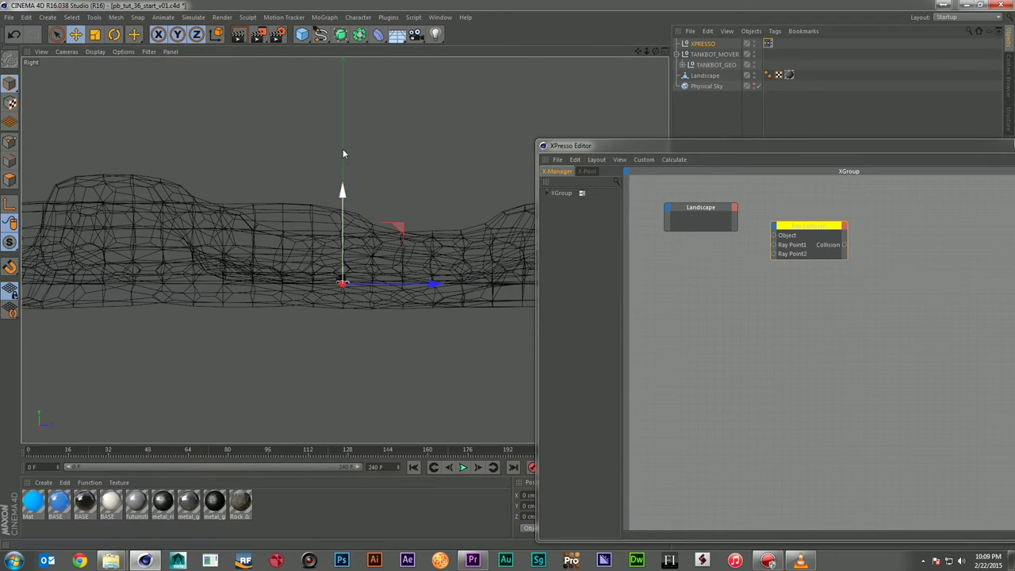
click(664, 53)
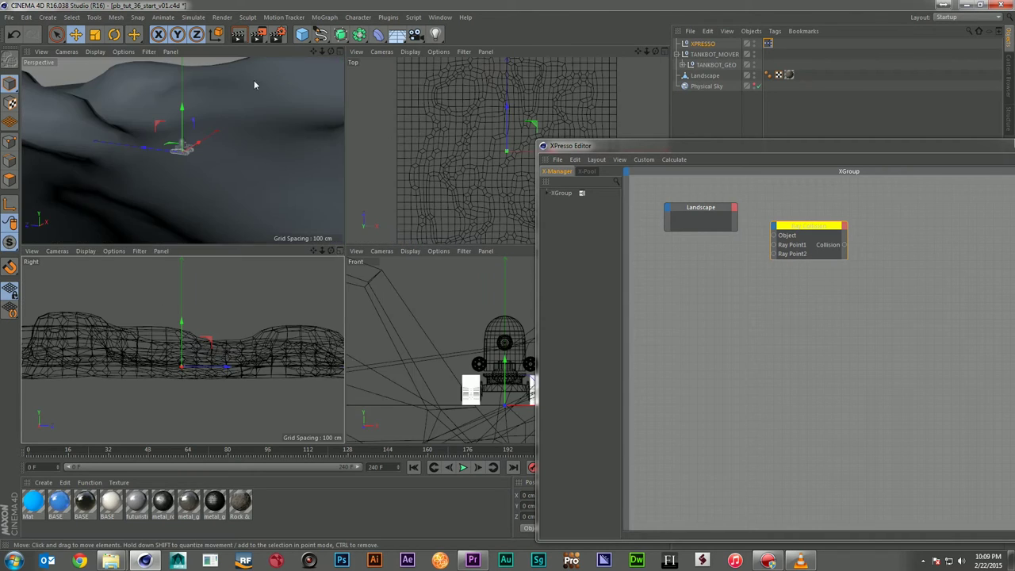
- Review the output ports available on the Ray Collision node, then move the XPresso Editor clear of the viewports and managers
click(186, 196)
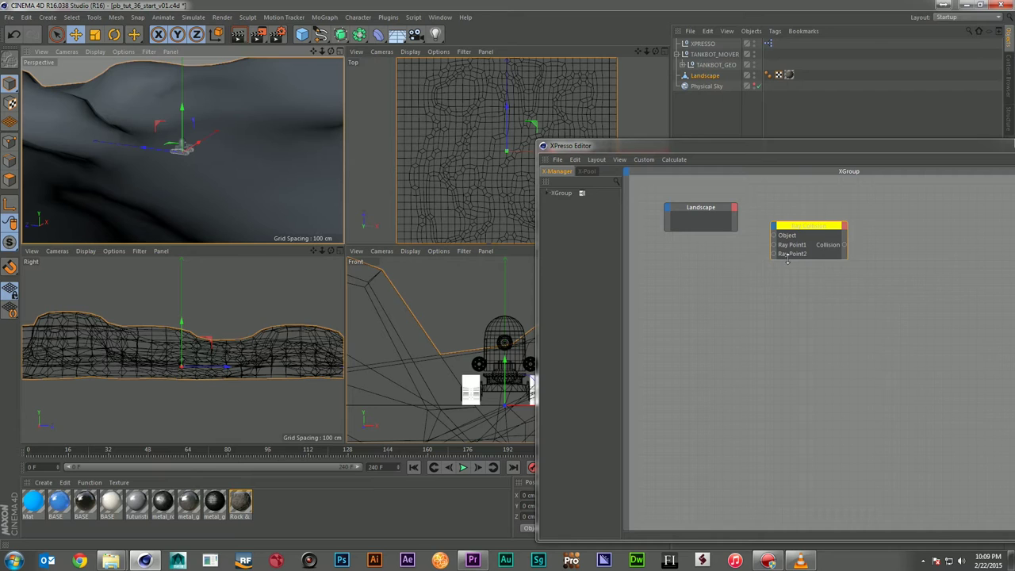
click(845, 230)
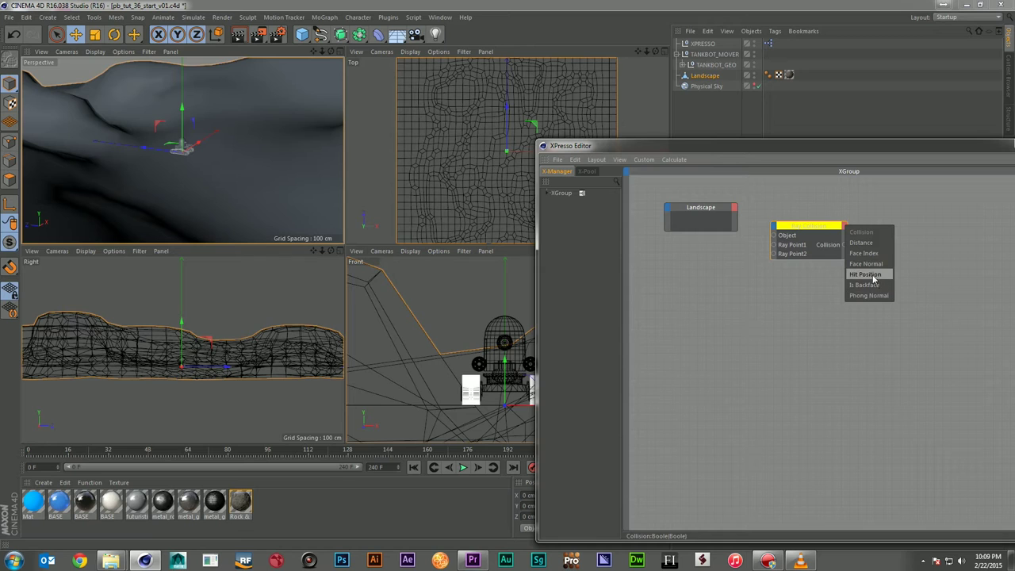
click(789, 274)
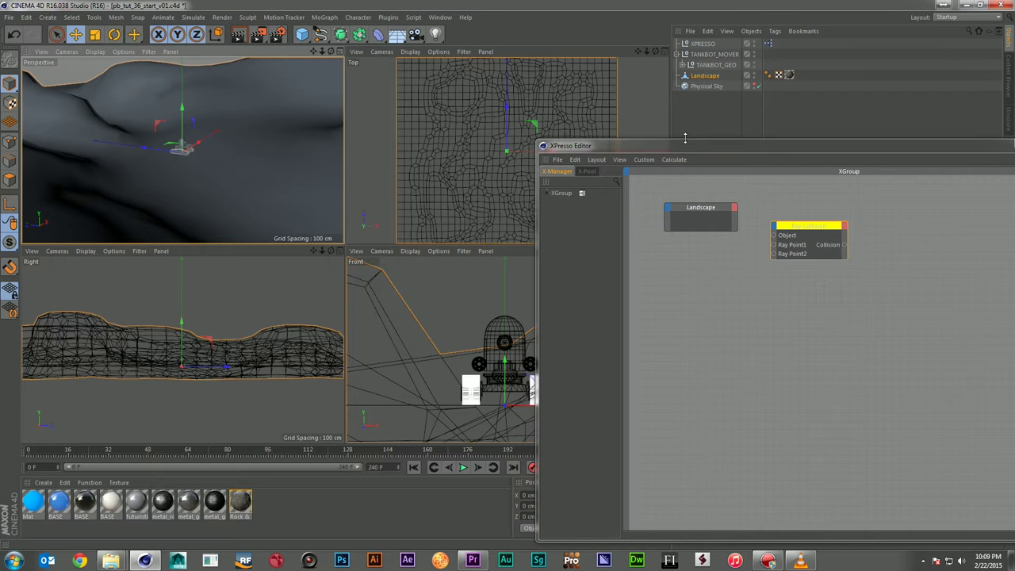
drag(683, 149, 1014, 198)
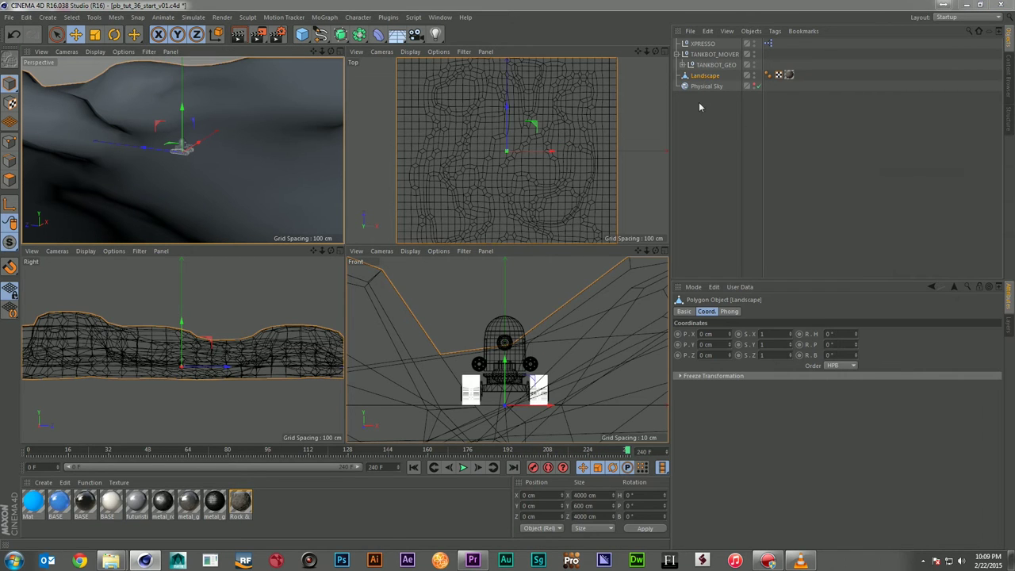
- Add a null object to the scene and rename it TANKBODY_R1
click(301, 34)
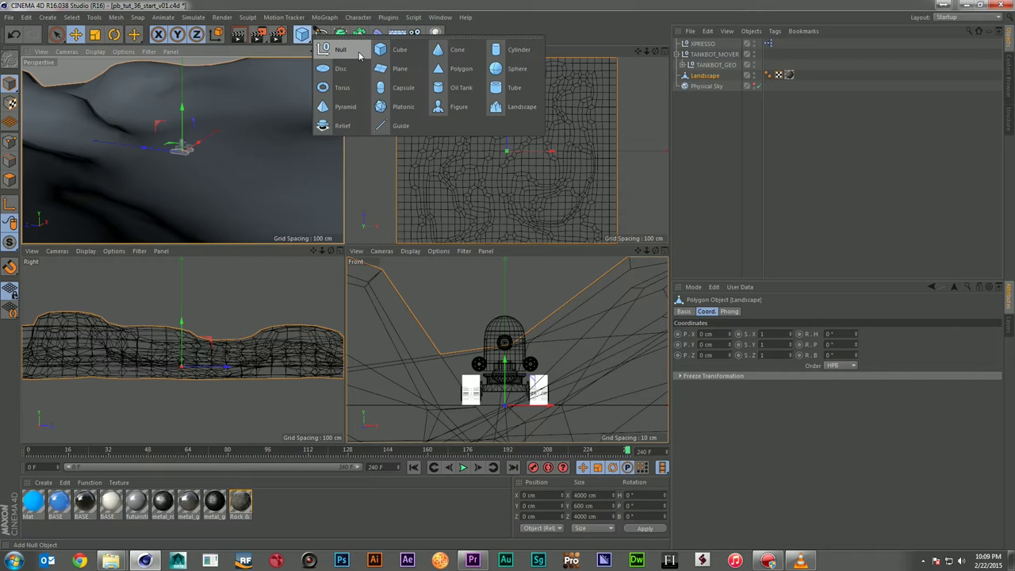
click(358, 55)
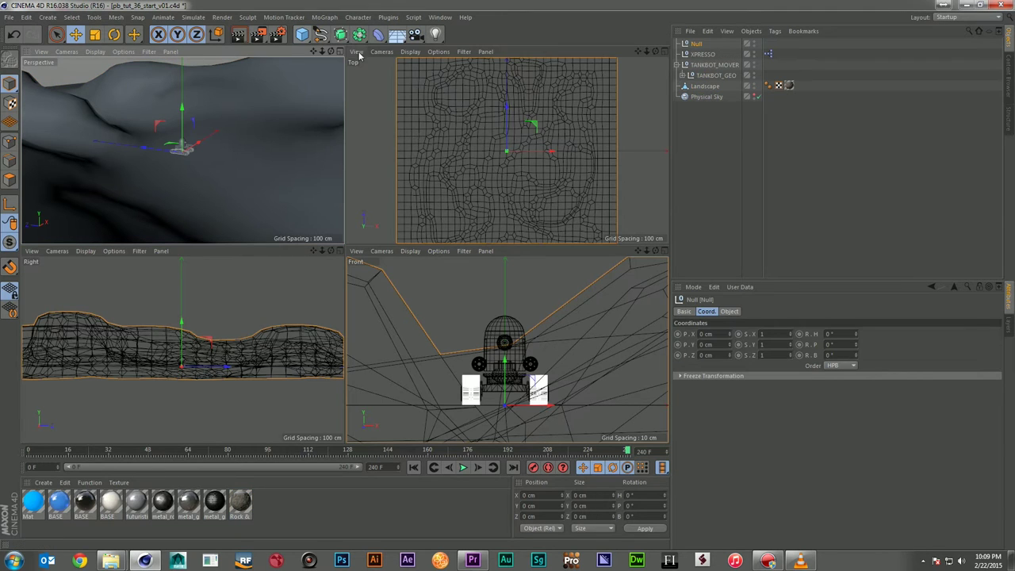
double_click(695, 44)
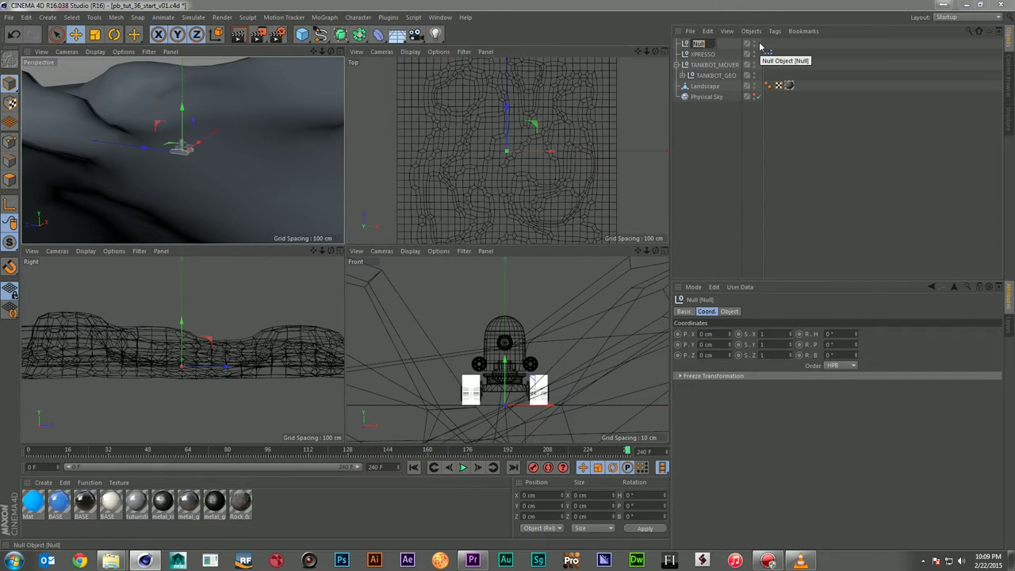
text(T)
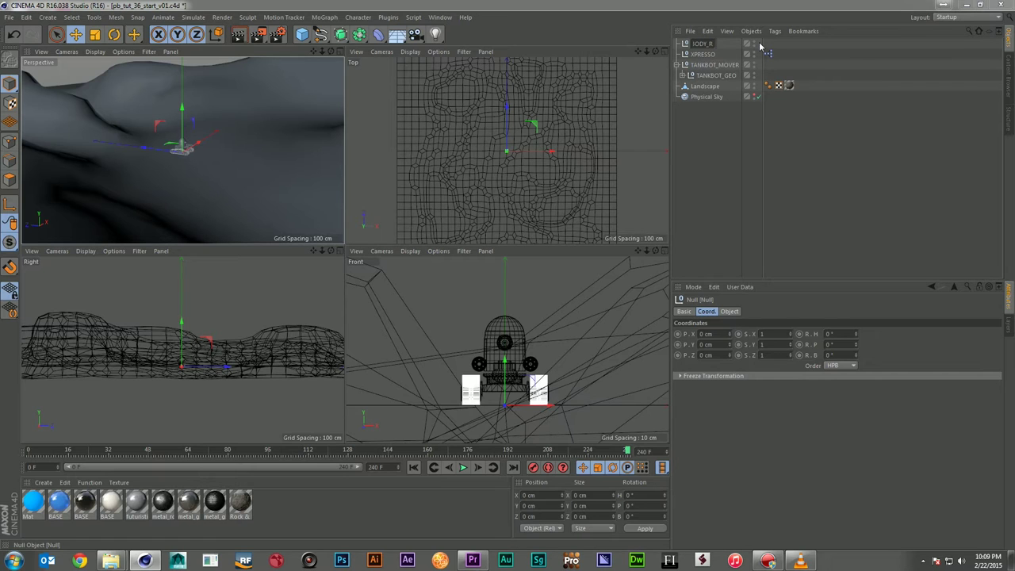
key(Return)
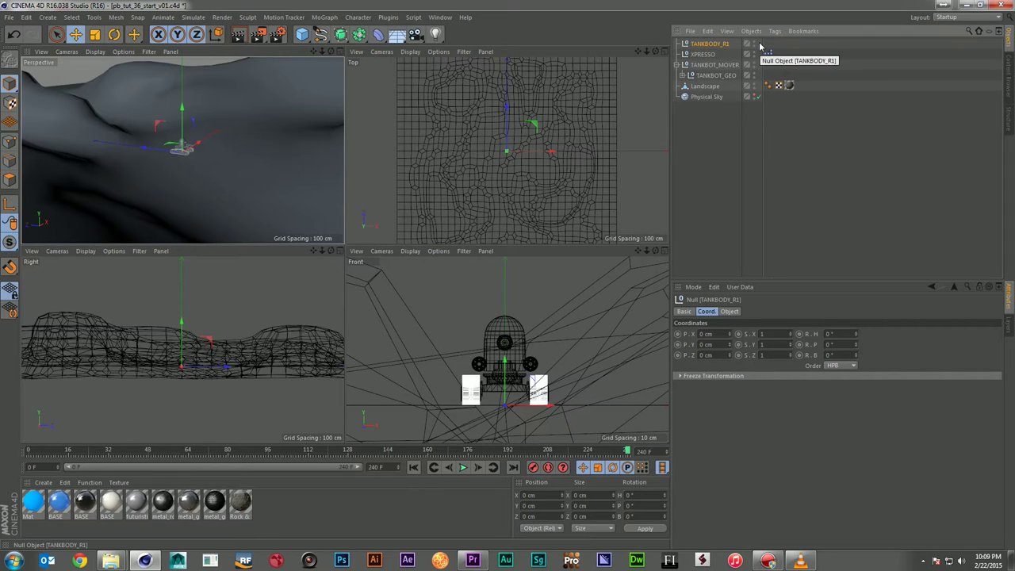
- Duplicate the TANKBODY_R1 null and rename the copy TANKBODY_R2
key(ctrl+c)
key(ctrl+v)
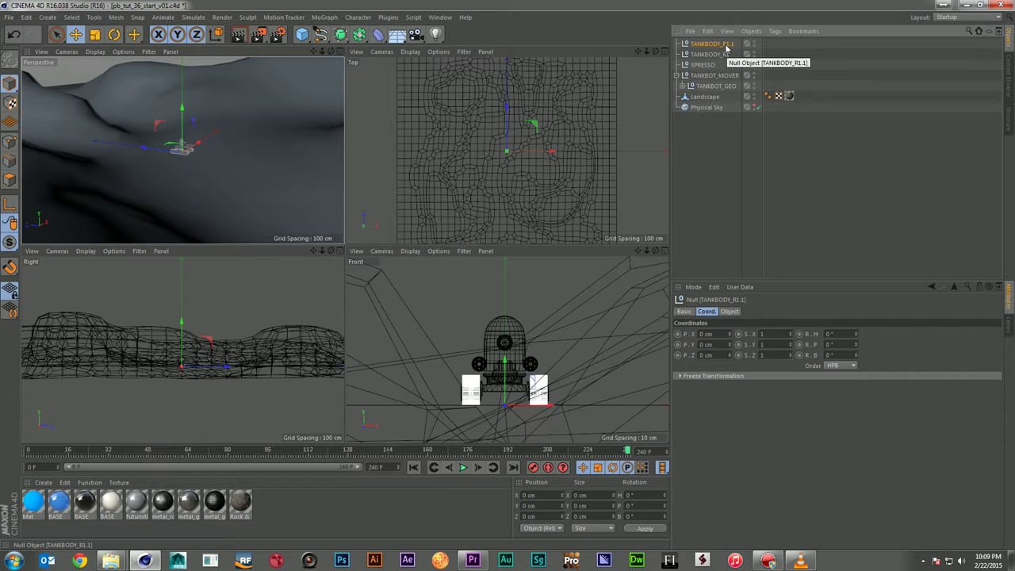
double_click(725, 45)
text(TANKBODY_R2)
key(Return)
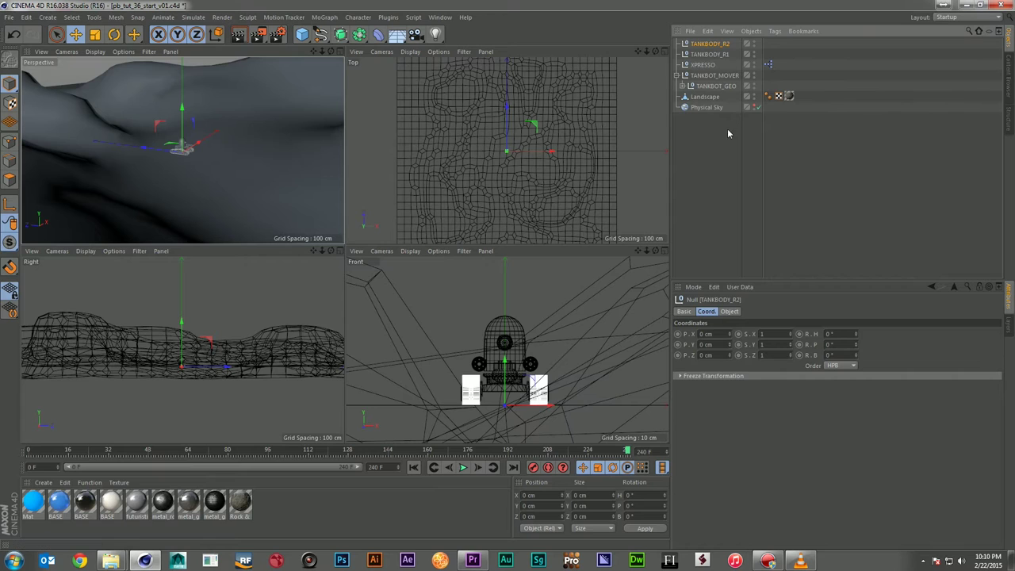
- Select both TANKBODY_R1 and TANKBODY_R2 and set their display shape to Circle
click(683, 87)
click(682, 86)
ctrl+click(710, 54)
click(728, 311)
click(749, 333)
click(750, 378)
- Turn Use Color on for both TANKBODY nulls and set their display color to bright green (R 4, G 244, B 16)
click(684, 311)
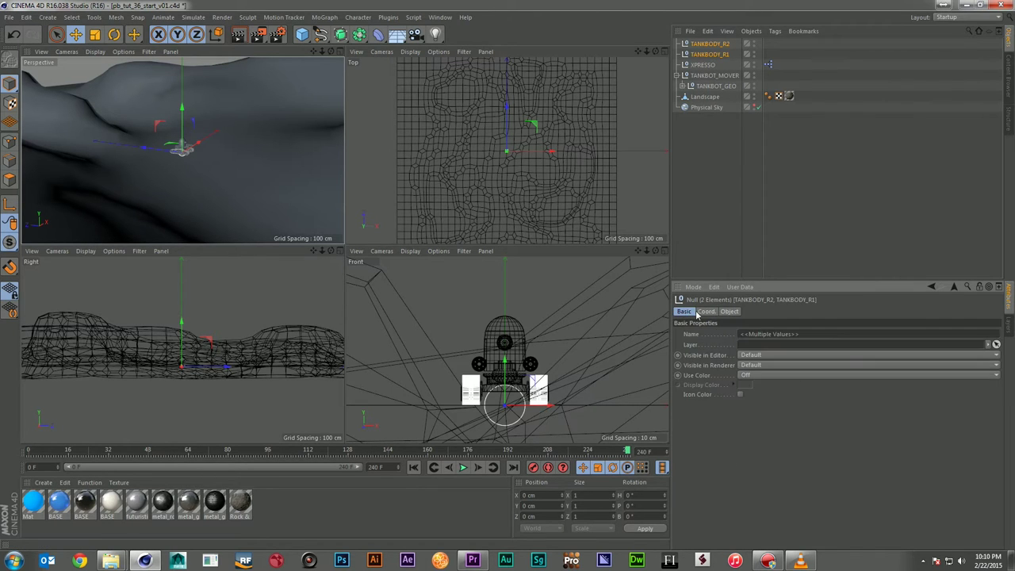
click(756, 378)
click(753, 405)
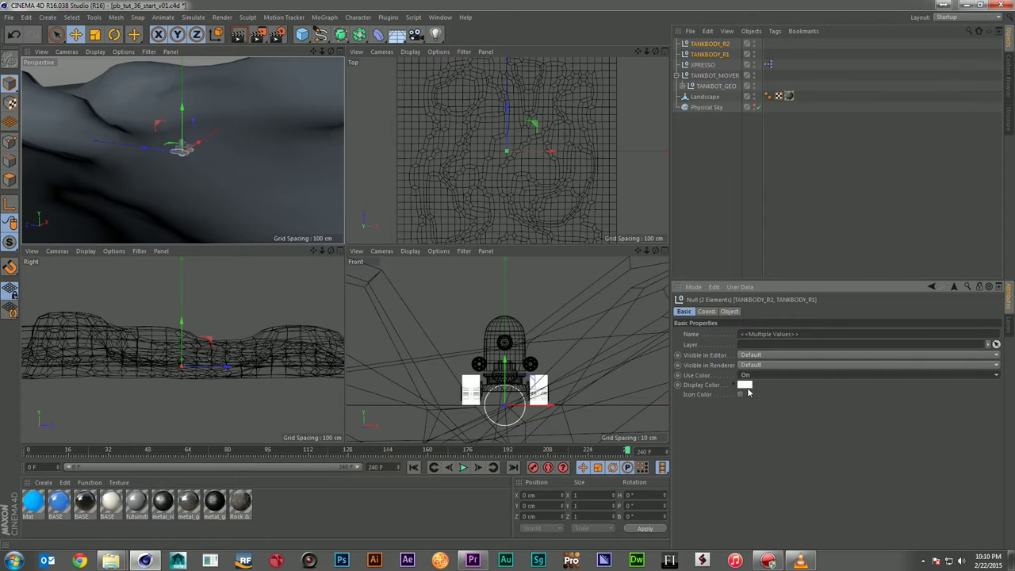
click(746, 386)
click(757, 349)
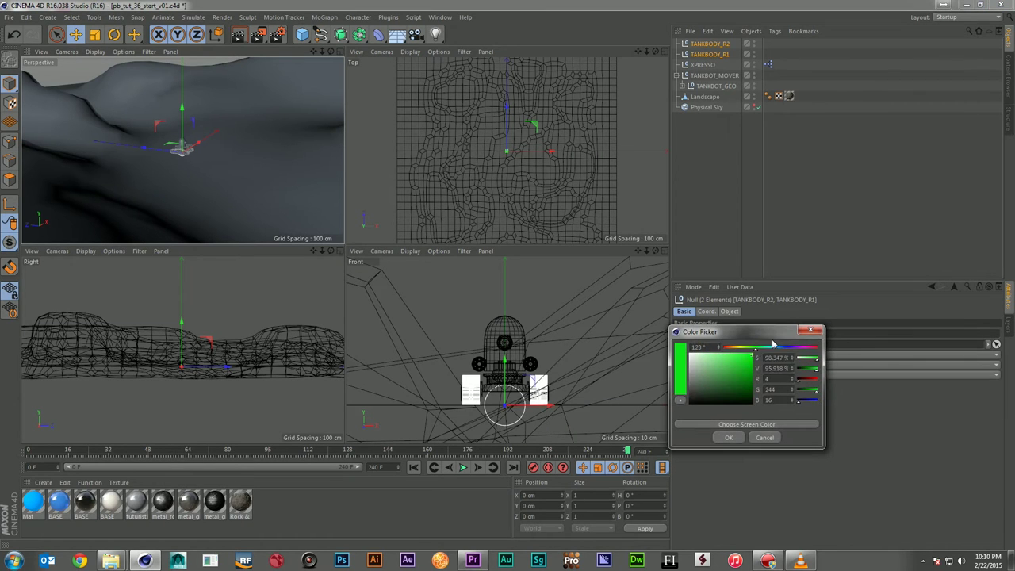
click(729, 437)
click(769, 152)
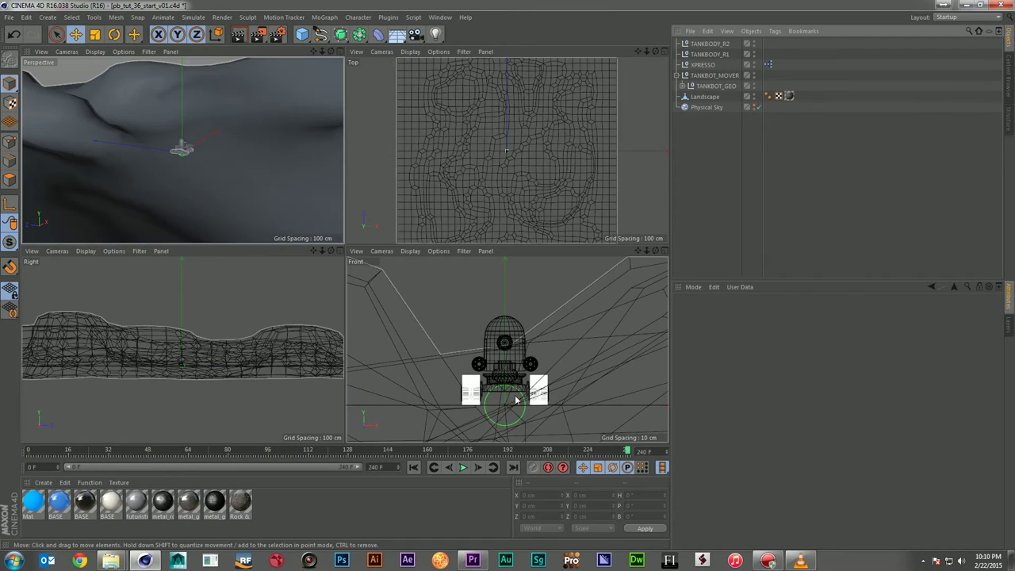
- In the Right view, raise TANKBODY_R1 above the landscape to about Y 443 cm and lower TANKBODY_R2 beneath it to about Y -392 cm
click(711, 55)
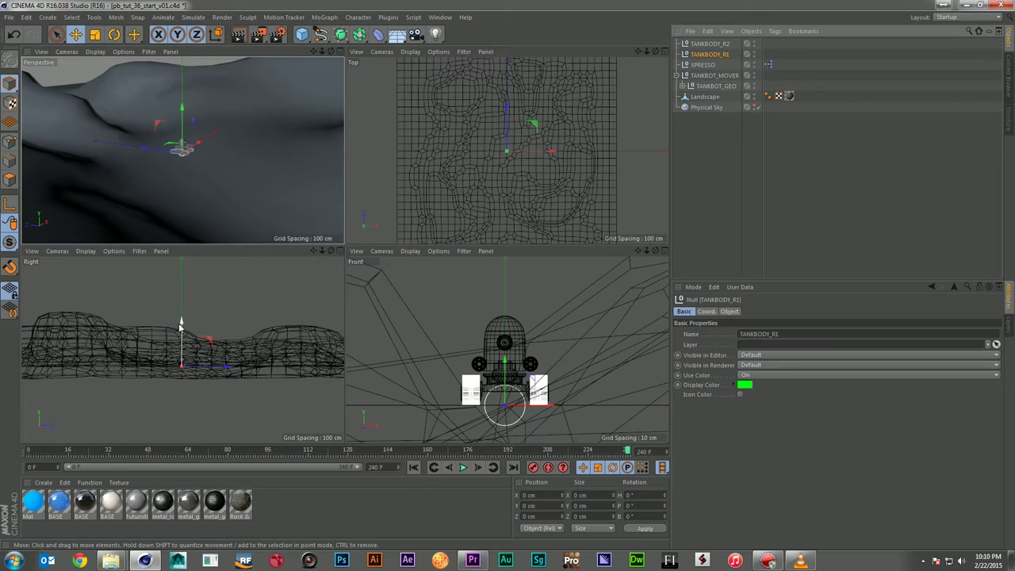
drag(180, 318, 182, 267)
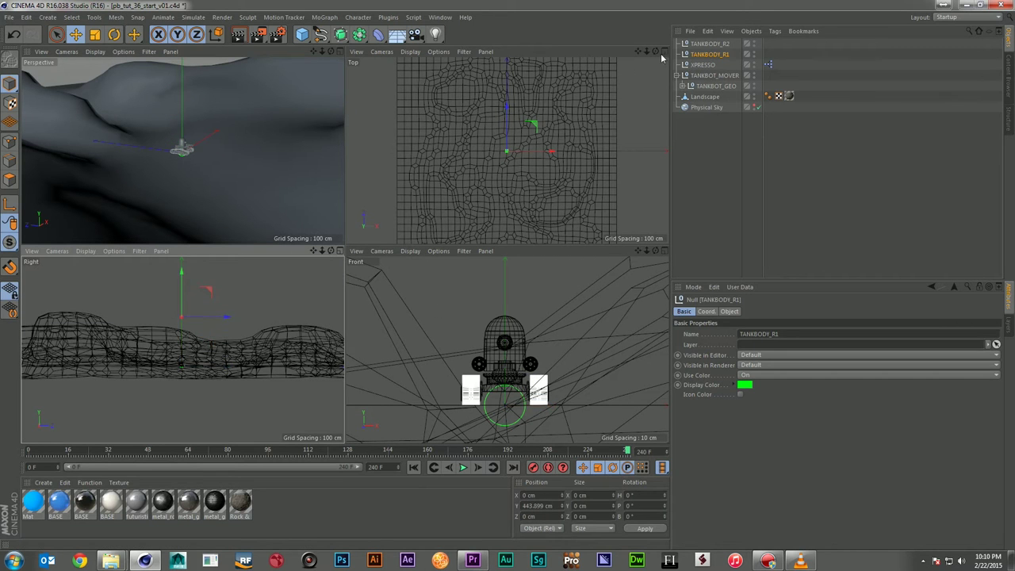
click(709, 45)
drag(181, 320, 182, 367)
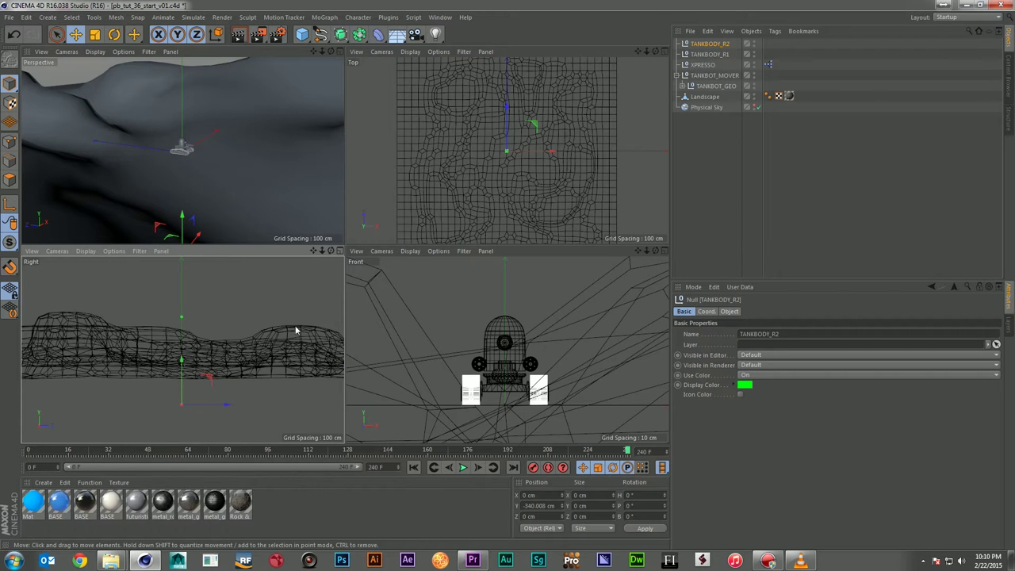
key(ctrl+z)
drag(187, 320, 181, 363)
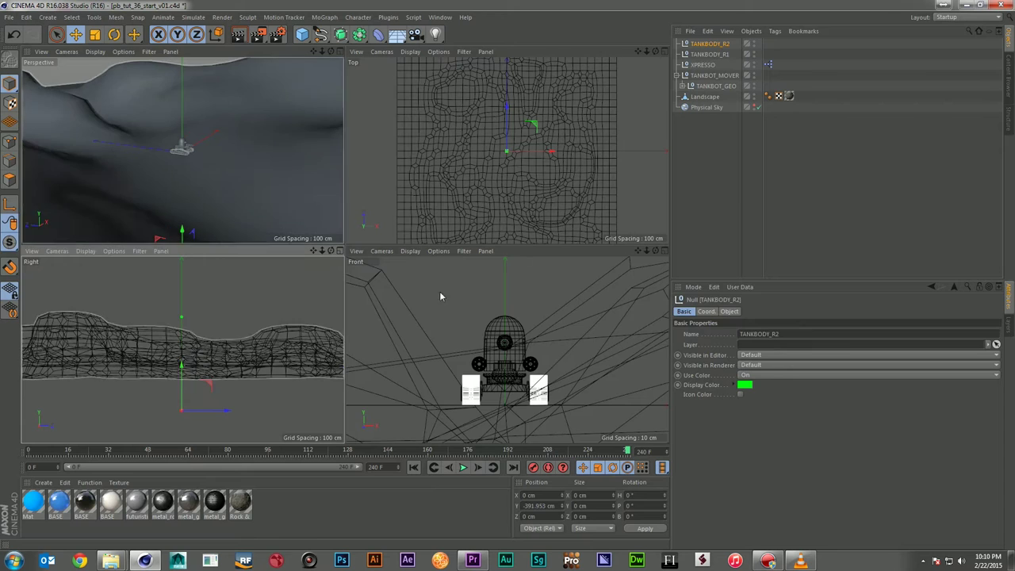
click(741, 182)
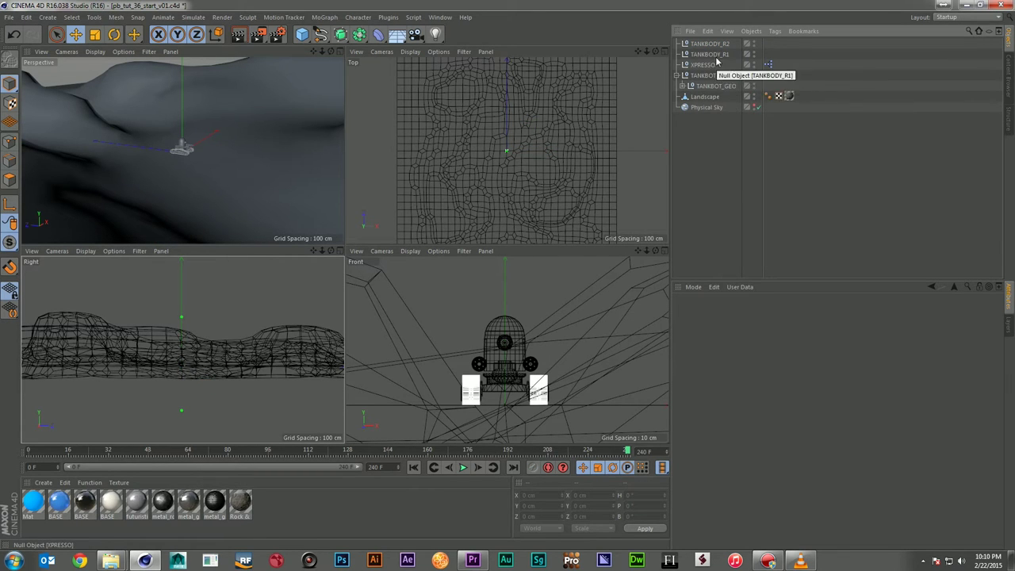
- Expand TANKBOT_GEO and parent TANKBODY_R1 and TANKBODY_R2 under it, above Leg_Base
click(682, 86)
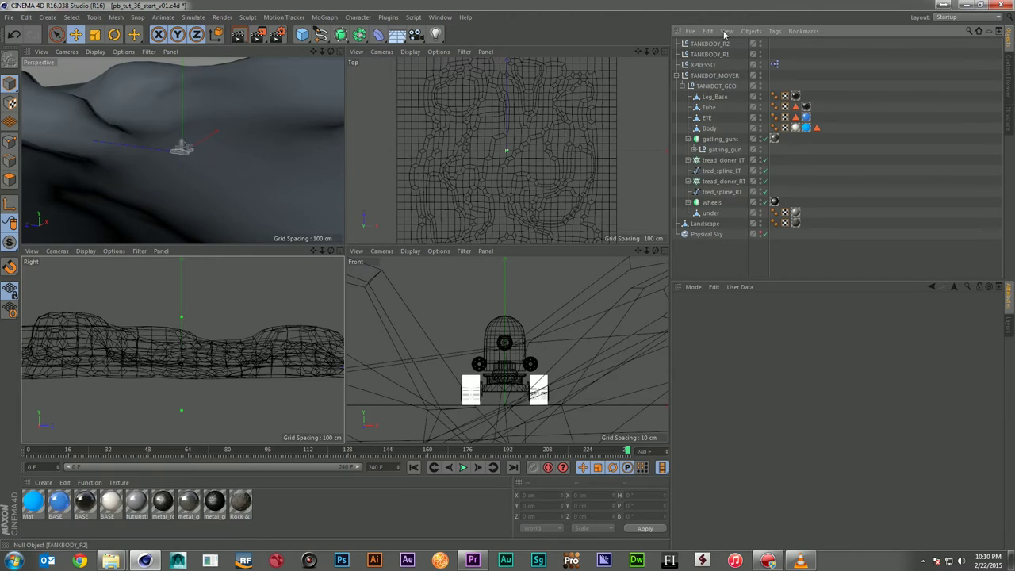
drag(712, 54, 726, 87)
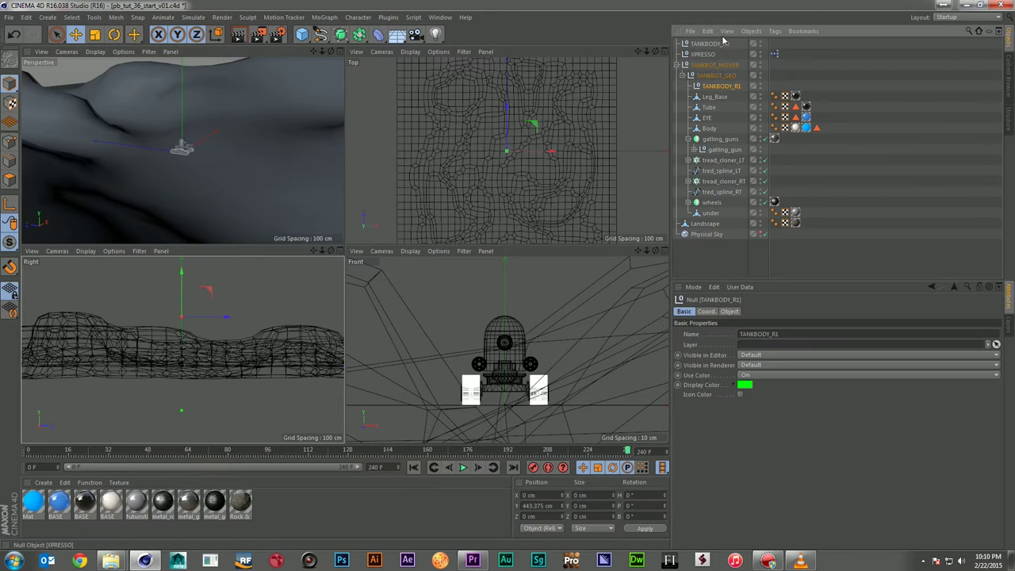
drag(723, 48, 725, 94)
click(917, 55)
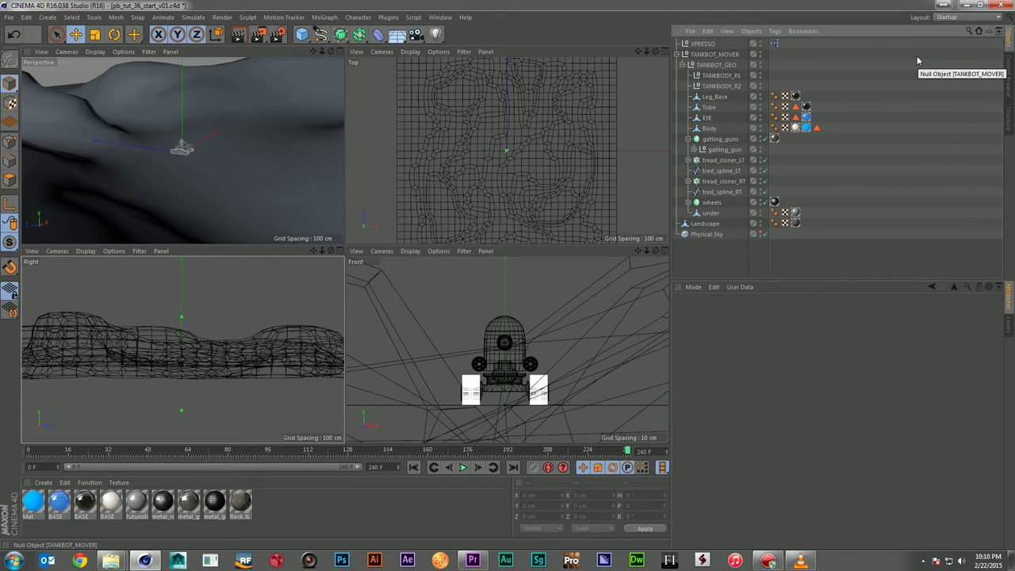
- Bring the XPresso Editor back into view and add TANKBODY_R1 and TANKBODY_R2 as nodes stacked below the Landscape node
drag(1014, 294, 1014, 295)
drag(920, 294, 454, 277)
click(718, 85)
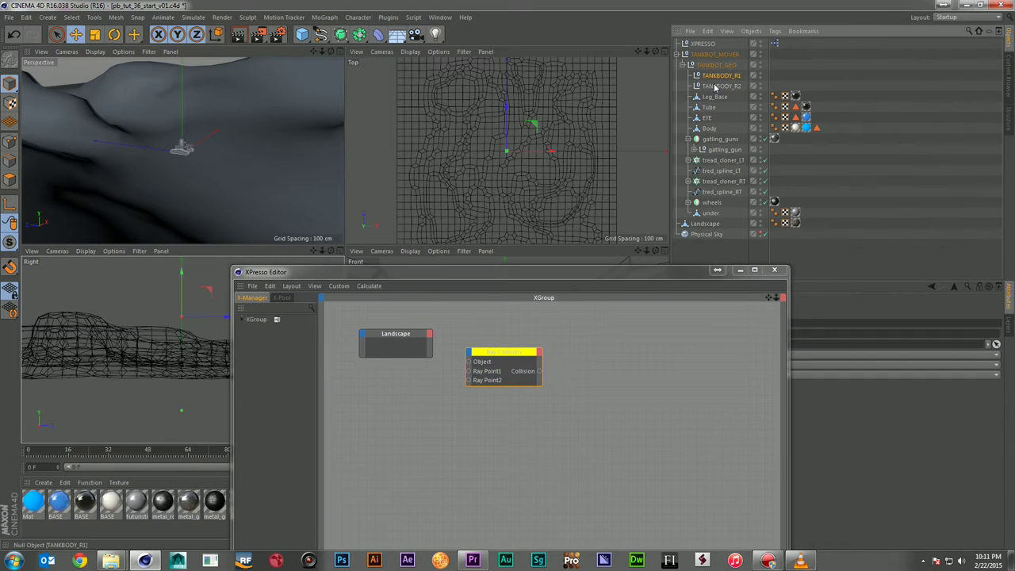
drag(716, 88, 424, 429)
click(424, 429)
mouse_move(406, 386)
mouse_down()
mouse_move(424, 380)
mouse_move(408, 377)
mouse_up()
drag(409, 429, 407, 422)
drag(508, 275, 533, 87)
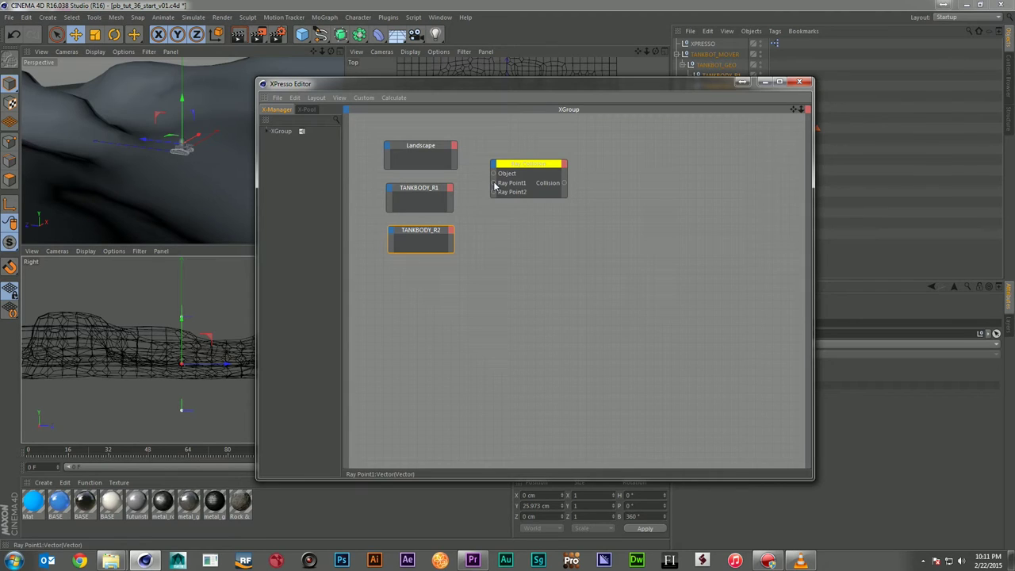
- Add a Global Position output port to both the TANKBODY_R1 and TANKBODY_R2 nodes
click(450, 190)
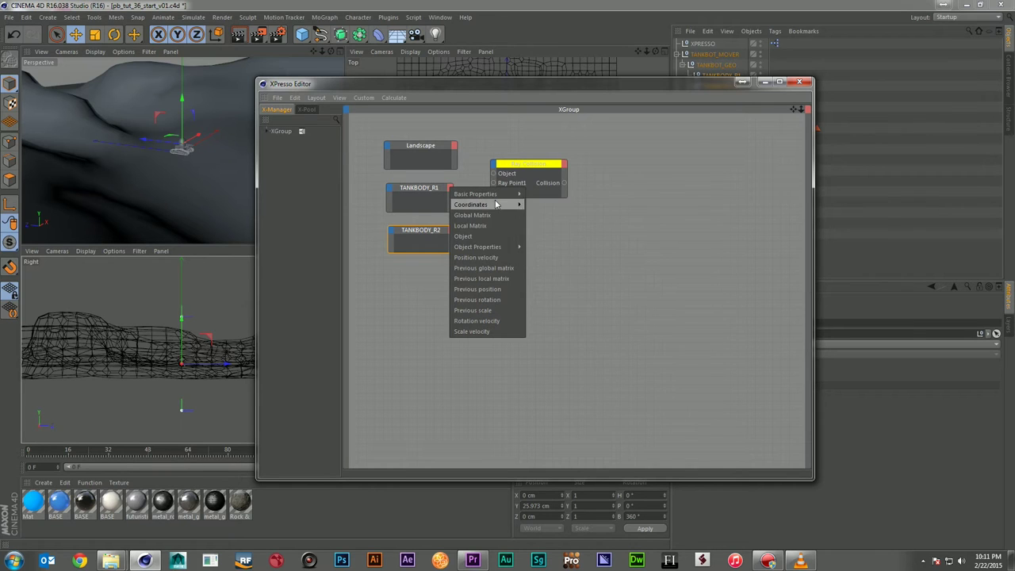
mouse_move(500, 205)
mouse_move(573, 217)
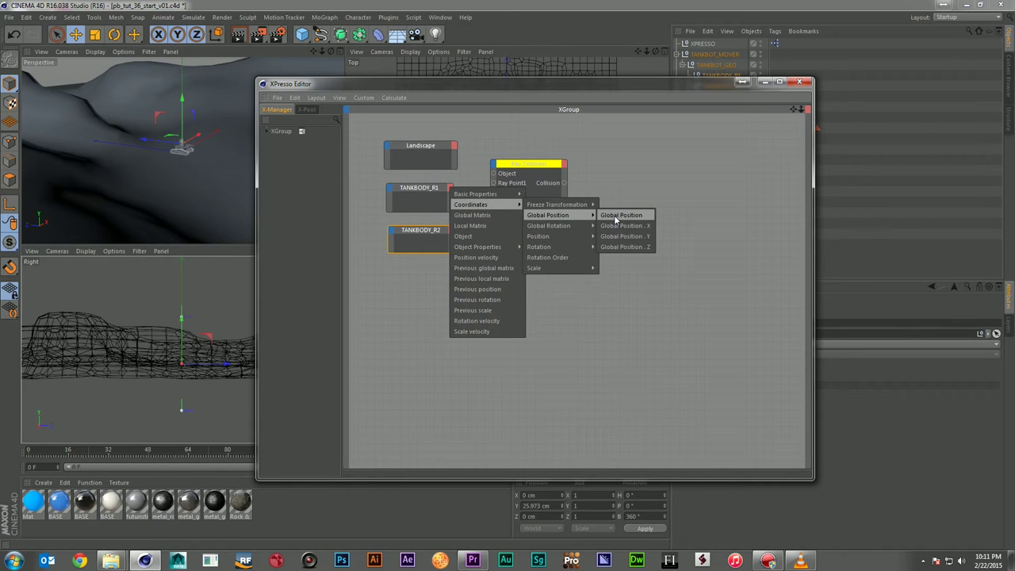
click(621, 215)
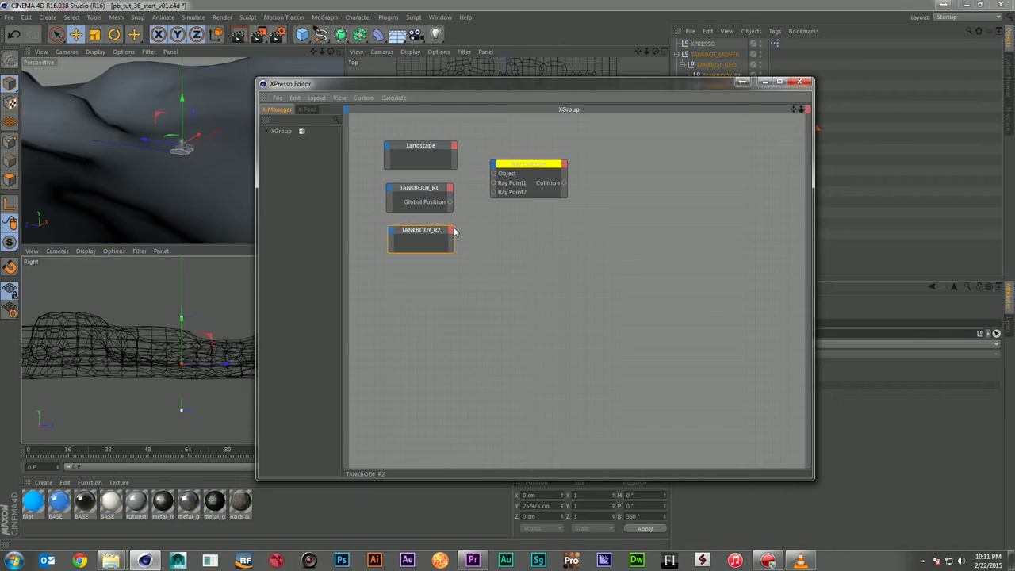
click(450, 231)
mouse_move(489, 245)
mouse_move(567, 256)
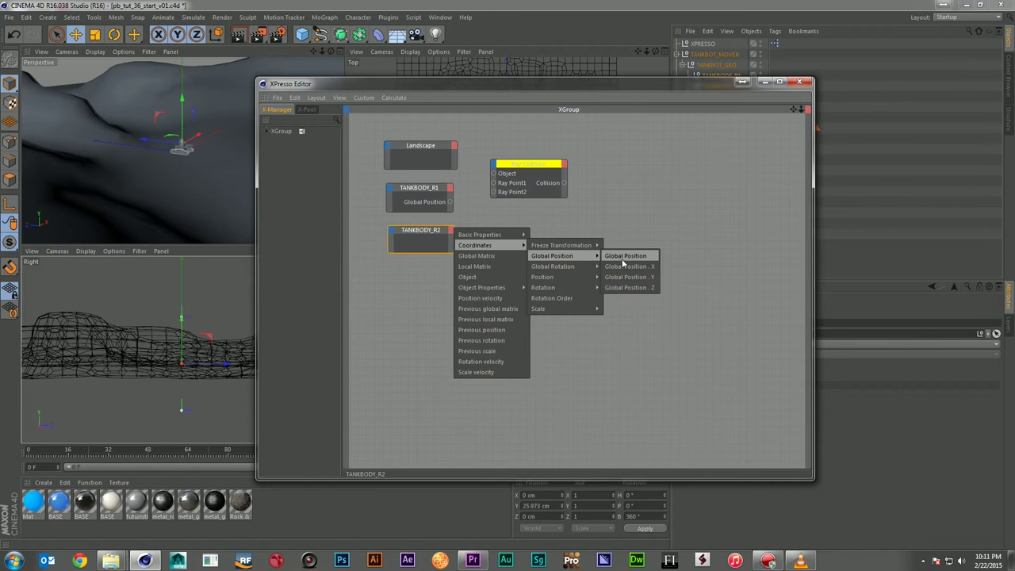
click(625, 256)
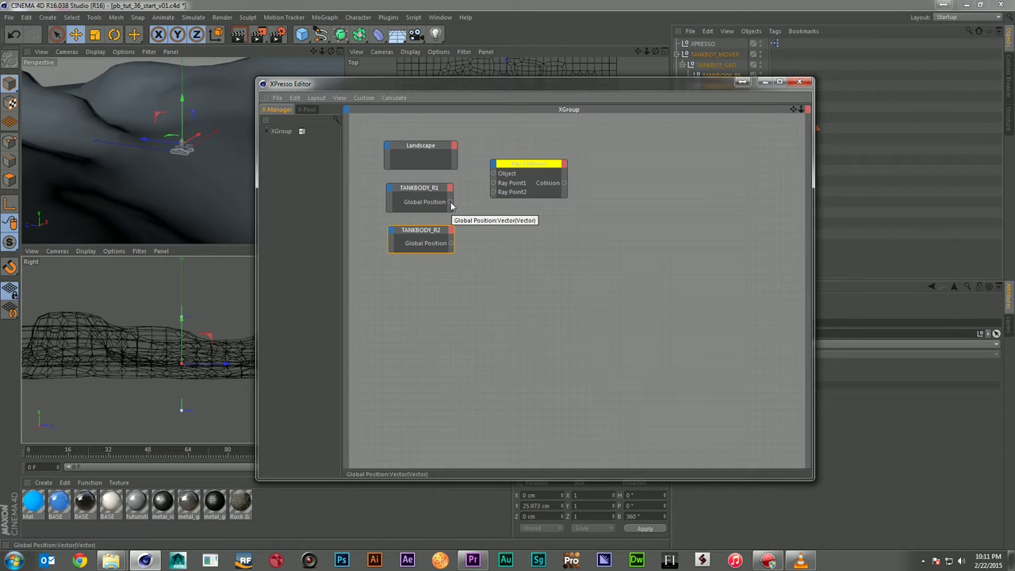
- Wire TANKBODY_R1 and TANKBODY_R2 Global Position into Ray Point1 and Ray Point2, and a new Landscape Object output into Ray Collision's Object input
drag(451, 206, 494, 184)
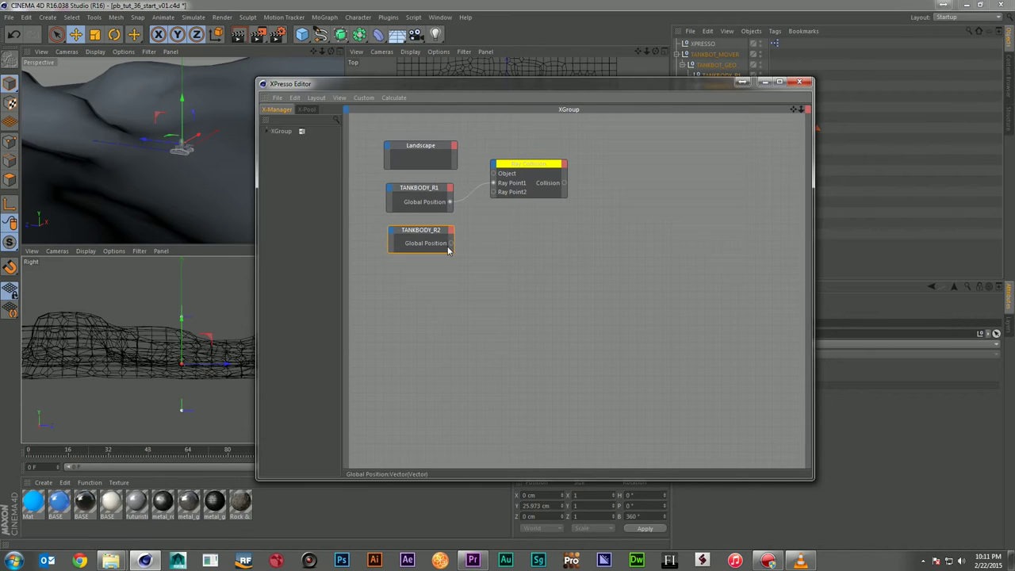
drag(451, 243, 493, 192)
click(453, 146)
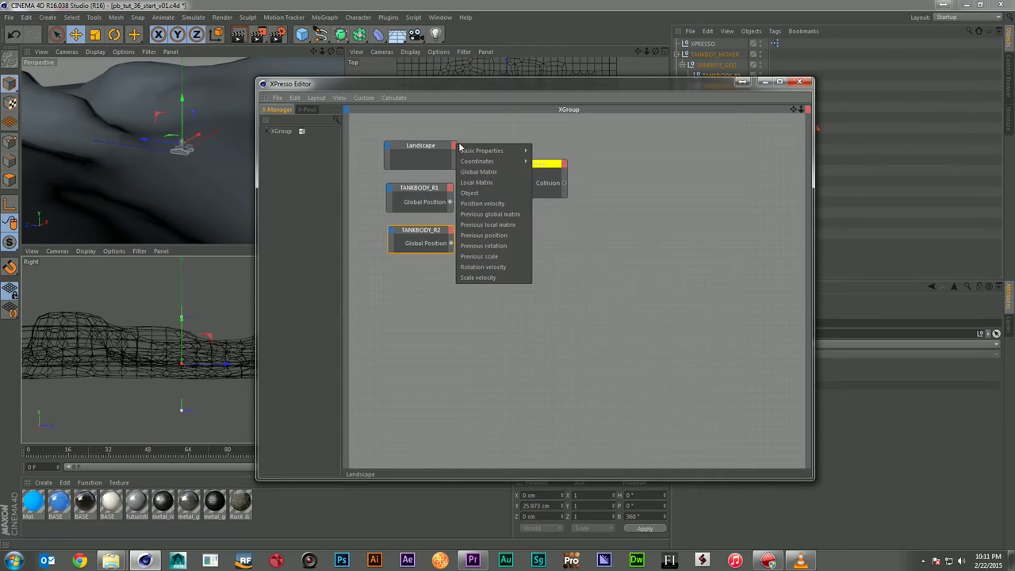
click(475, 193)
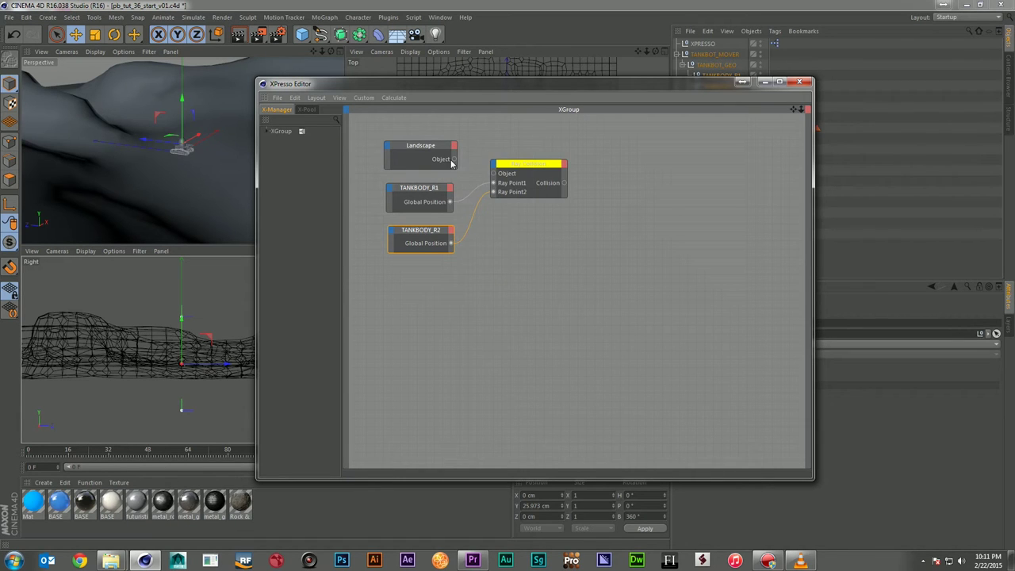
drag(455, 159, 523, 175)
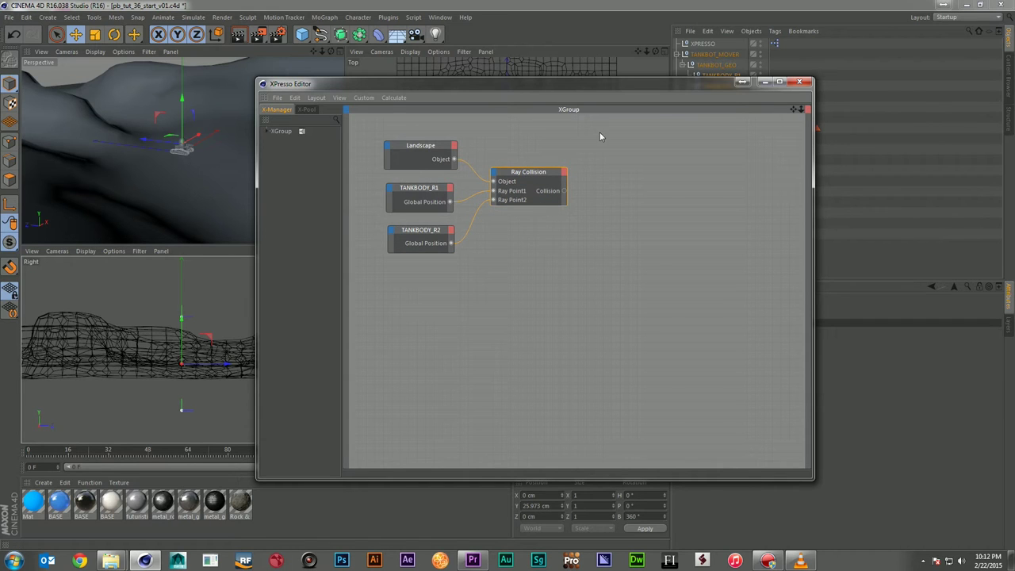
- Add a Hit Position output port to the Ray Collision node and widen the node to fit its port labels
click(562, 172)
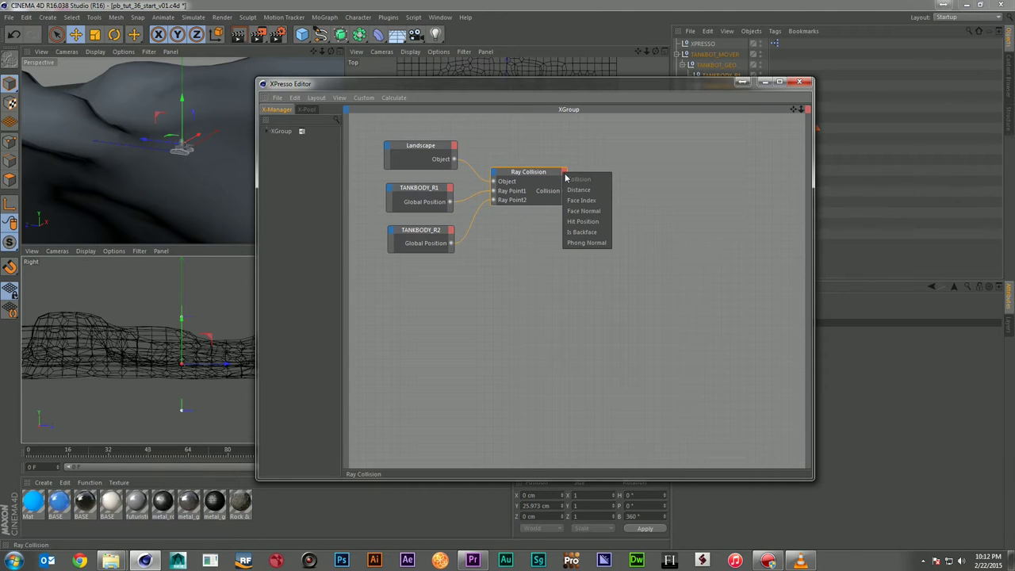
click(603, 222)
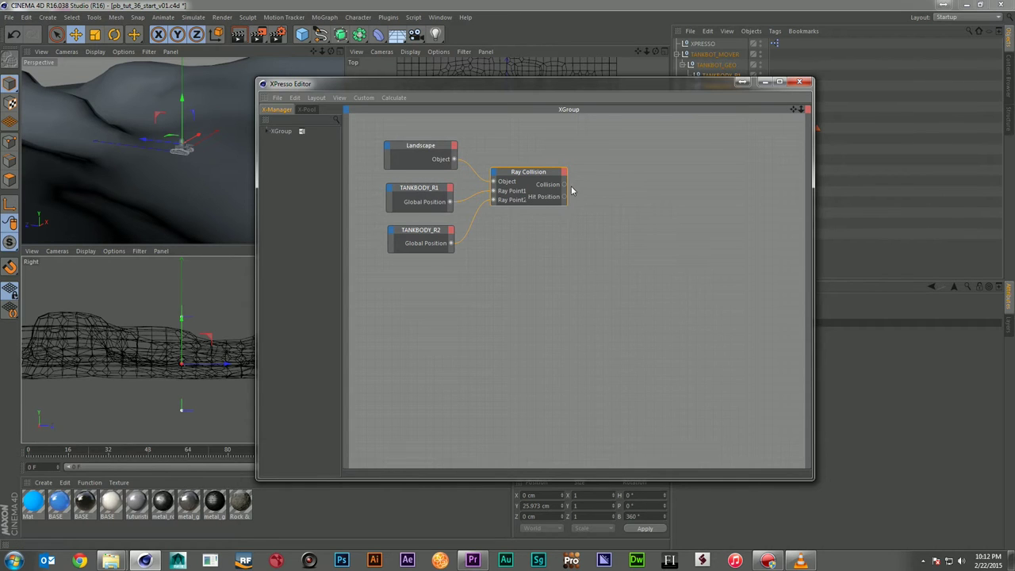
drag(568, 187, 585, 186)
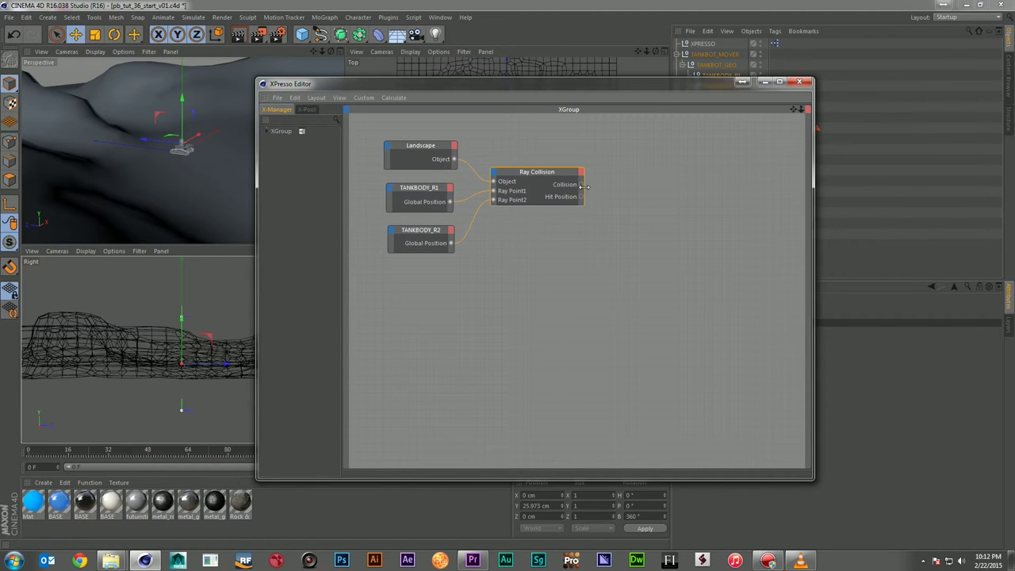
- Add TANKBOT_MOVER as a node beside Ray Collision, give it a Global Position input, and wire Hit Position into it
drag(633, 85, 474, 116)
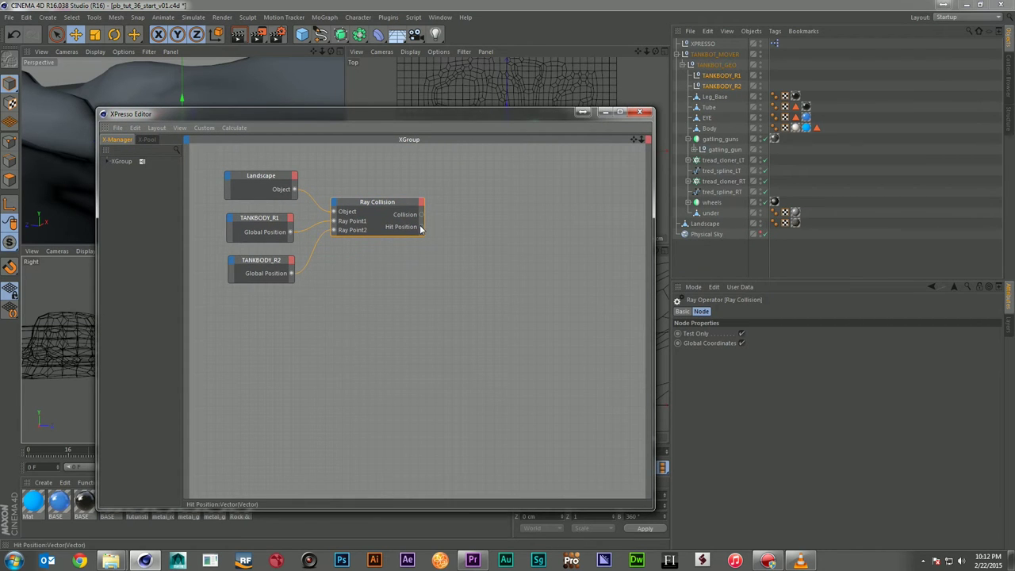
drag(719, 55, 496, 211)
click(461, 210)
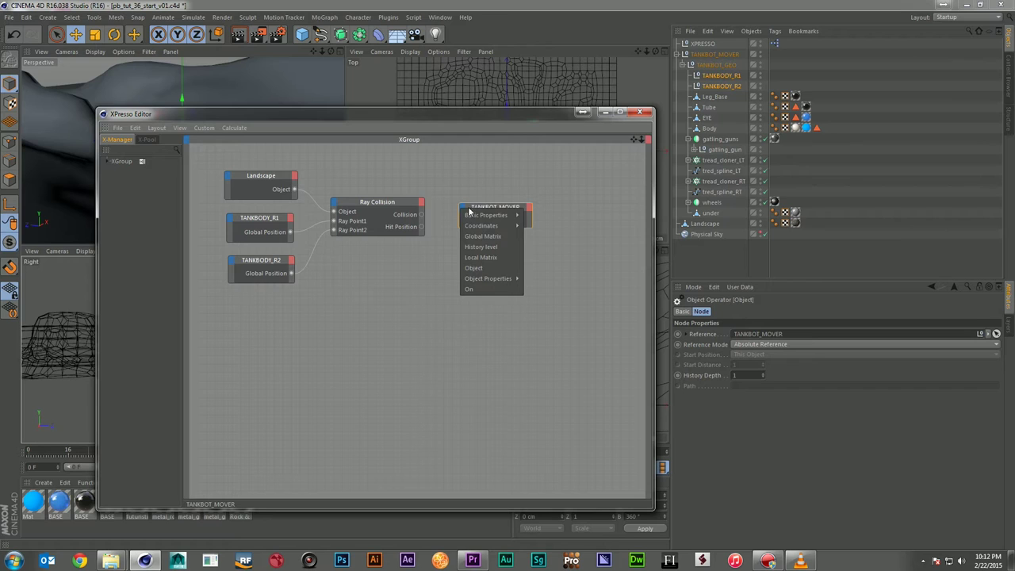
mouse_move(490, 227)
mouse_move(557, 240)
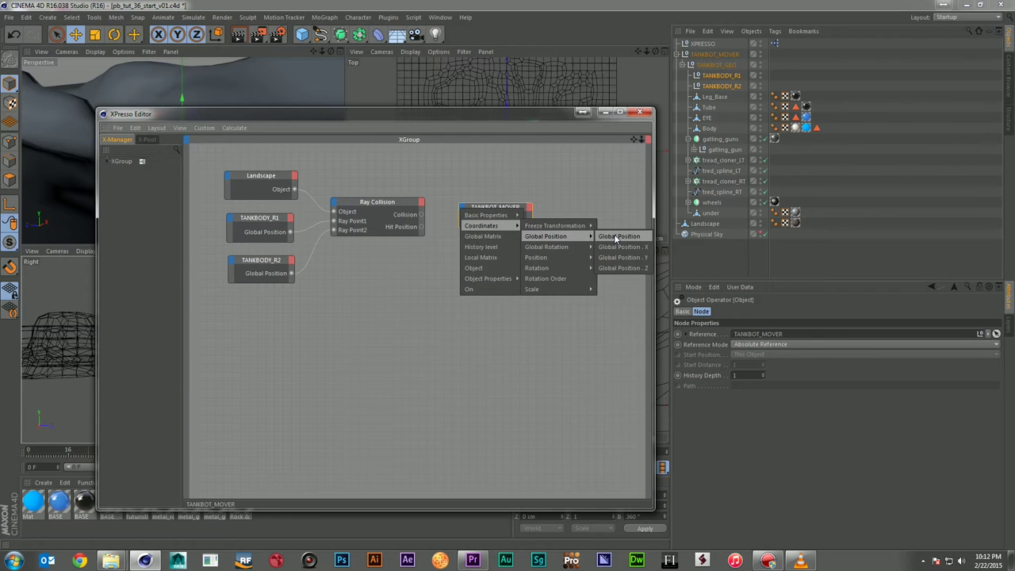
click(617, 237)
drag(422, 227, 463, 220)
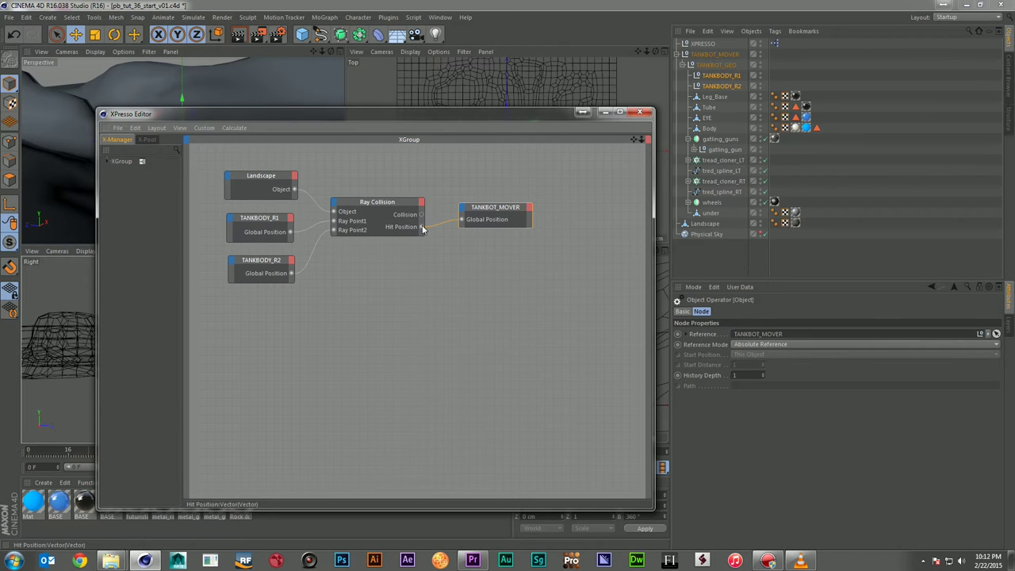
- Move the XPresso Editor out of the way and maximize the Perspective view around the tankbot
drag(437, 118, 655, 117)
click(660, 186)
drag(640, 107, 1014, 182)
scroll(259, 136, up, 3)
click(339, 52)
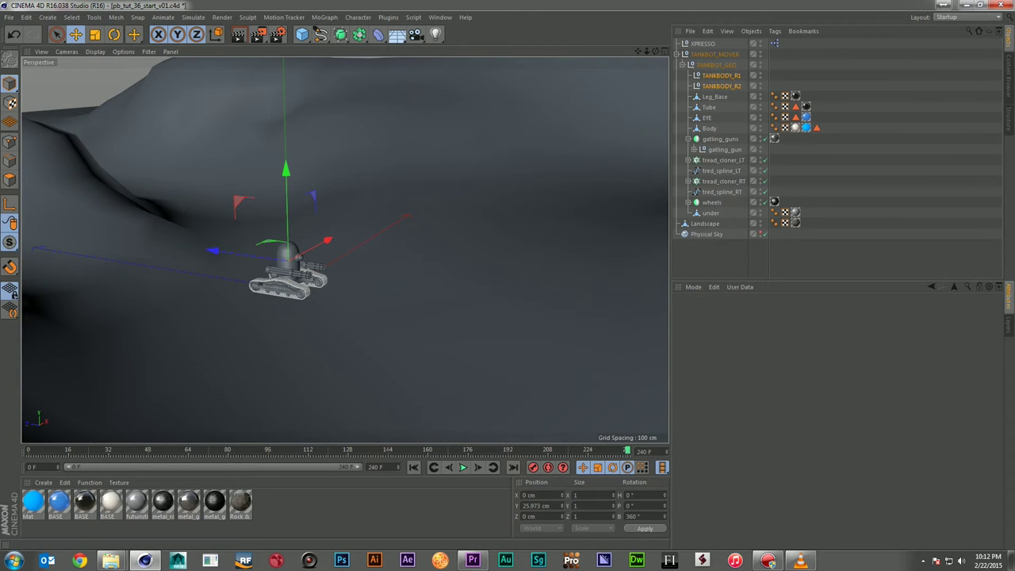
- Bring the XPresso Editor back to select the Ray Collision node, clear the view again, and disable the node's Test Only option
drag(1014, 182, 373, 128)
click(416, 216)
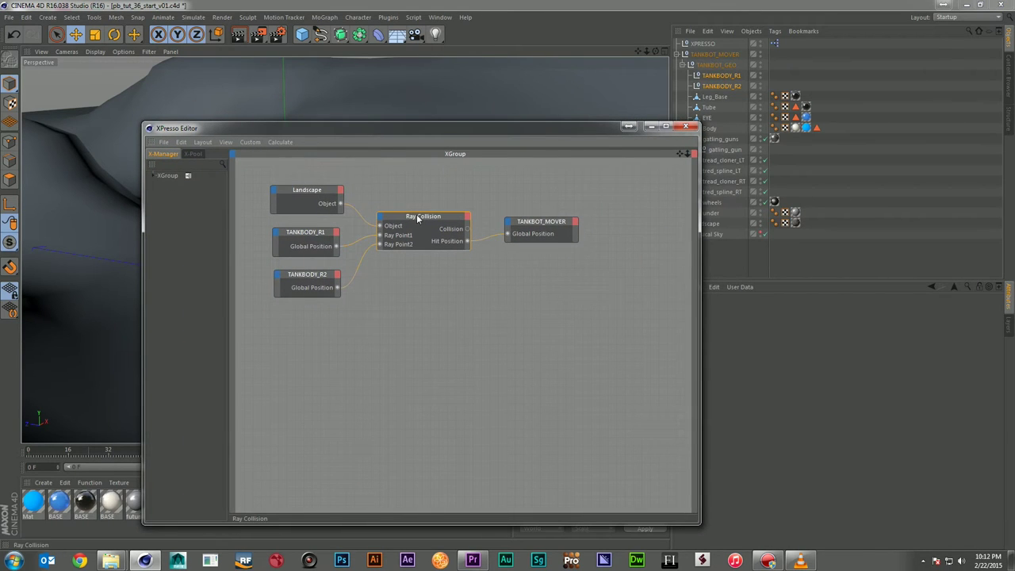
drag(555, 130, 494, 151)
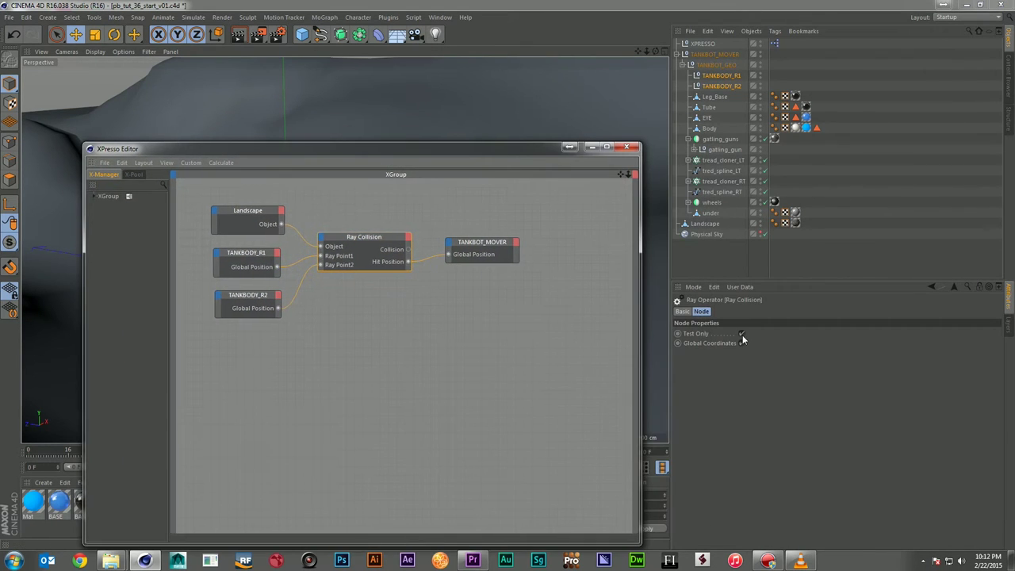
drag(398, 154, 1014, 175)
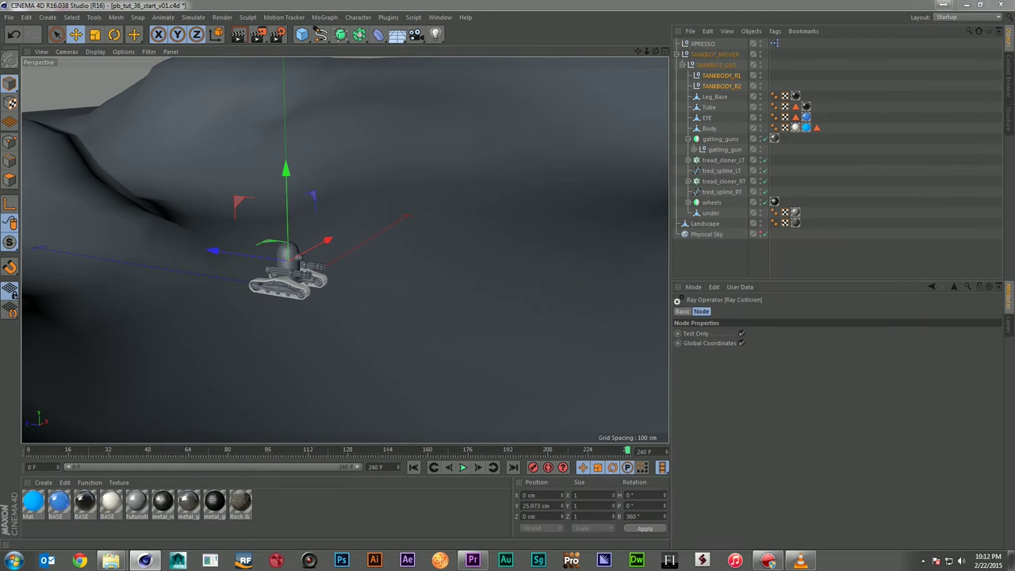
click(741, 334)
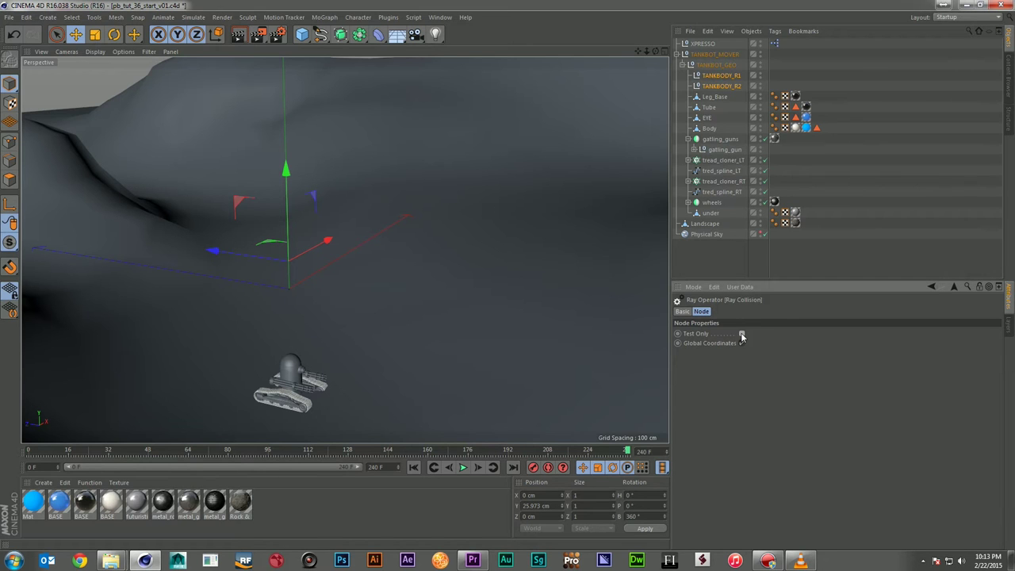
- Move TANKBOT_MOVER around the terrain in the Perspective view to test the surface collision
drag(637, 52, 638, 50)
click(716, 54)
drag(227, 309, 301, 409)
drag(646, 52, 555, 52)
drag(359, 277, 429, 297)
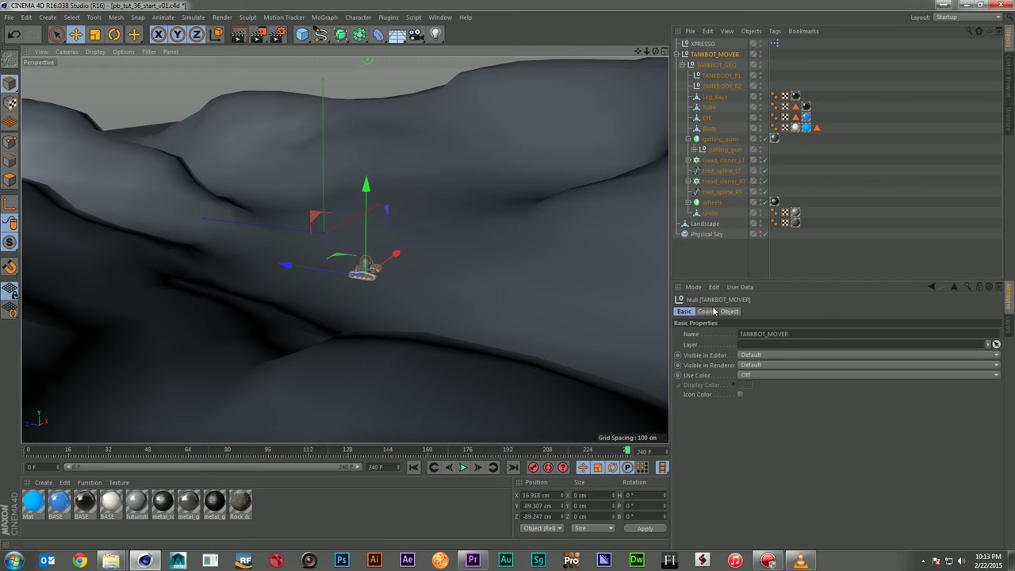
- Set TANKBOT_MOVER's X and Z positions to 0 cm
click(706, 311)
double_click(706, 334)
text(0)
key(Return)
double_click(706, 355)
text(0)
key(Return)
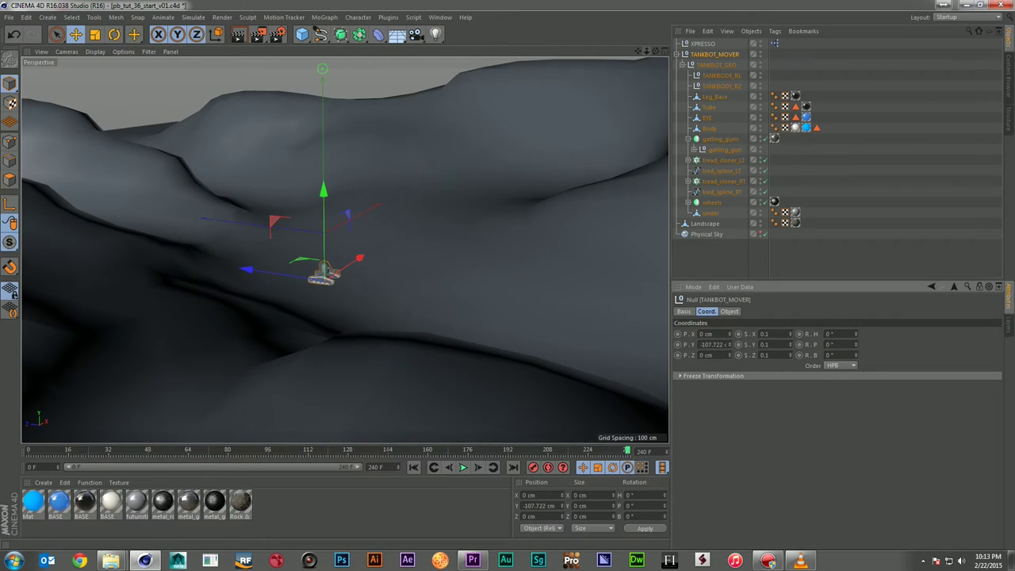
- View the tankbot from the side and move TANKBOT_MOVER over the hills to about -592 cm in Z as a test
scroll(345, 251, up, 5)
drag(636, 51, 646, 12)
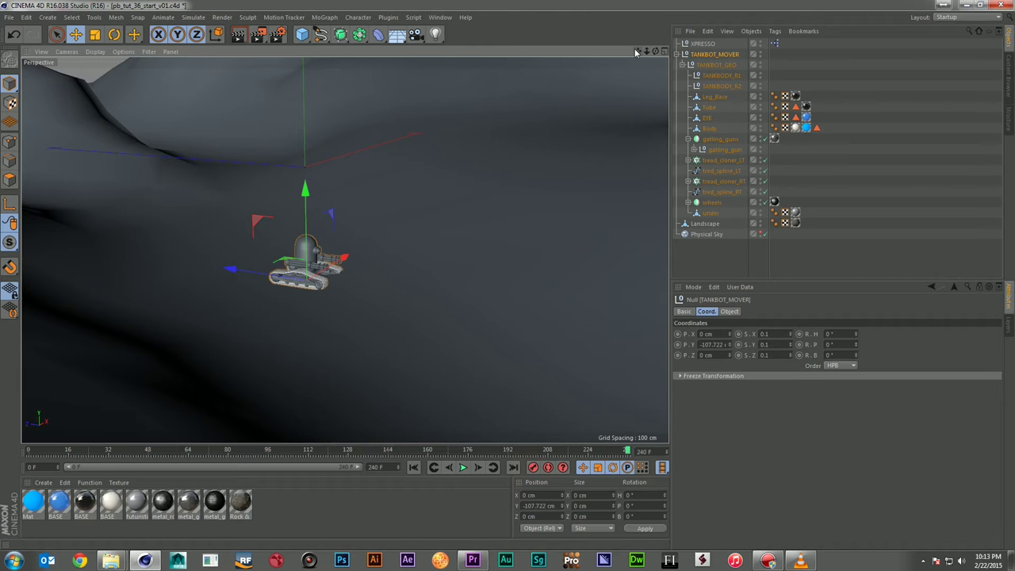
click(665, 52)
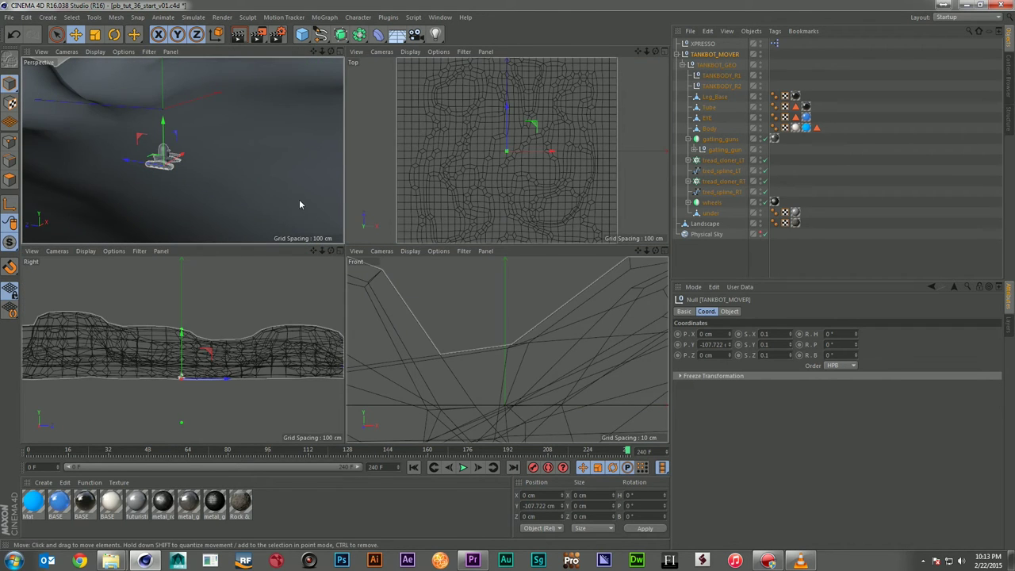
drag(331, 52, 365, 56)
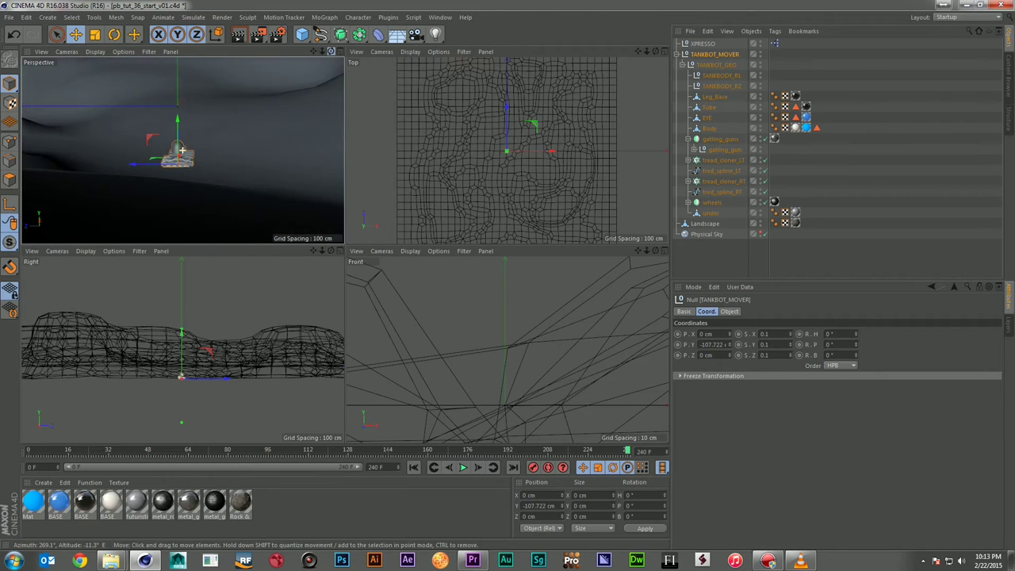
click(339, 51)
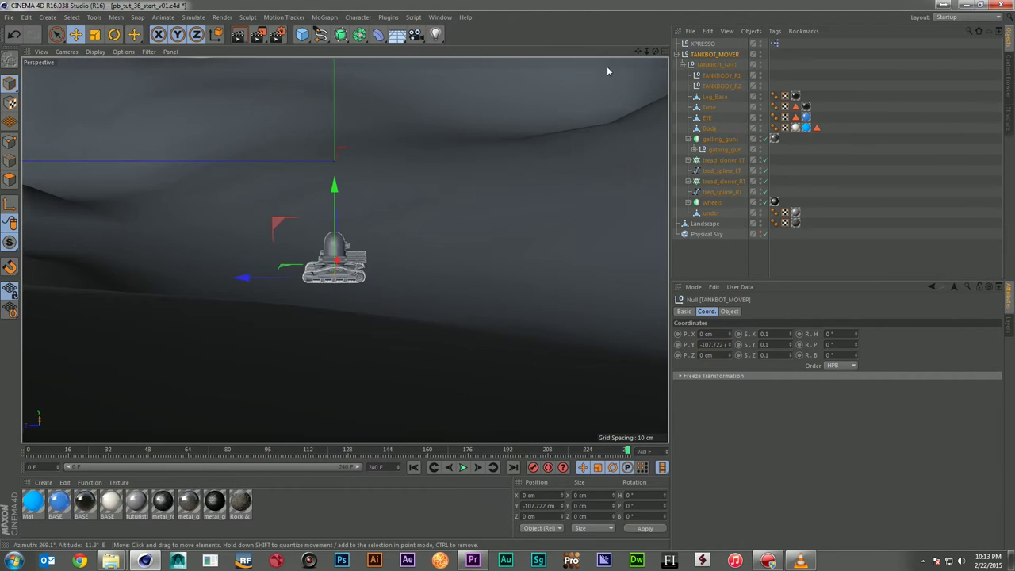
mouse_move(645, 50)
mouse_down()
mouse_move(611, 50)
mouse_move(646, 51)
mouse_up()
drag(637, 51, 522, 139)
drag(229, 325, 508, 289)
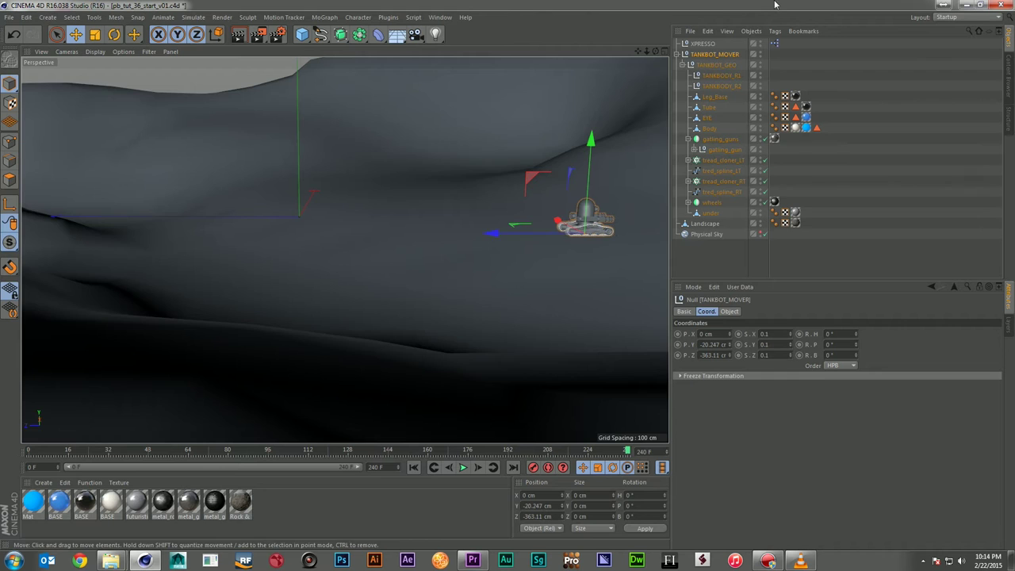
drag(637, 51, 454, 295)
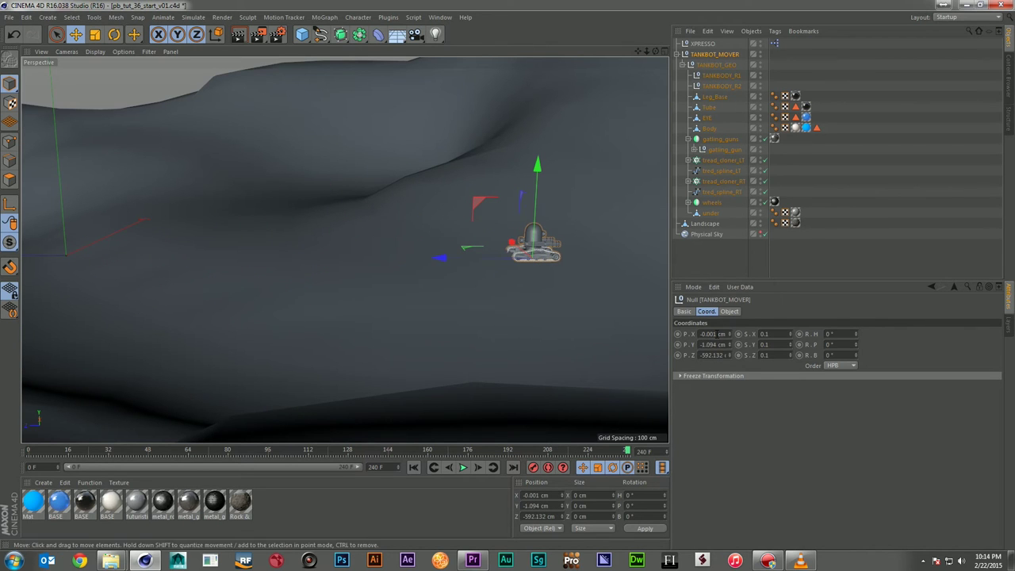
- Return TANKBOT_MOVER to 0 cm in both X and Z
double_click(713, 334)
text(0)
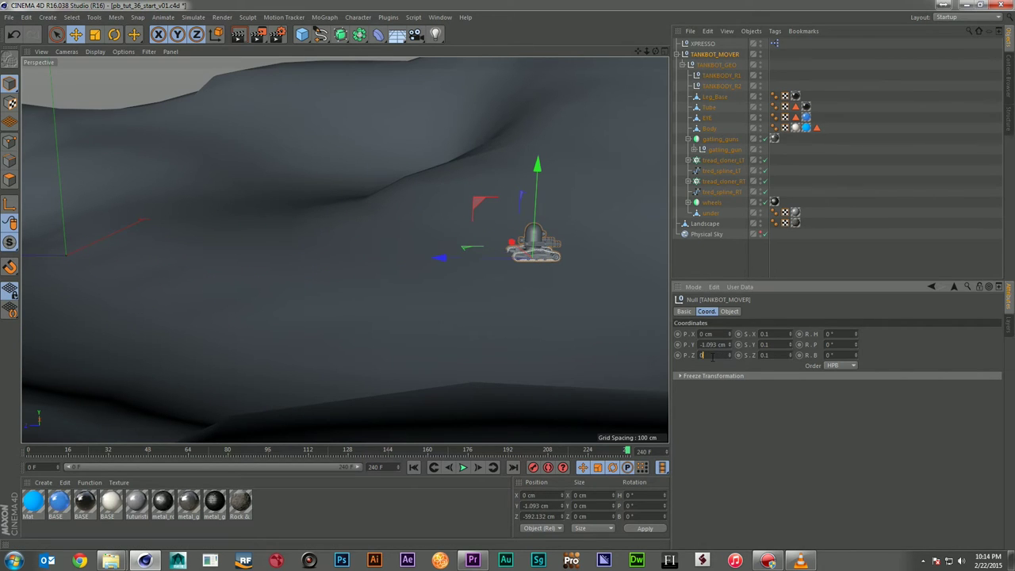
text(0)
key(Return)
- Create a null named TANKTARGET_NULL and parent it under TANKBOT_MOVER, above TANKBOT_GEO
drag(637, 51, 780, 32)
mouse_move(655, 50)
mouse_down()
mouse_move(769, 22)
mouse_move(679, 52)
mouse_move(726, 52)
mouse_move(678, 52)
mouse_move(698, 41)
mouse_move(658, 54)
mouse_up()
click(665, 52)
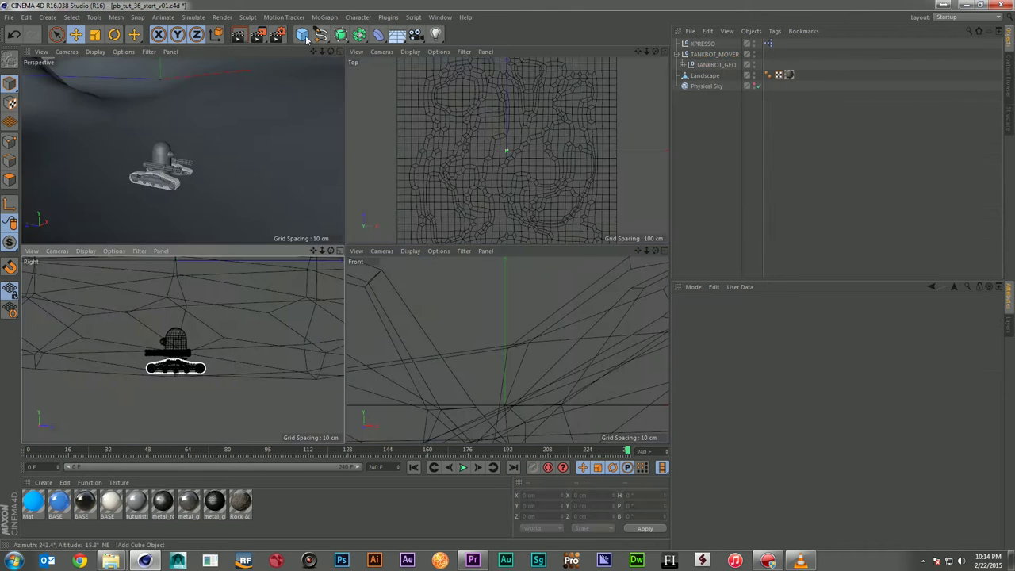
drag(302, 35, 333, 50)
double_click(697, 43)
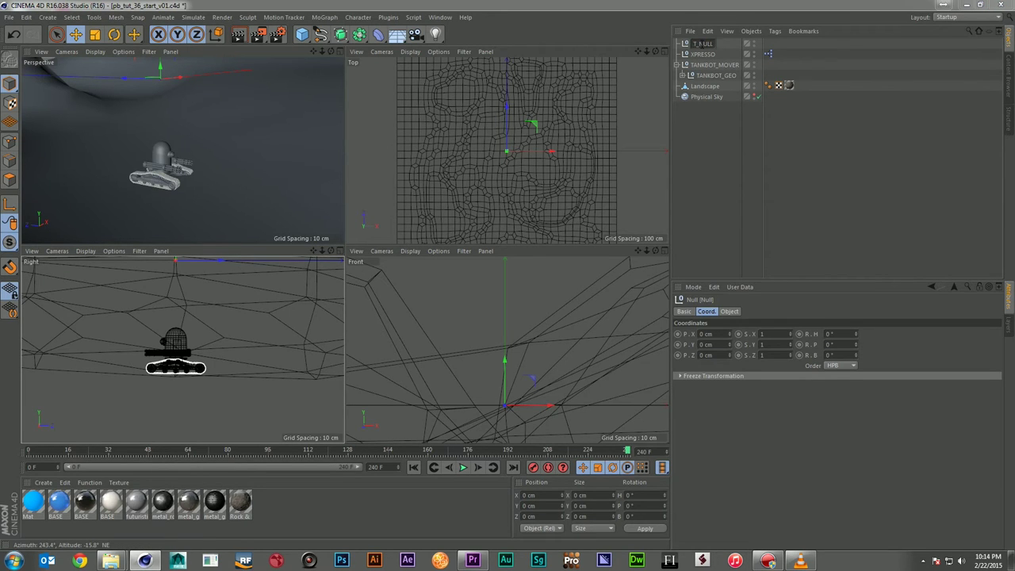
key(Return)
click(682, 74)
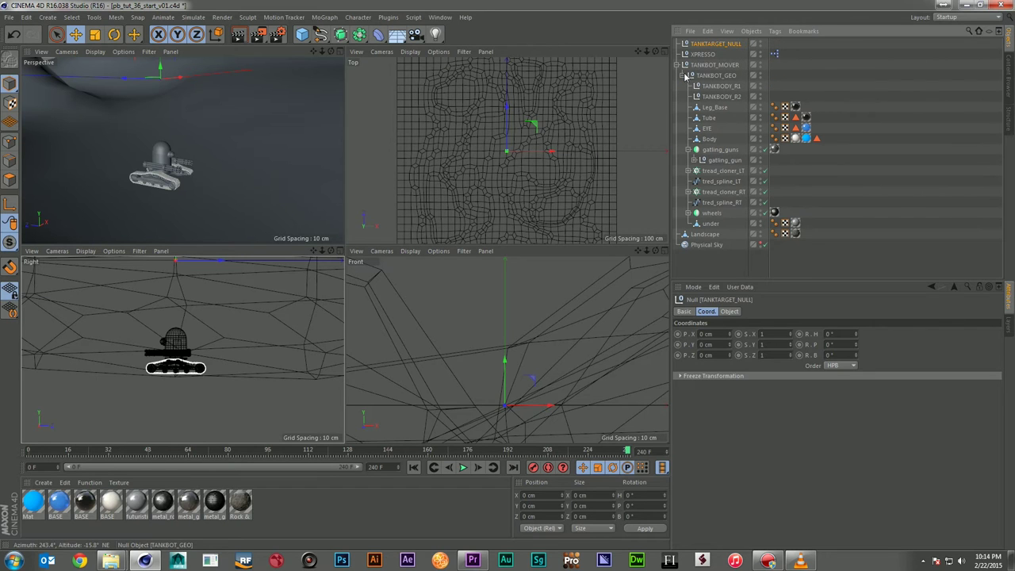
drag(727, 67, 728, 68)
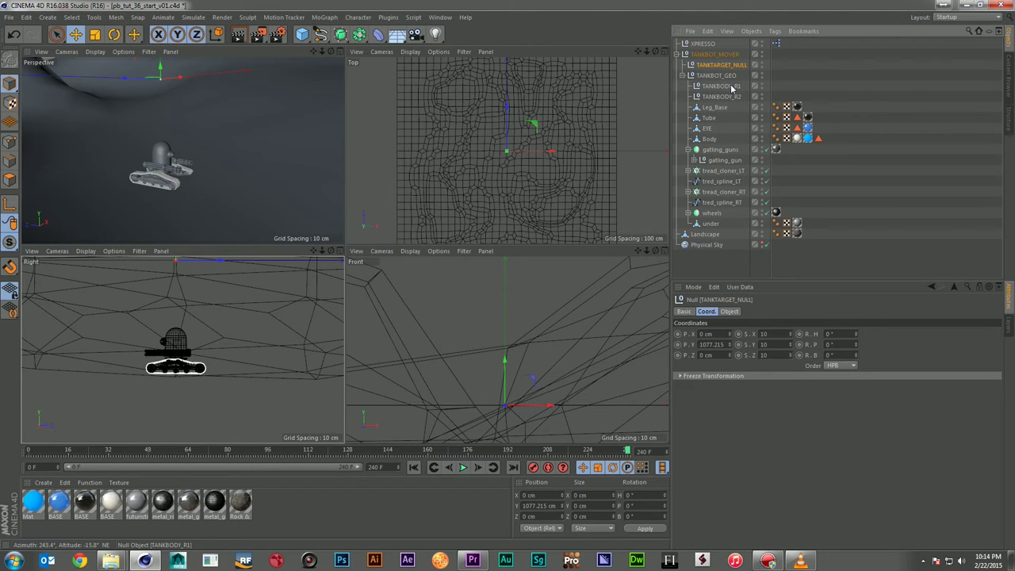
- Duplicate TANKBODY_R1 and TANKBODY_R2 and parent the copies under TANKTARGET_NULL
click(721, 86)
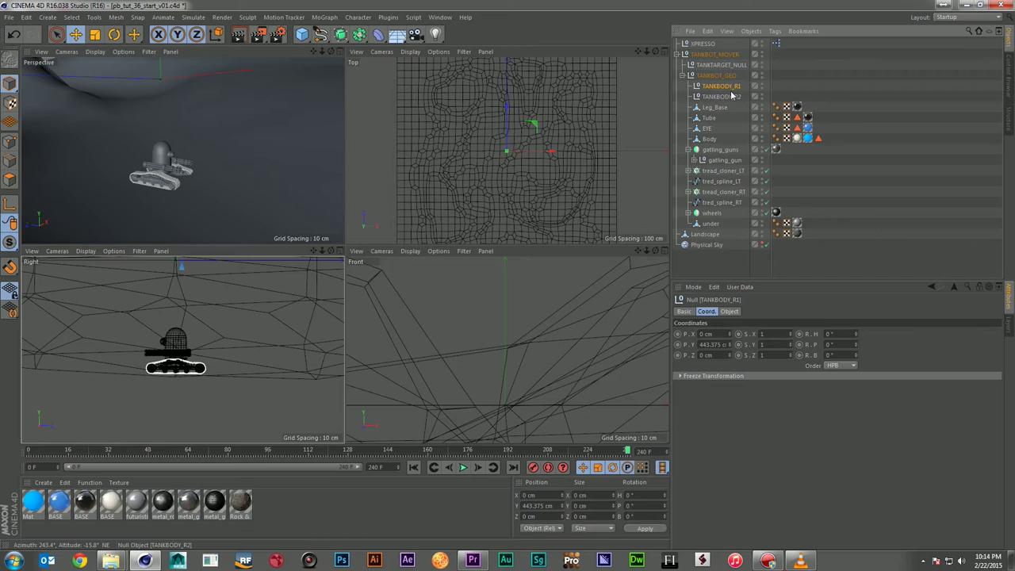
ctrl+click(731, 96)
ctrl+drag(735, 96, 734, 48)
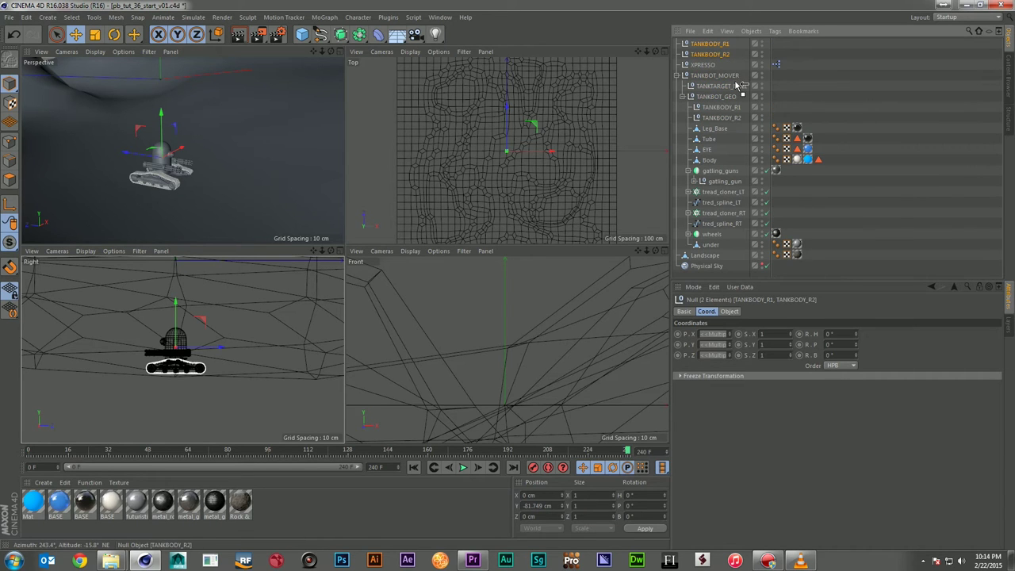
drag(739, 88, 736, 87)
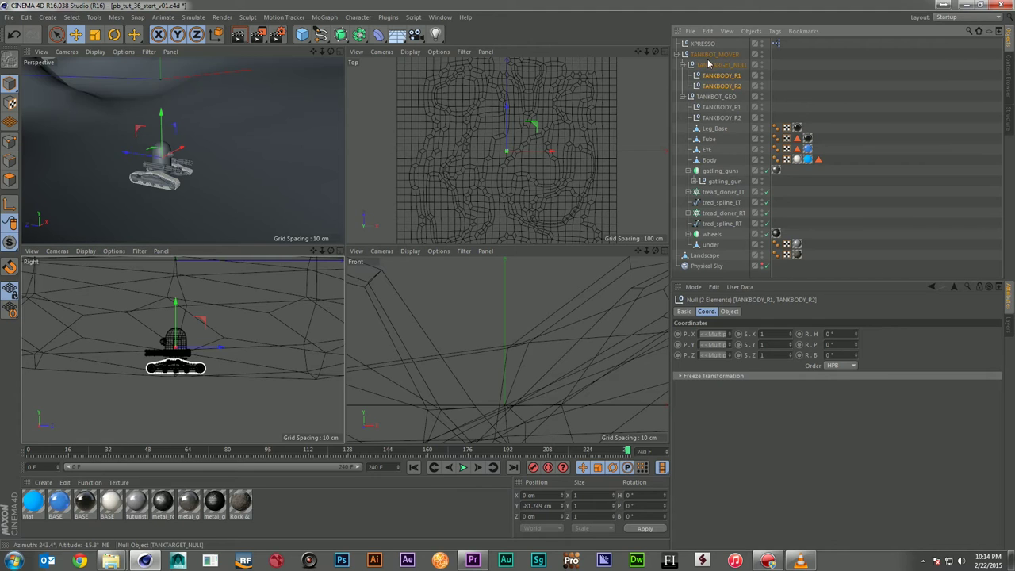
- Rename the two copied nulls under TANKTARGET_NULL to TANKTARGET_R1 and TANKTARGET_R2
click(728, 66)
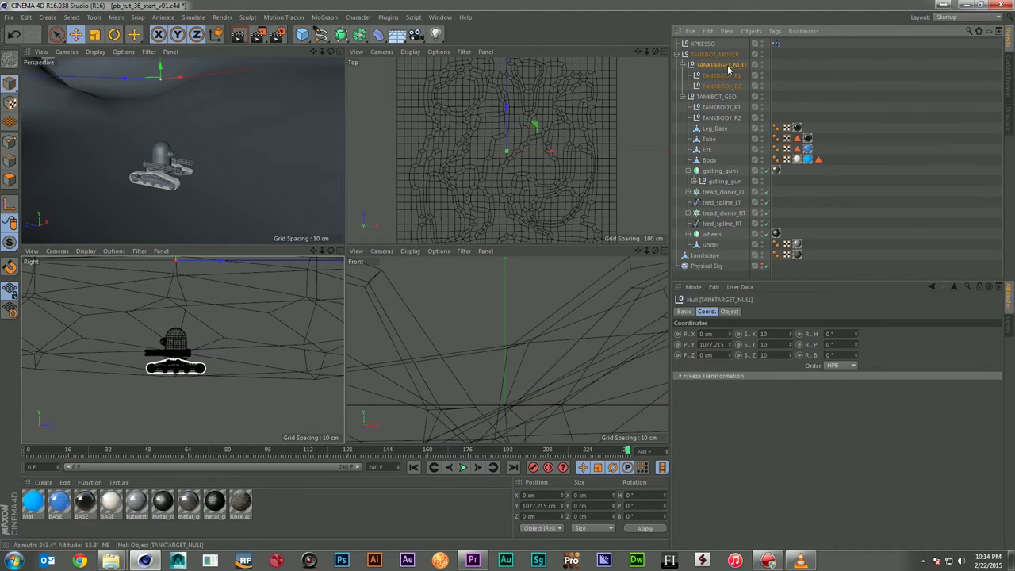
double_click(728, 76)
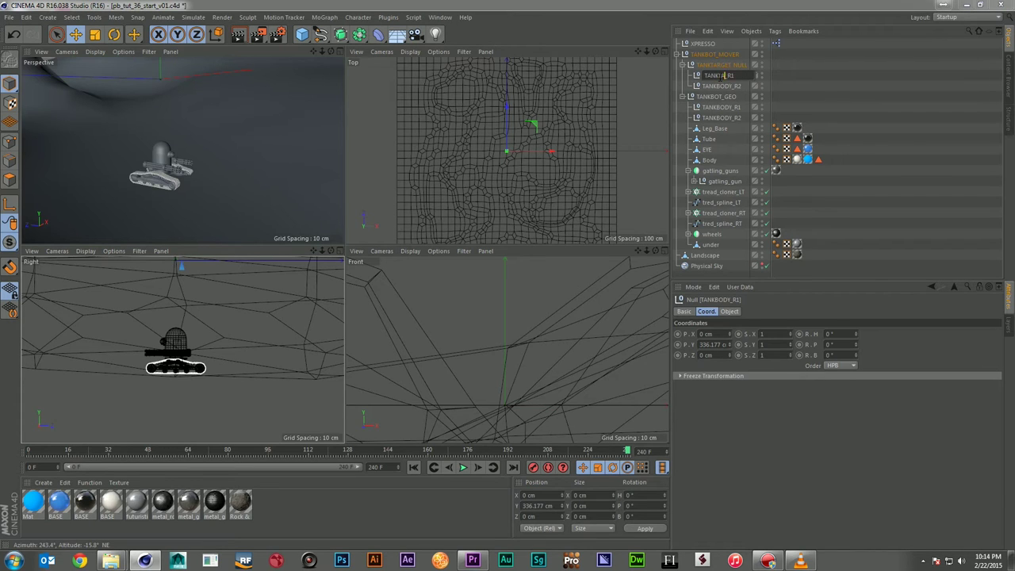
click(726, 86)
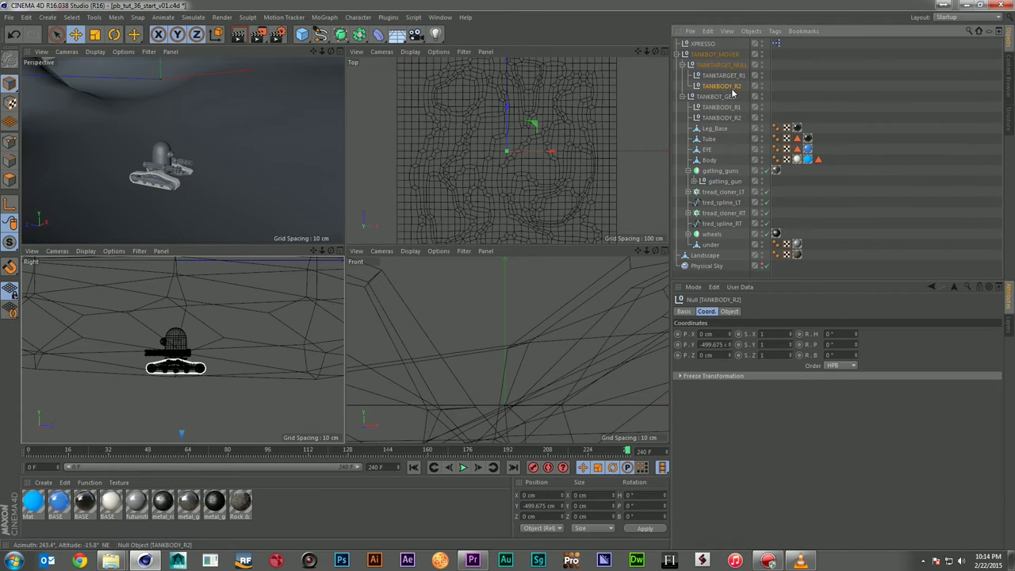
double_click(727, 87)
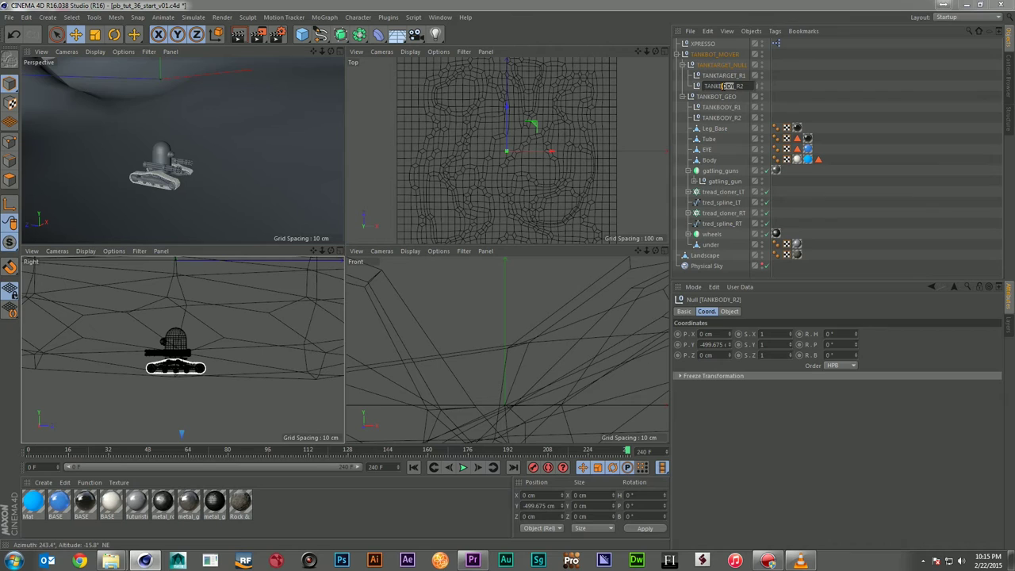
text(TARGET)
key(Return)
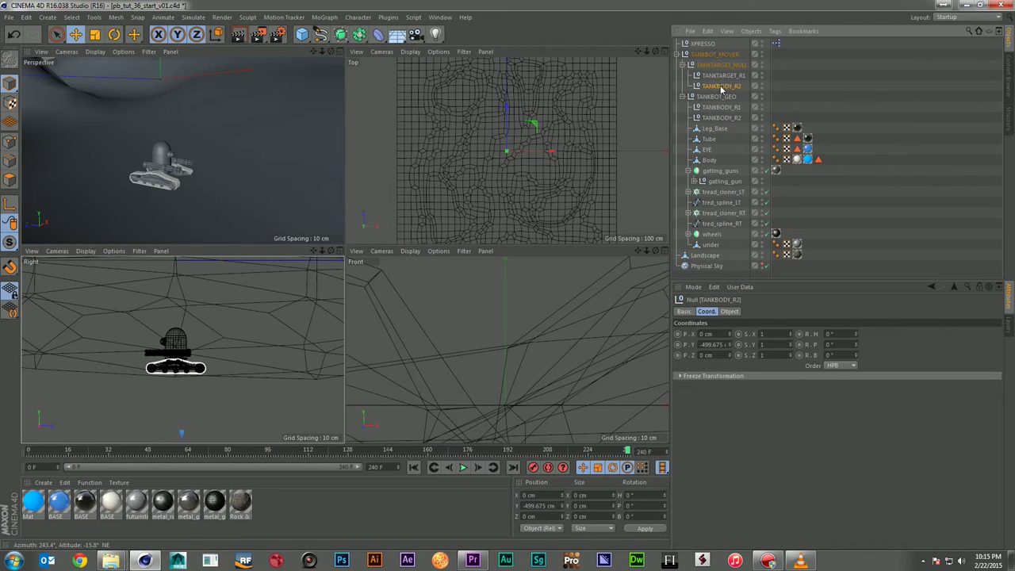
- Set the X and Z positions of TANKTARGET_R1 and TANKTARGET_R2 to 0 cm, and zero TANKTARGET_NULL's position
ctrl+click(726, 77)
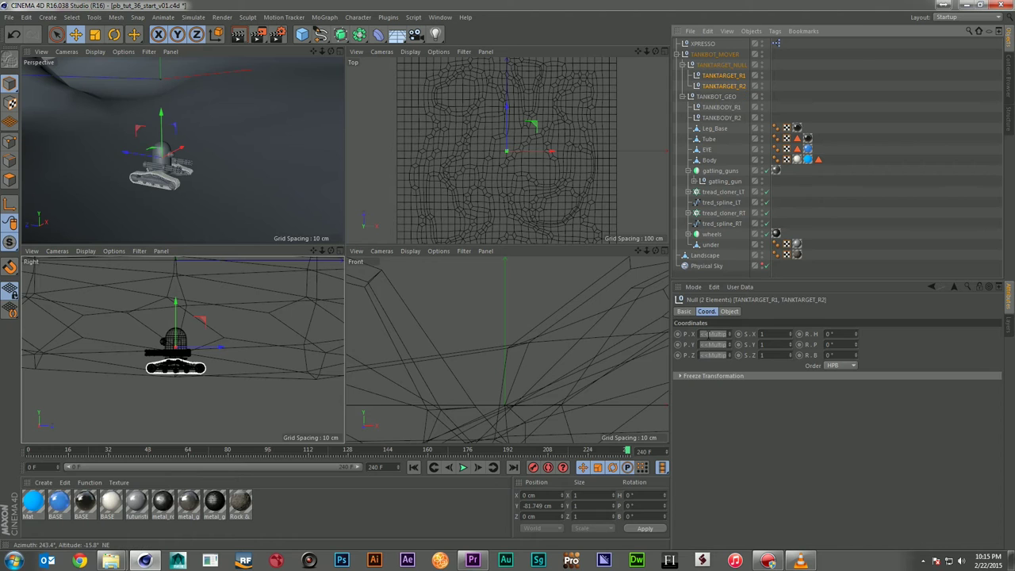
text(0)
key(Return)
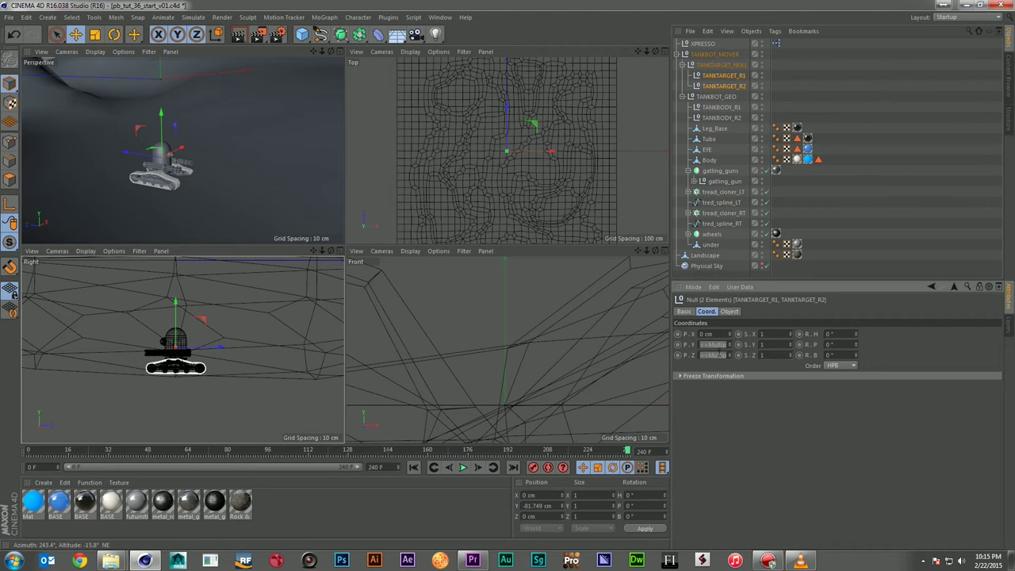
click(723, 65)
text(0)
key(Return)
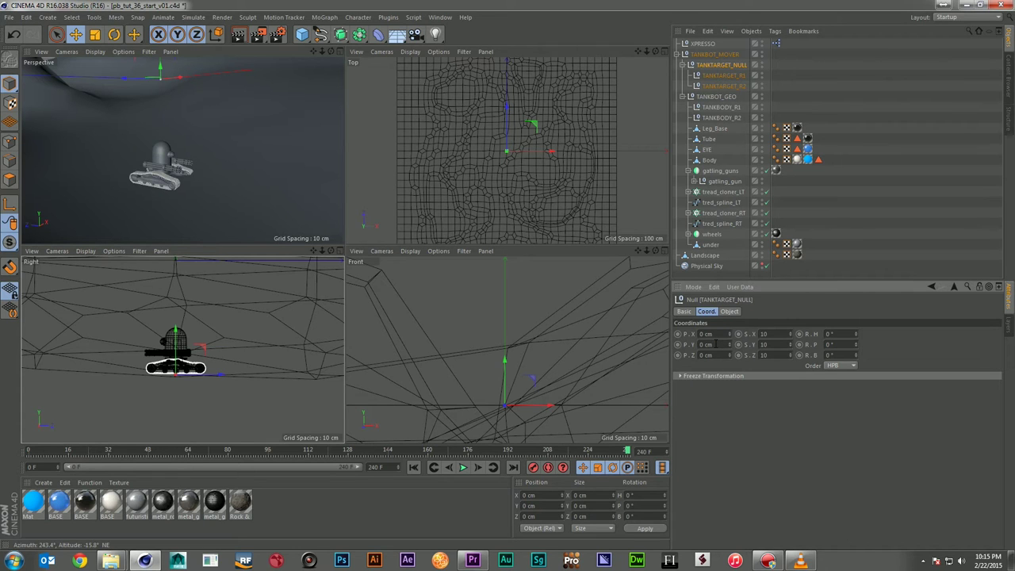
- Move TANKTARGET_NULL forward along Z to about 289 cm, just ahead of the tankbot
click(723, 85)
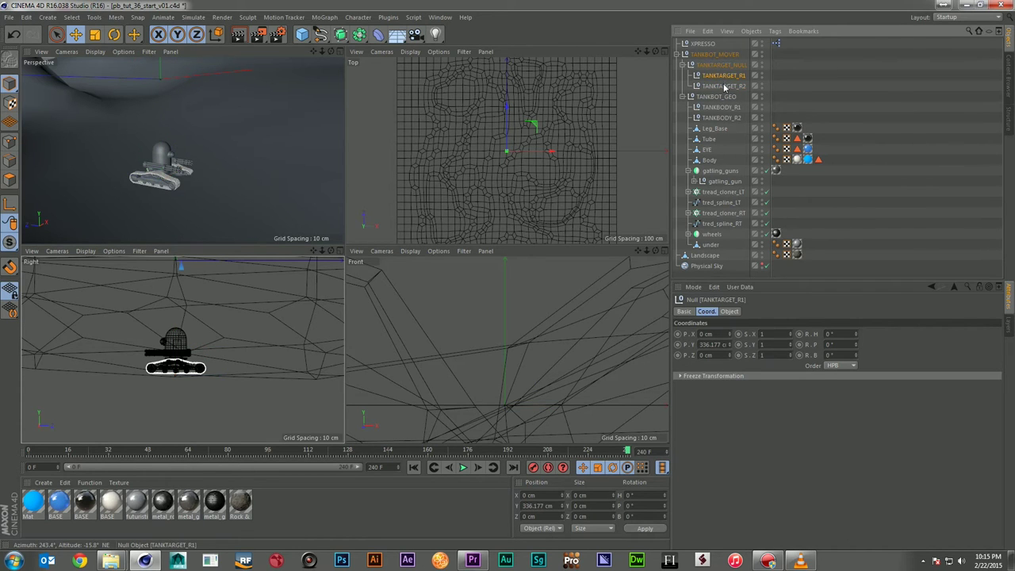
drag(322, 251, 238, 250)
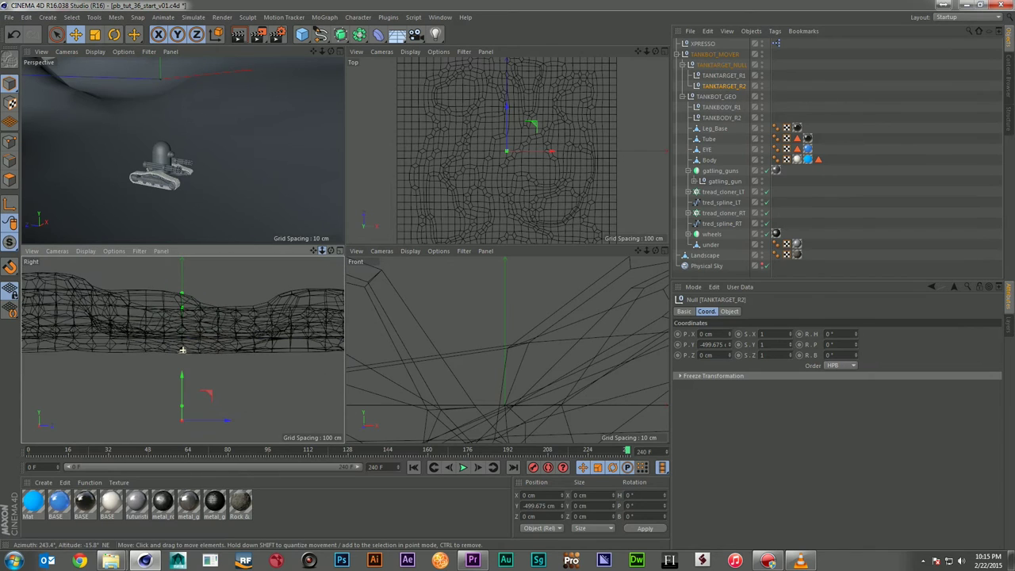
click(726, 65)
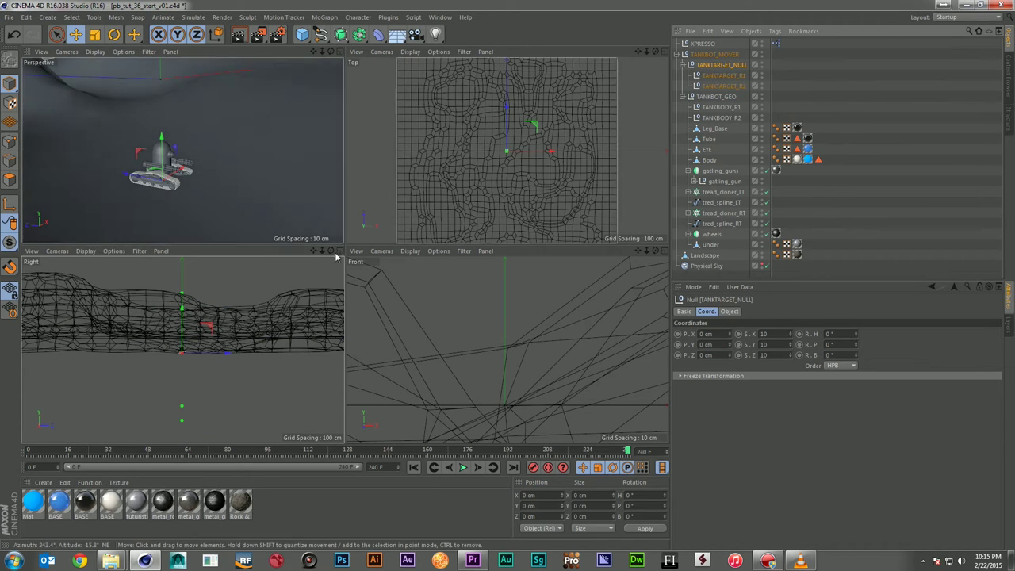
click(340, 251)
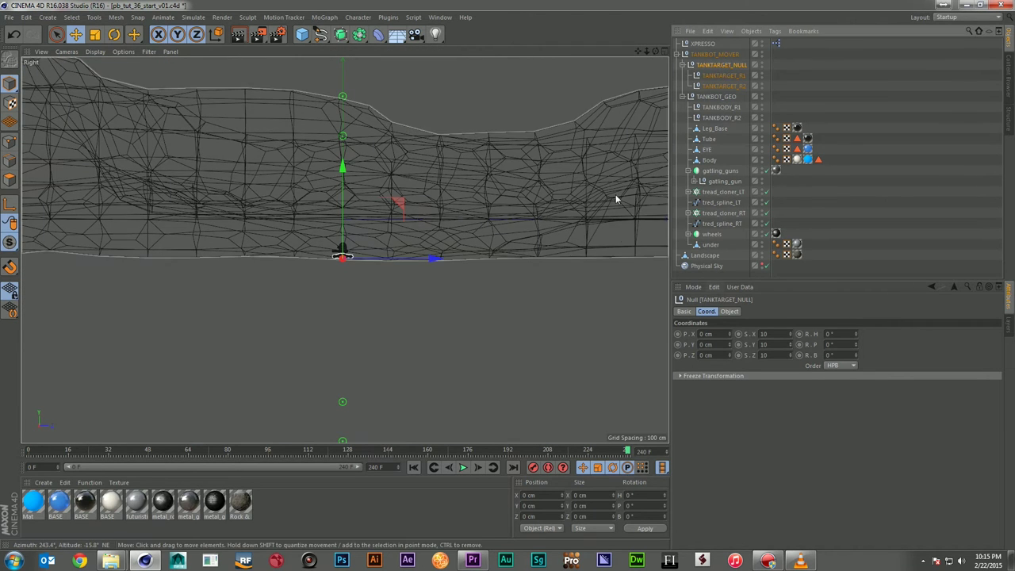
drag(434, 262, 444, 264)
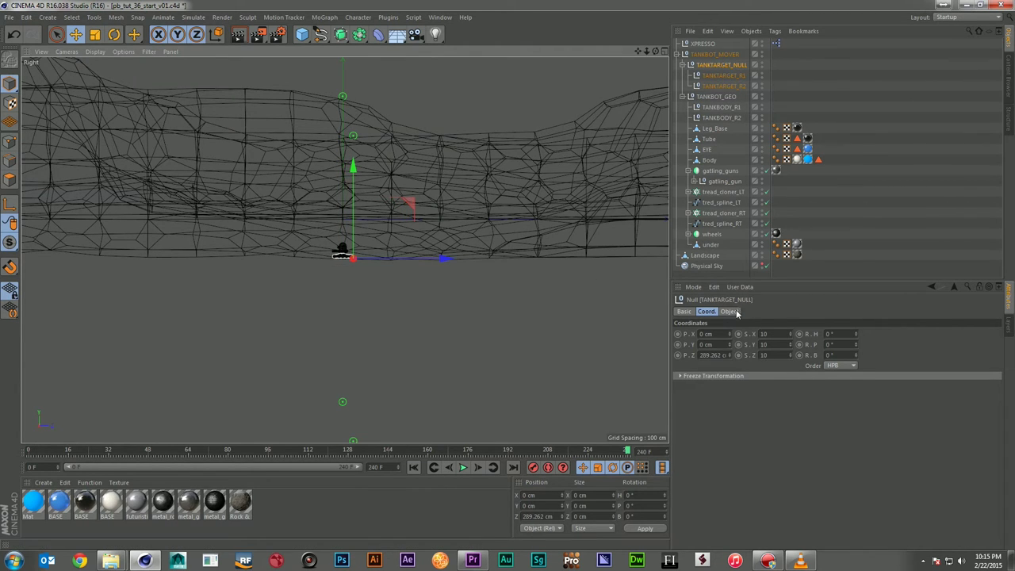
- Duplicate all five XPresso nodes below the originals and remove the copied link from Ray Collision's Hit Position to TANKBOT_MOVER
mouse_move(1014, 183)
mouse_down()
mouse_move(324, 109)
mouse_move(300, 96)
mouse_up()
mouse_move(589, 271)
mouse_down()
mouse_move(199, 172)
mouse_move(212, 147)
mouse_up()
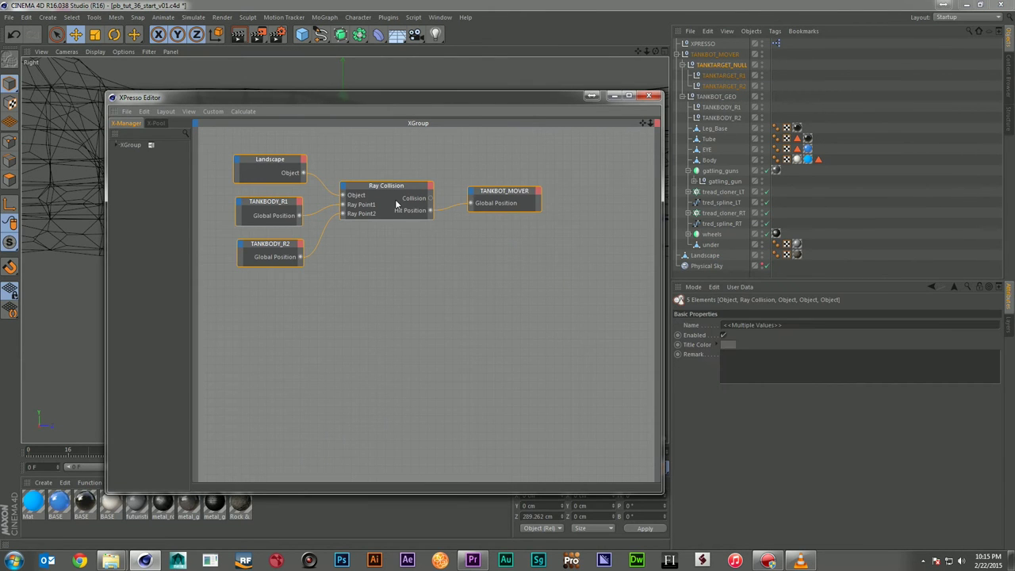
key(ctrl+c)
key(ctrl+v)
drag(381, 196, 368, 317)
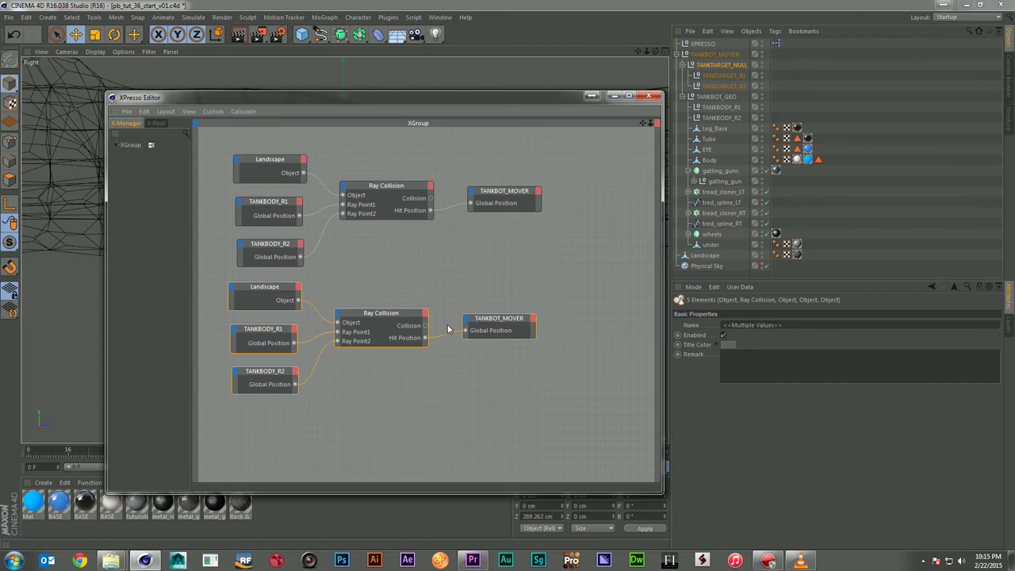
click(501, 287)
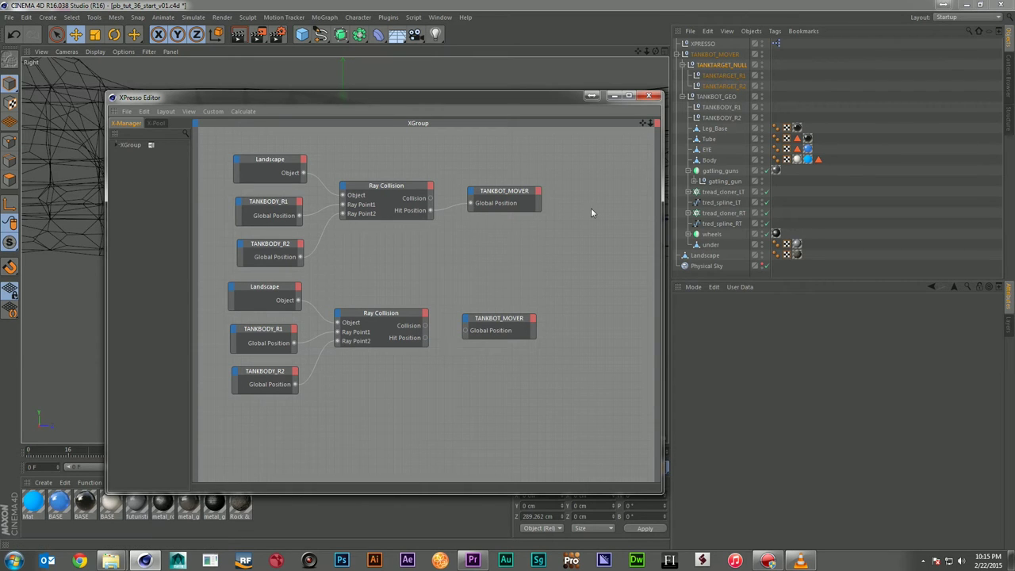
- Replace the object references of the copied TANKBODY_R1 and TANKBODY_R2 nodes with TANKTARGET_R1 and TANKTARGET_R2
click(725, 77)
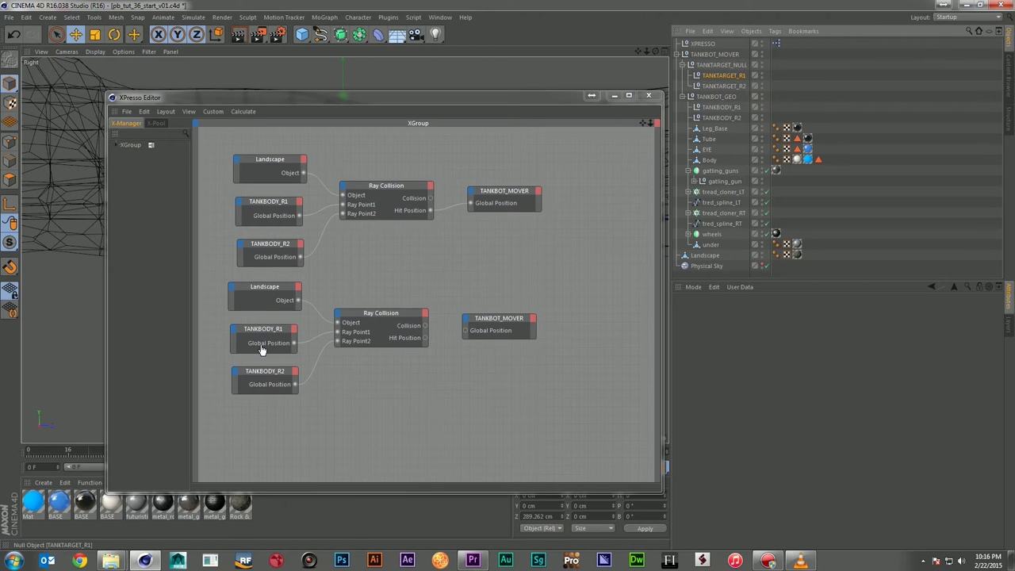
drag(261, 349, 261, 349)
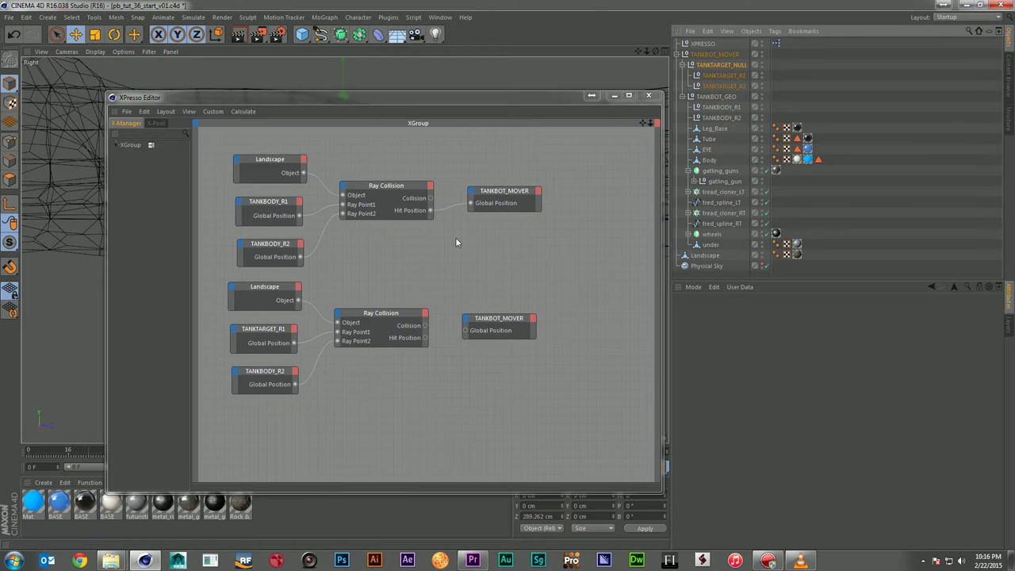
click(712, 87)
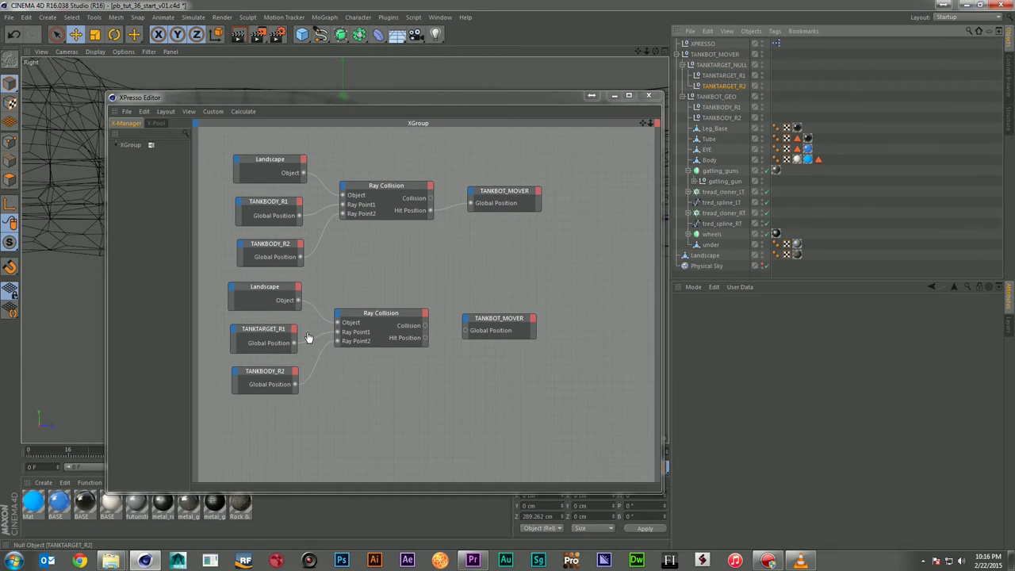
click(261, 391)
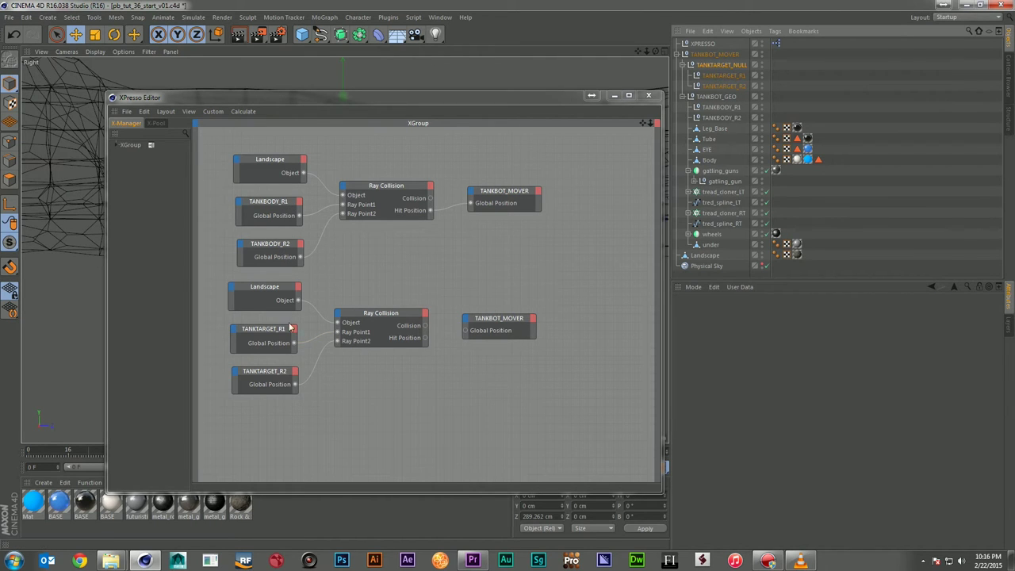
- Reference TANKTARGET_NULL in the copied TANKBOT_MOVER node and connect the second Ray Collision's Hit Position to its Global Position
click(381, 317)
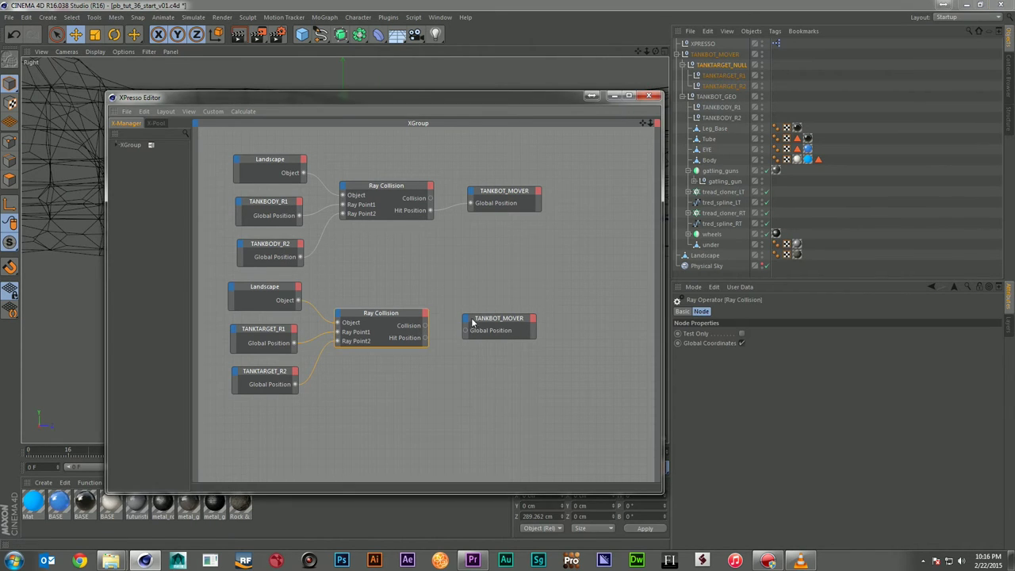
click(507, 331)
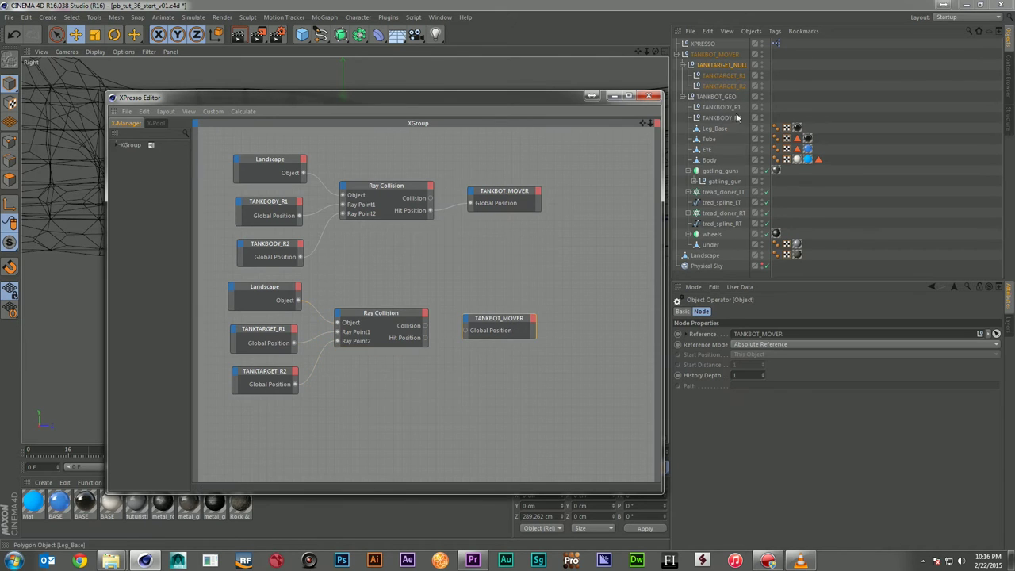
drag(425, 338, 465, 331)
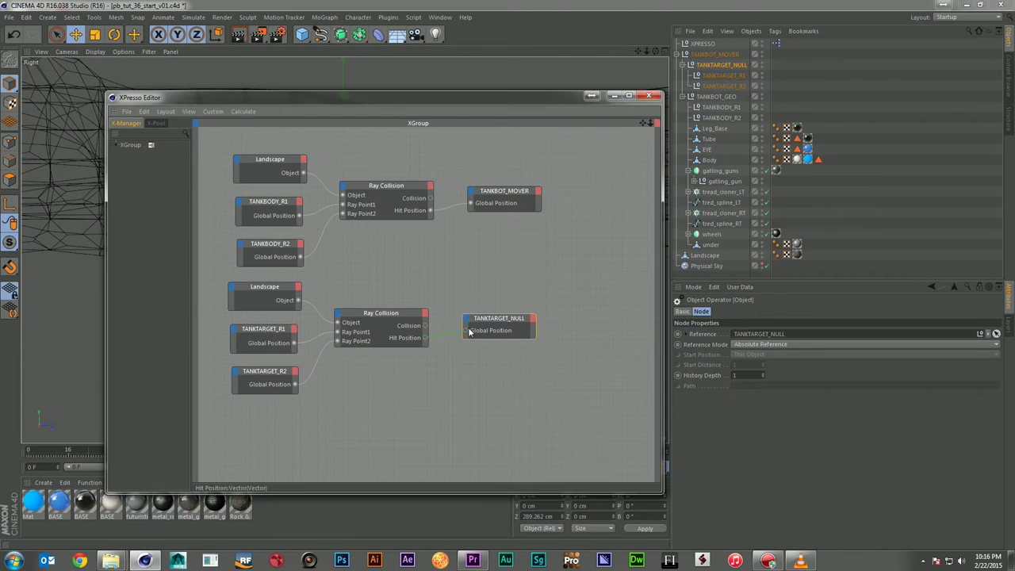
- Test the rig by moving TANKBOT_MOVER back along Z to about -66 cm, and undo the move
drag(412, 100, 934, 131)
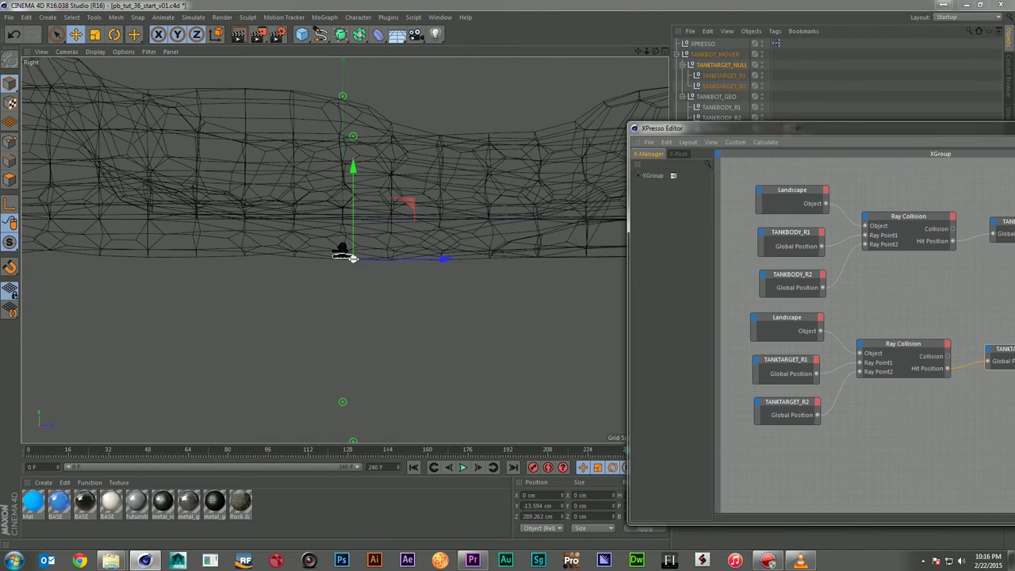
drag(647, 51, 676, 93)
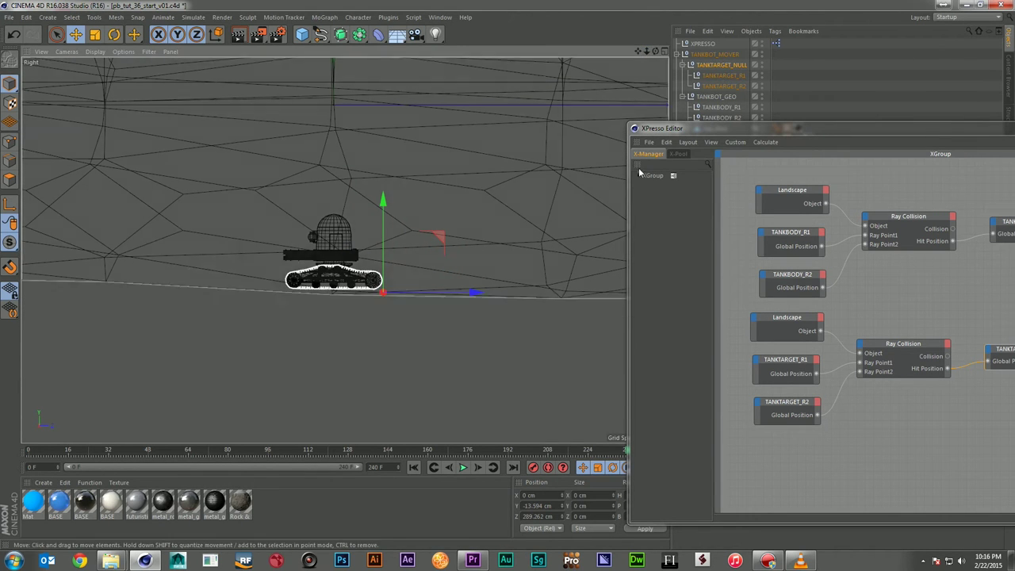
click(712, 54)
drag(424, 289, 311, 289)
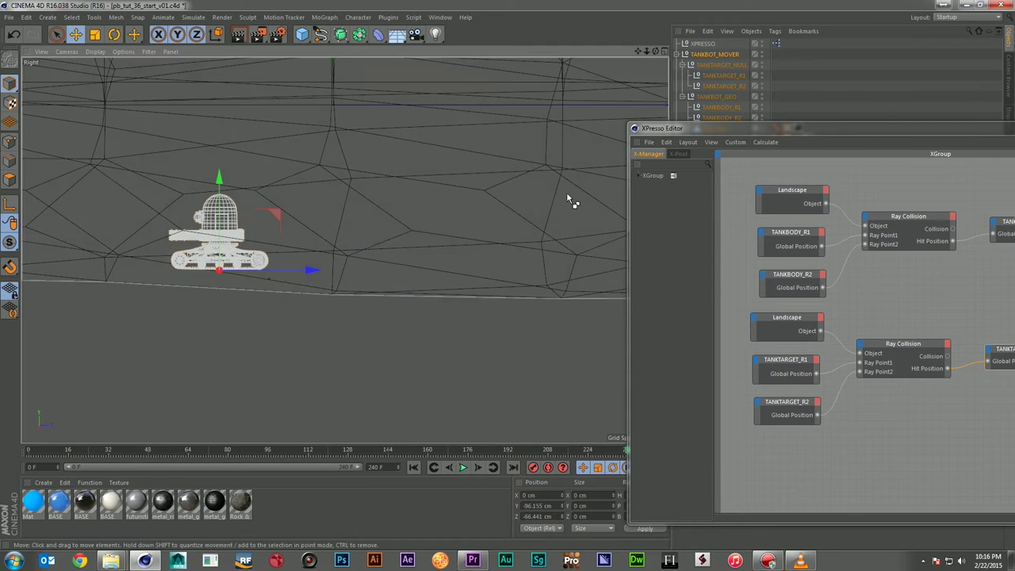
key(ctrl+z)
- Put the XPresso Editor away and set TANKTARGET_NULL's display shape to Rectangle
click(726, 64)
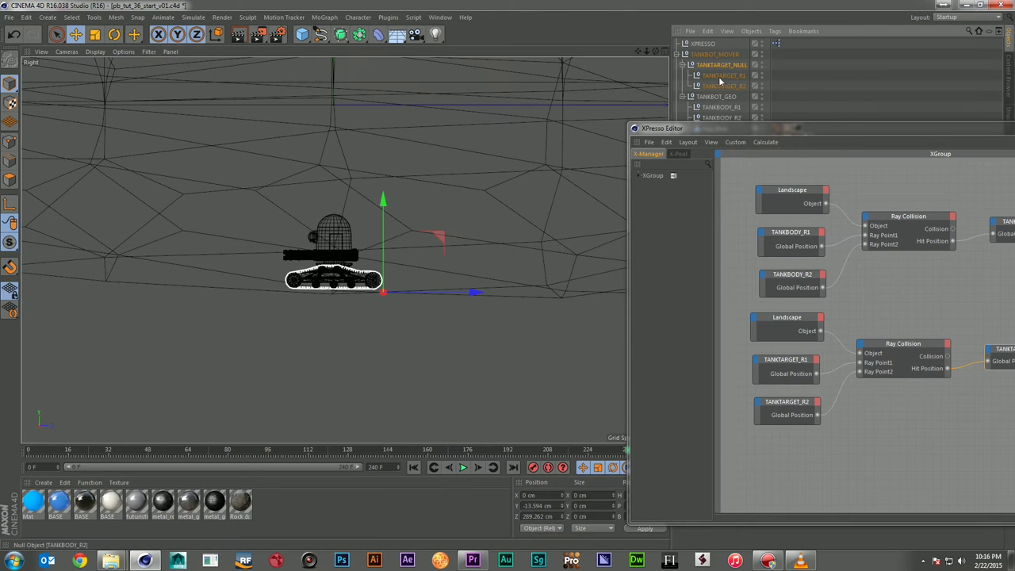
click(1014, 128)
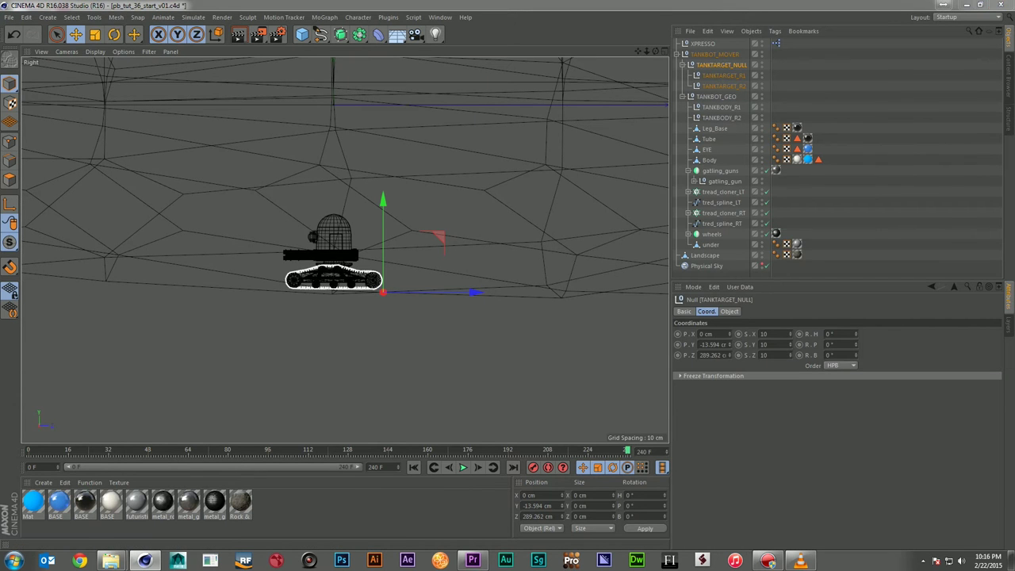
click(733, 311)
click(750, 338)
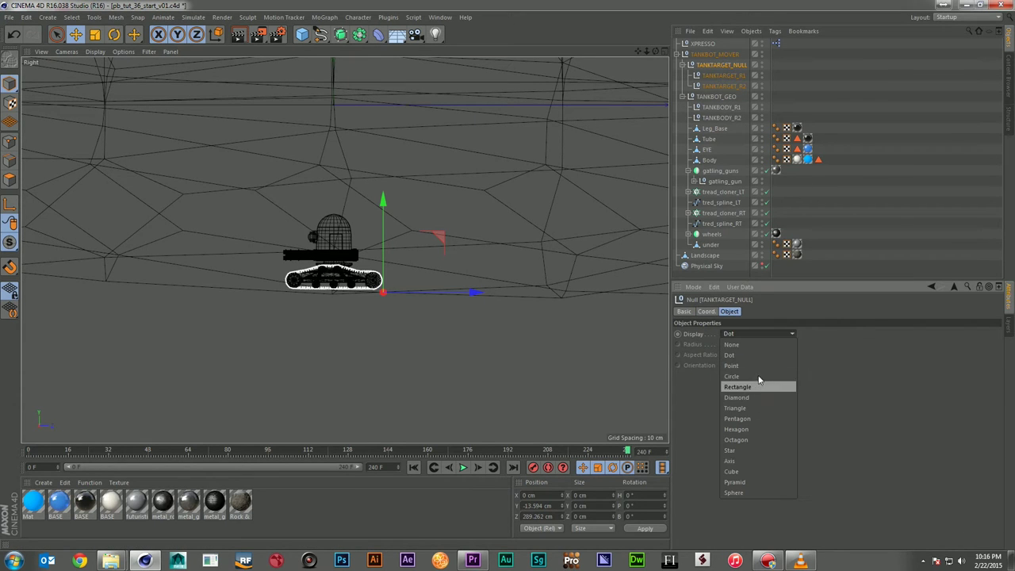
click(738, 387)
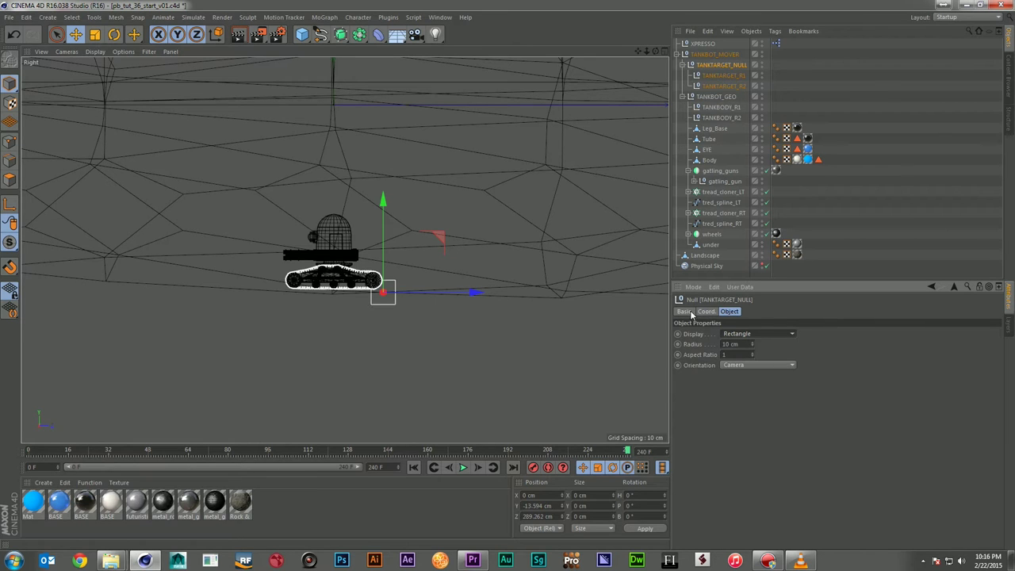
- Turn on Use Color for TANKTARGET_NULL and set its display color to red
click(683, 312)
click(745, 375)
click(748, 406)
click(744, 386)
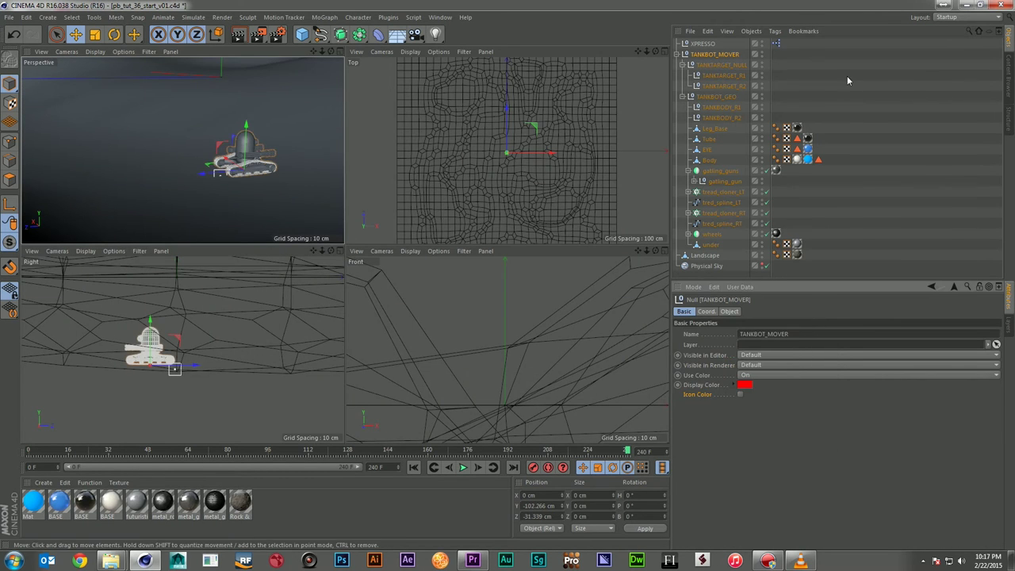
click(847, 80)
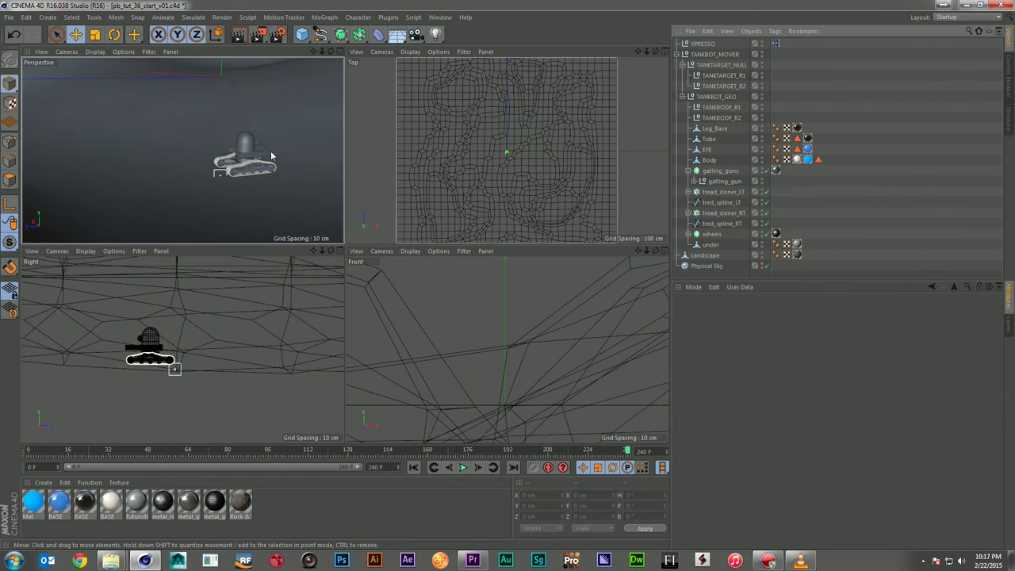
click(722, 64)
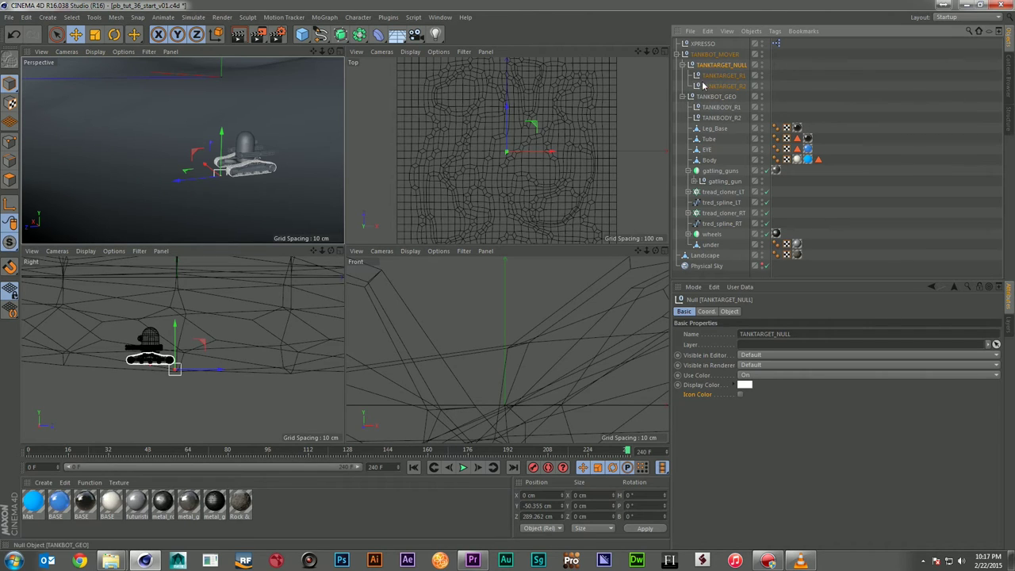
click(744, 385)
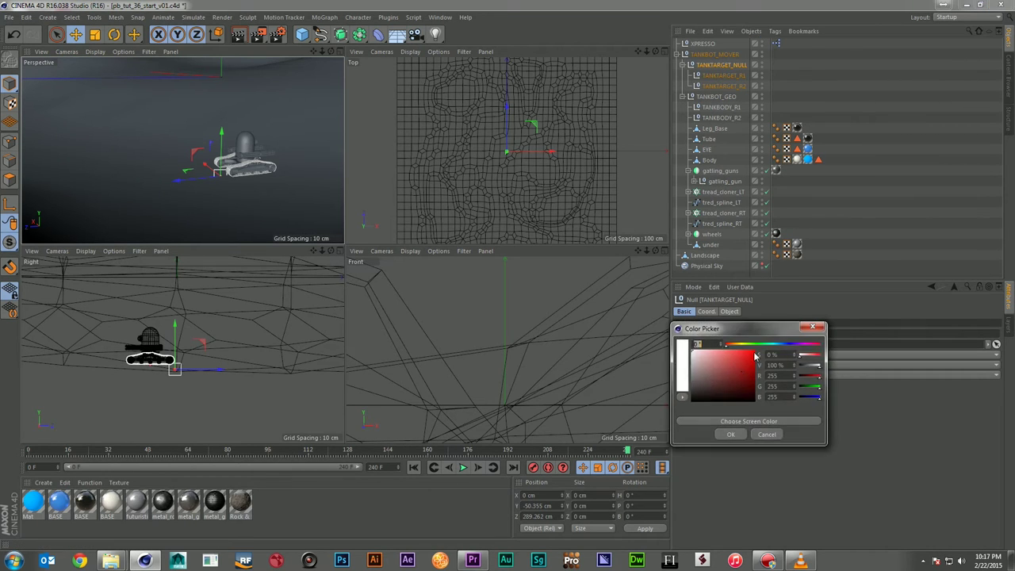
click(728, 433)
click(322, 146)
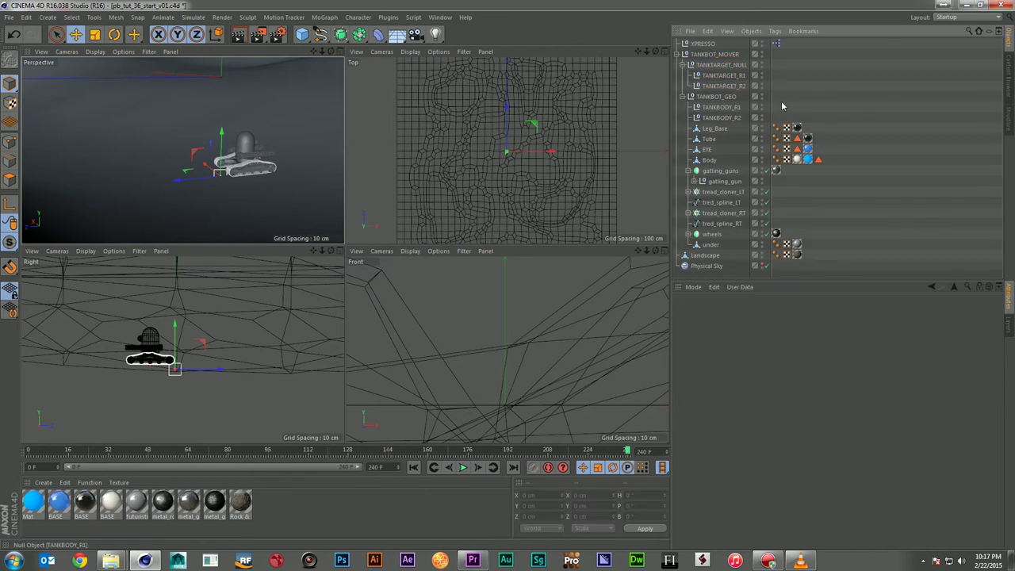
- Test TANKBOT_MOVER by sliding it along Z over the landscape, and reset its Z position to 0 cm
click(702, 56)
drag(201, 174, 87, 198)
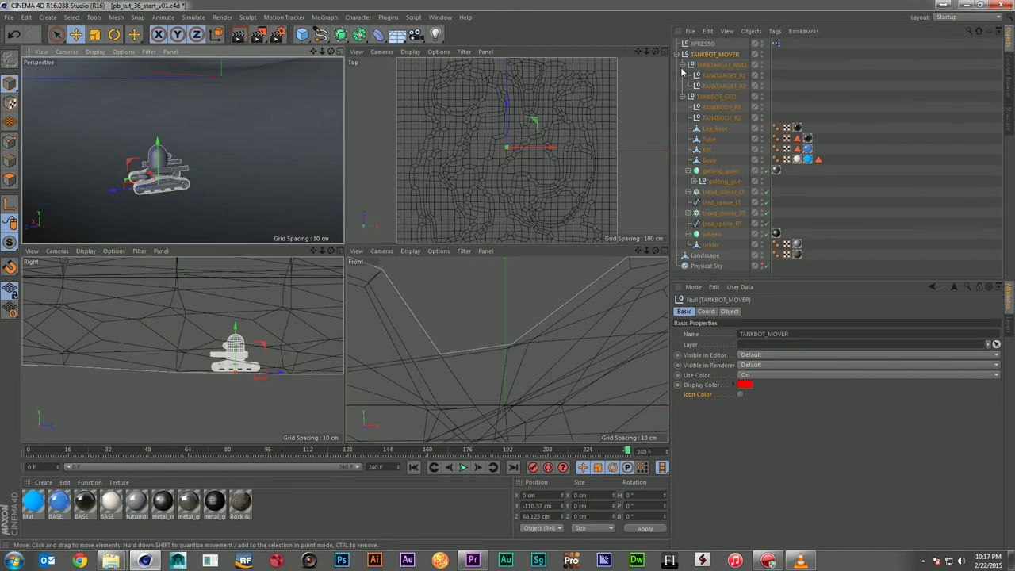
click(729, 312)
click(707, 312)
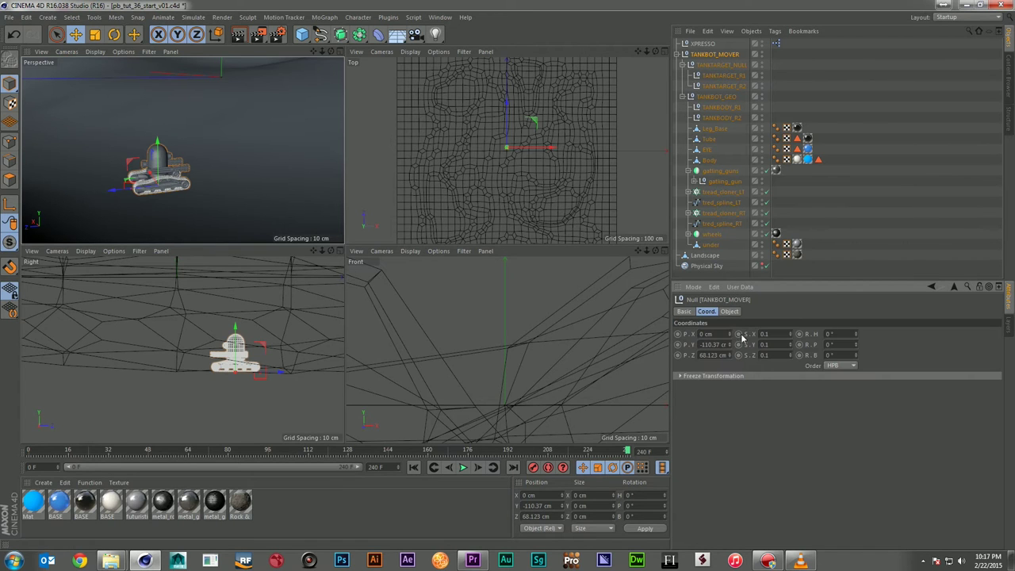
text(0)
key(Return)
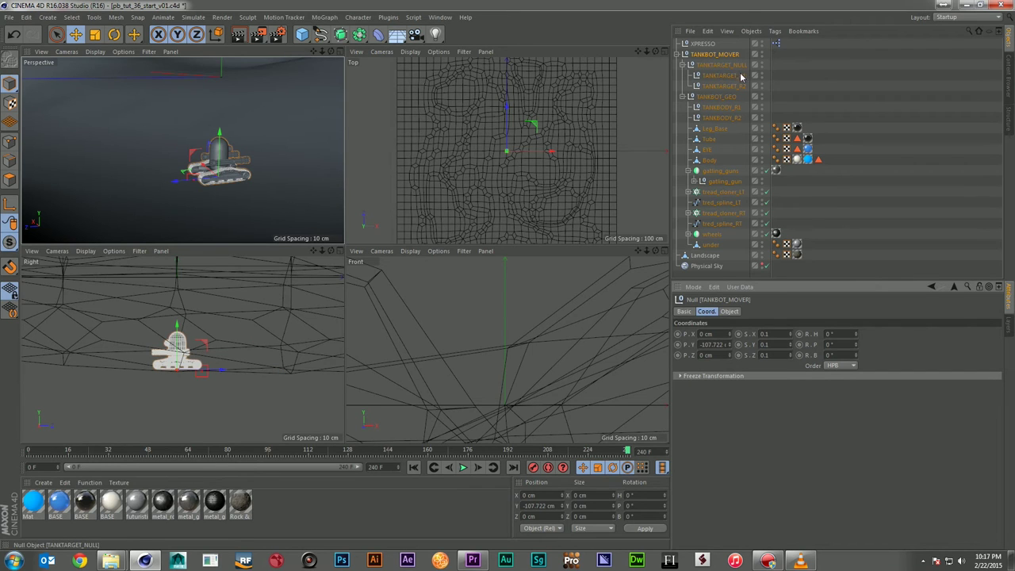
- Add a Target tag to TANKBOT_GEO and assign TANKTARGET_NULL as its target object
right_click(723, 101)
mouse_move(785, 105)
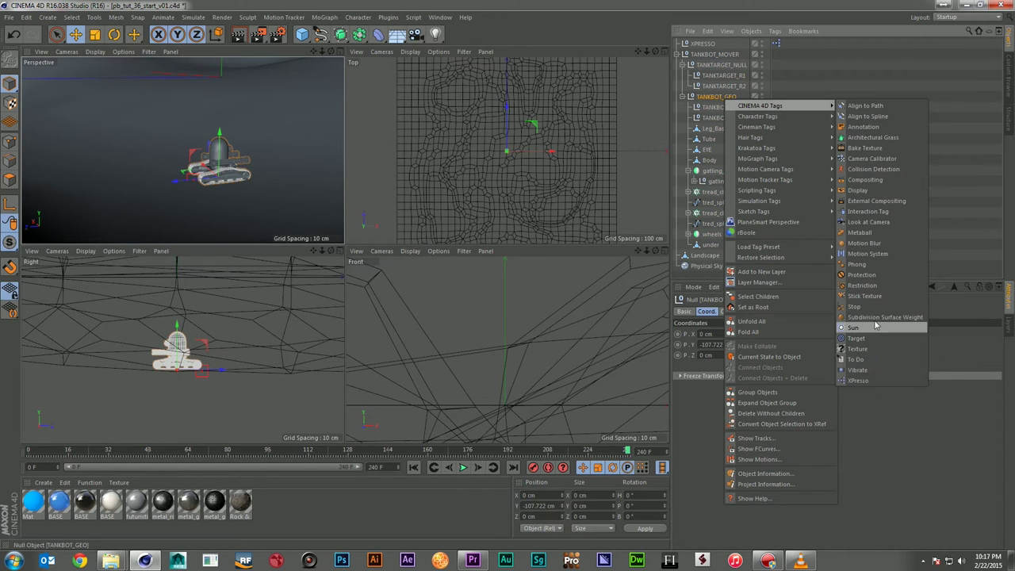
click(856, 339)
drag(736, 69, 743, 303)
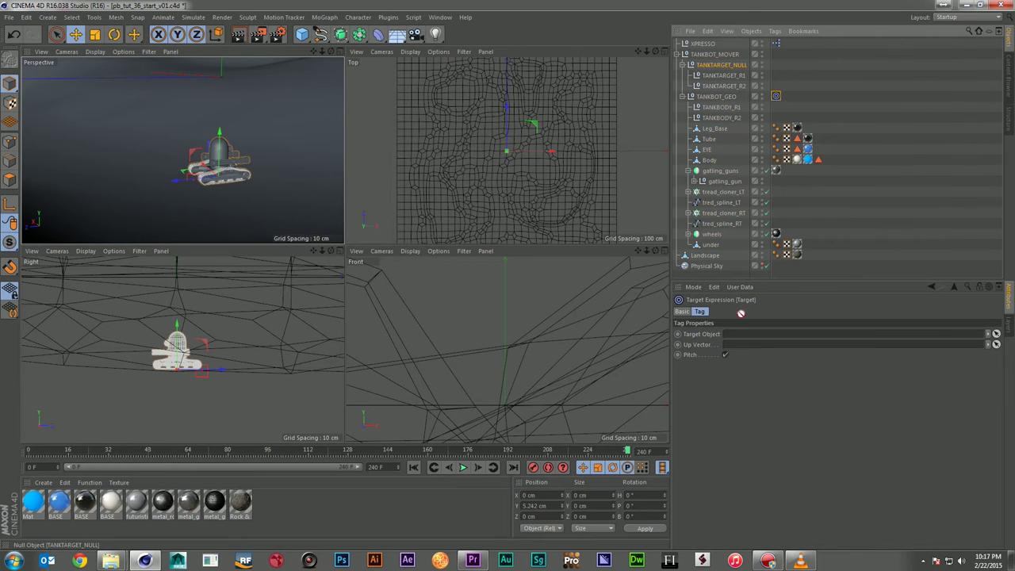
drag(739, 341, 739, 339)
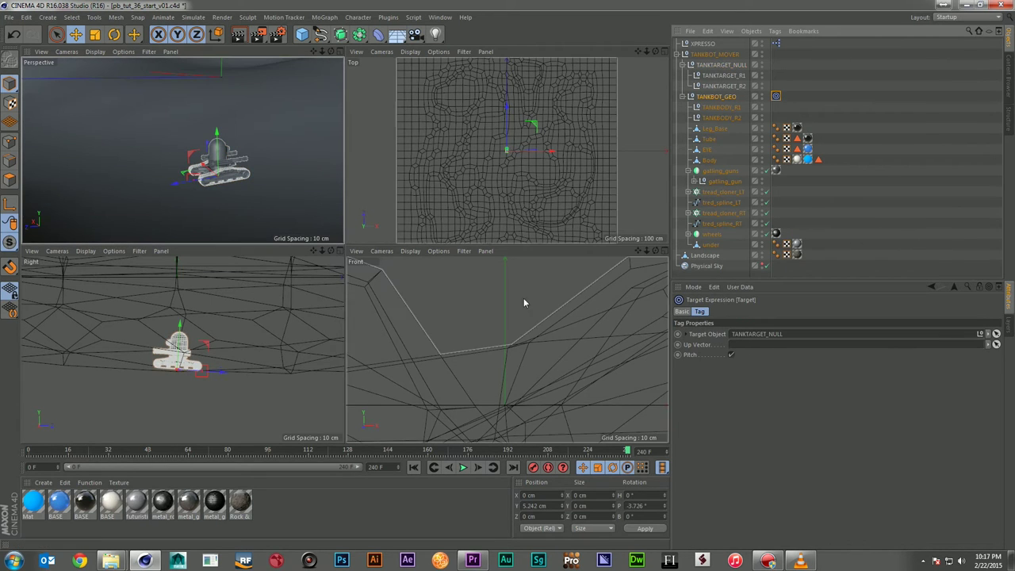
- Test the tilt by sliding TANKBOT_MOVER along Z over the landscape to about -275 cm
click(714, 54)
drag(172, 180, 183, 150)
drag(321, 52, 182, 150)
drag(322, 52, 388, 70)
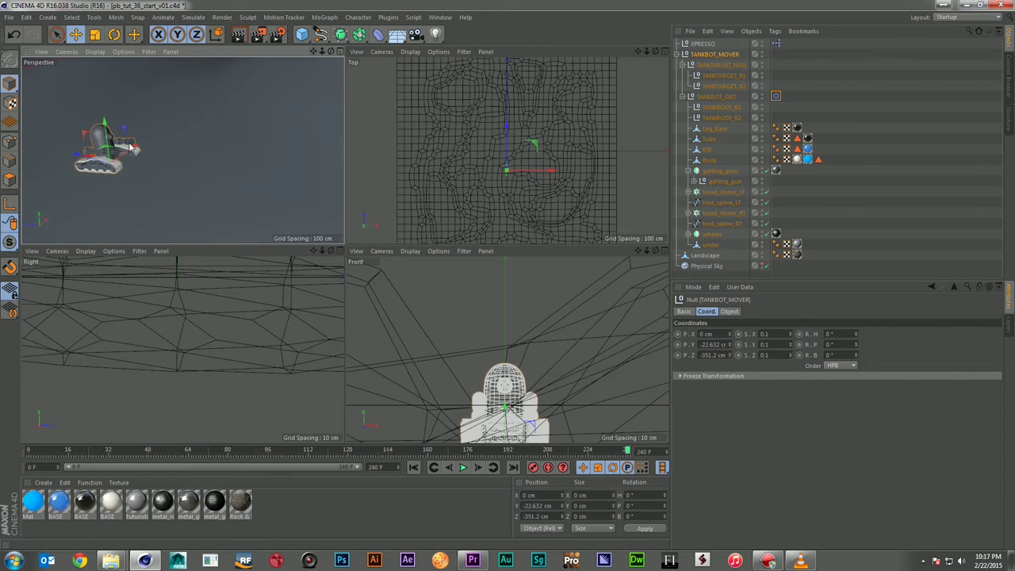
drag(81, 157, 36, 154)
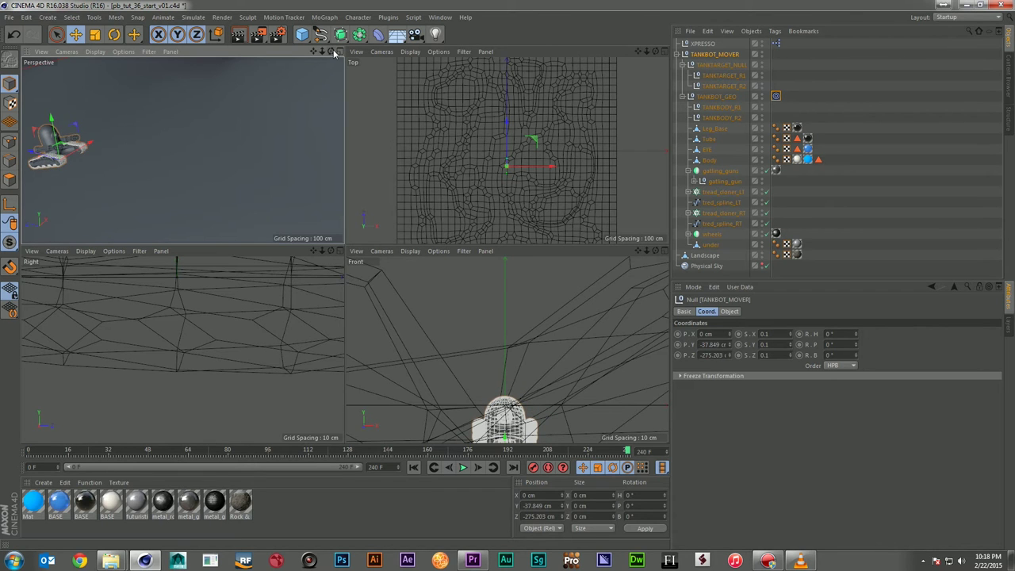
- Slide TANKBOT_MOVER further back along Z to about -527 cm to test the tilt higher up the terrain
alt+right_drag(183, 149, 95, 150)
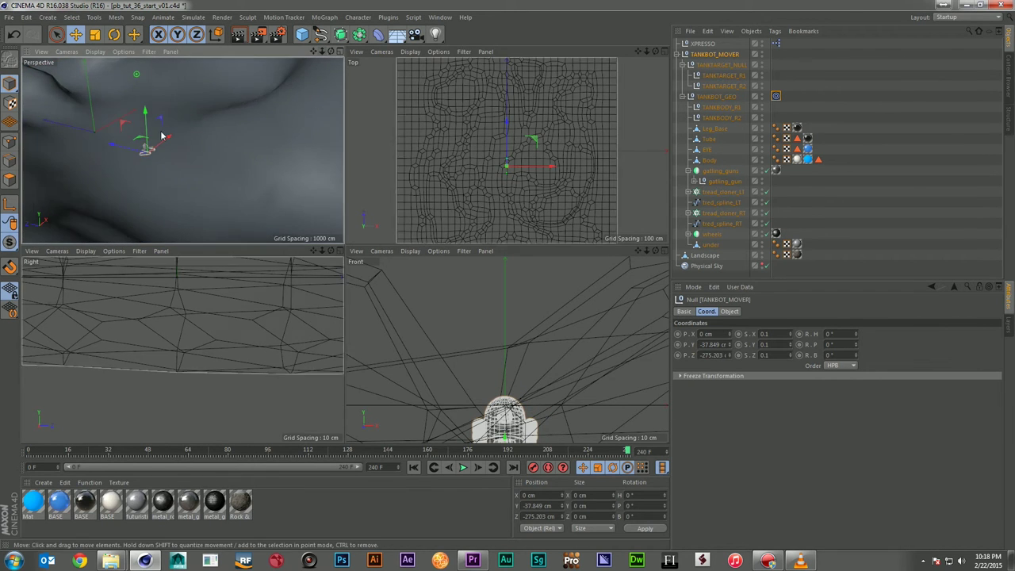
drag(112, 145, 191, 158)
drag(322, 51, 405, 51)
drag(313, 52, 361, 57)
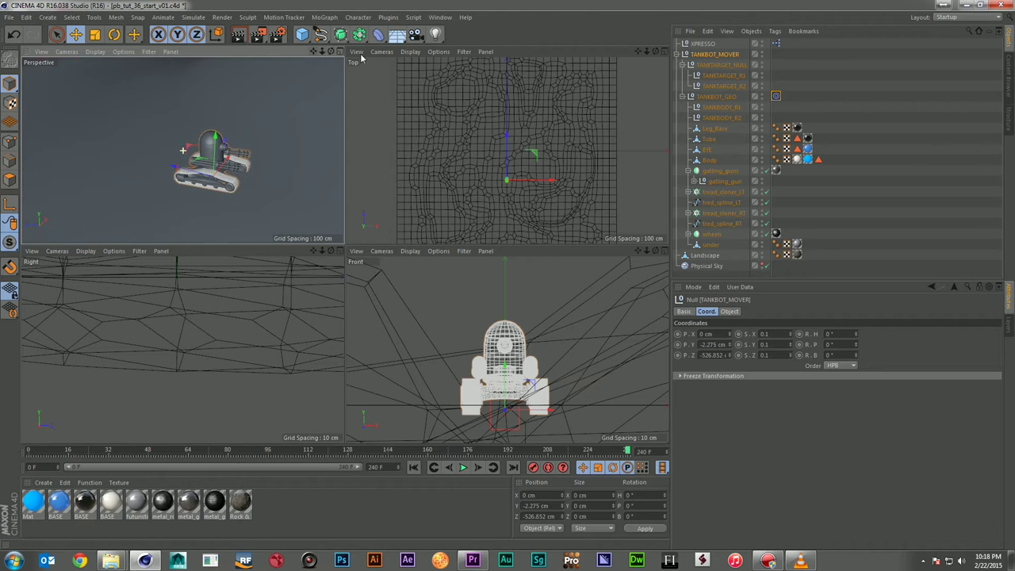
drag(86, 176, 88, 175)
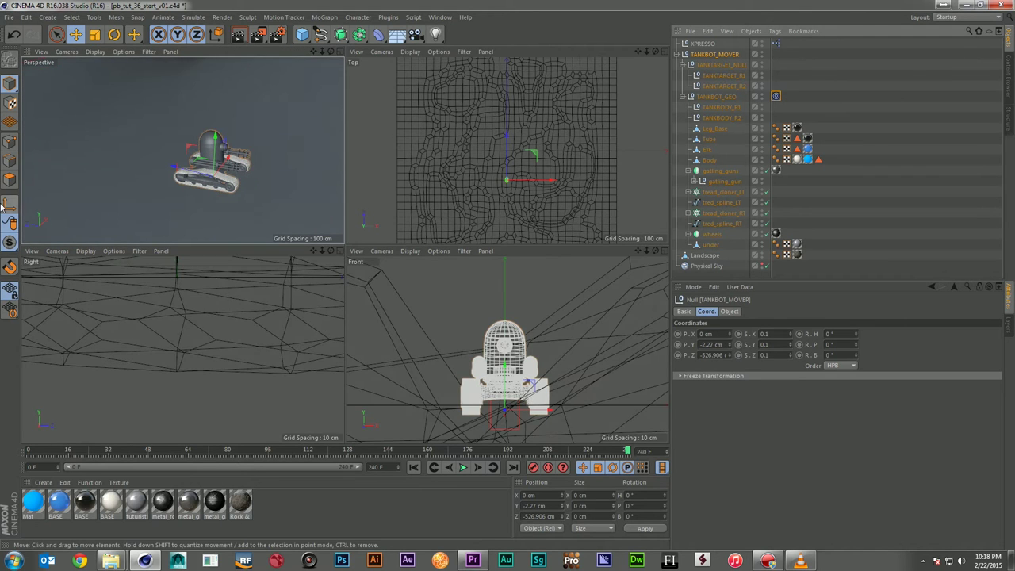
- Collapse the TANKBOT_GEO and TANKTARGET_NULL hierarchies, and reset TANKBOT_MOVER's Z position to 0 cm
click(688, 97)
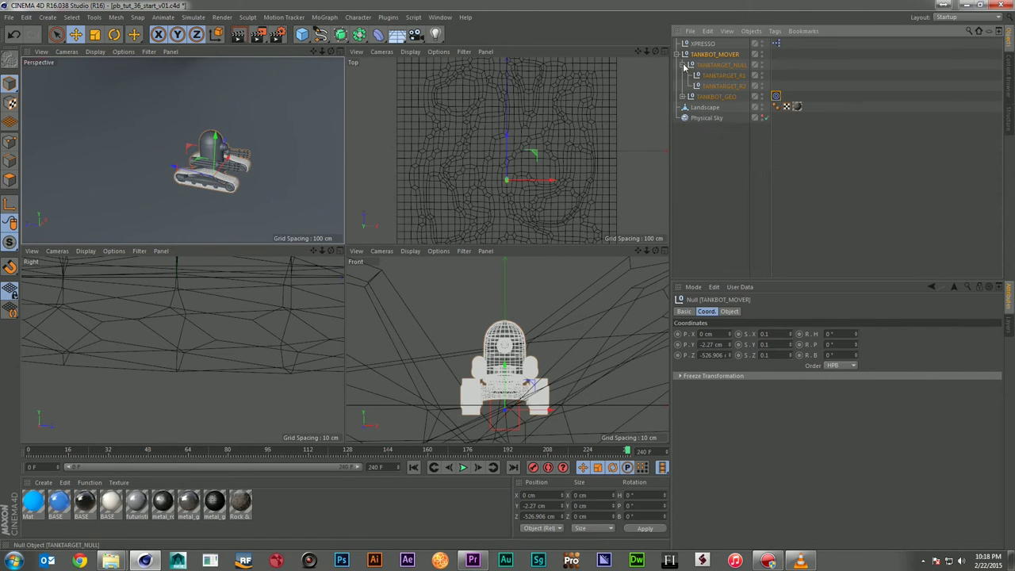
click(684, 64)
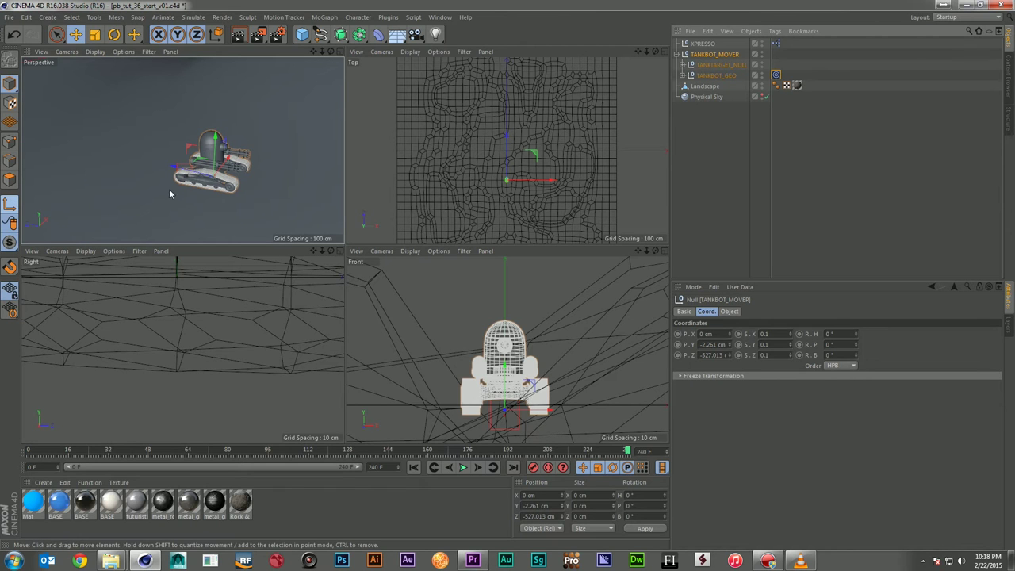
mouse_move(214, 141)
mouse_down()
mouse_move(213, 154)
mouse_move(215, 129)
mouse_move(215, 143)
mouse_up()
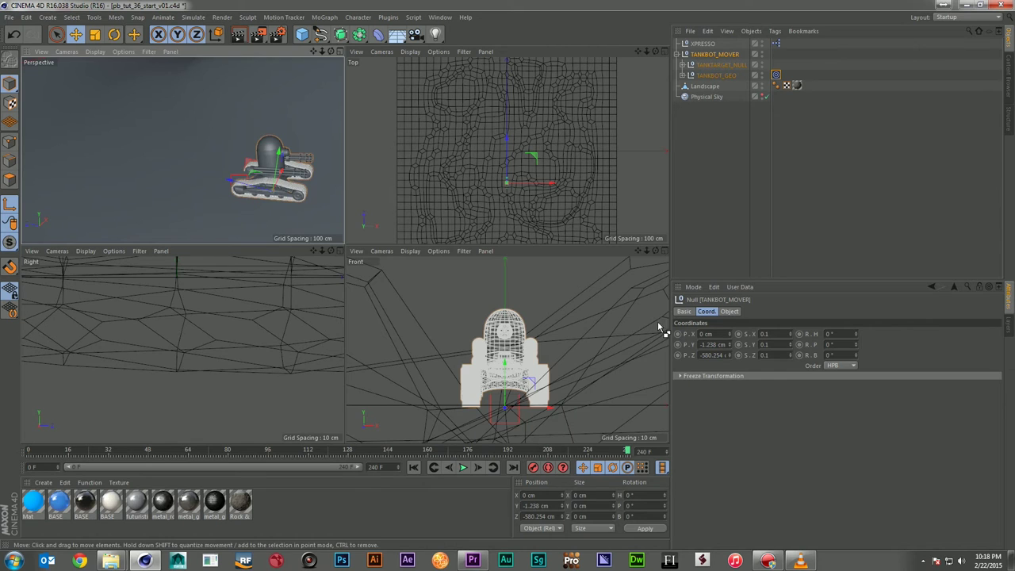
key(ctrl+z)
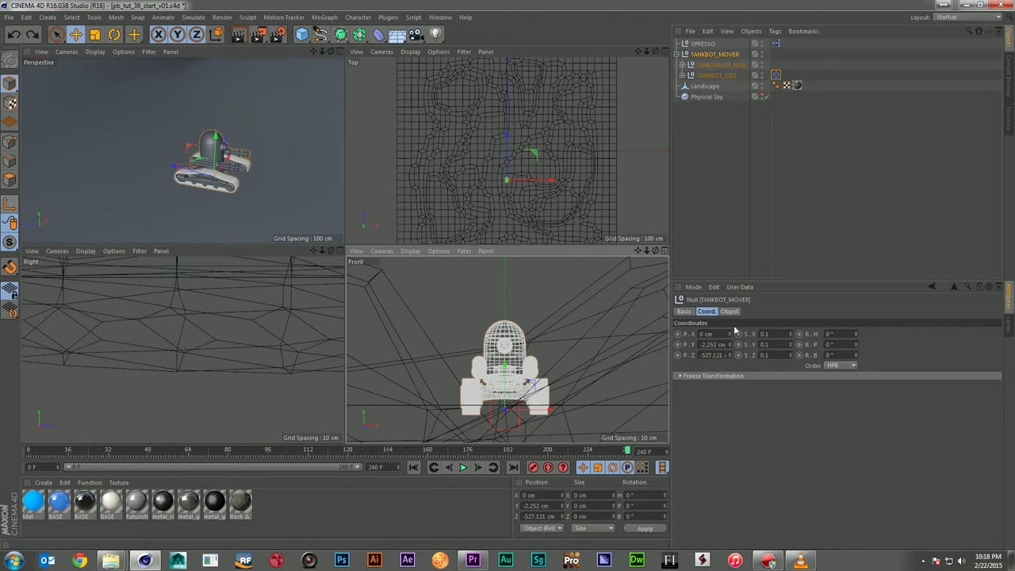
click(708, 356)
text(0)
key(Return)
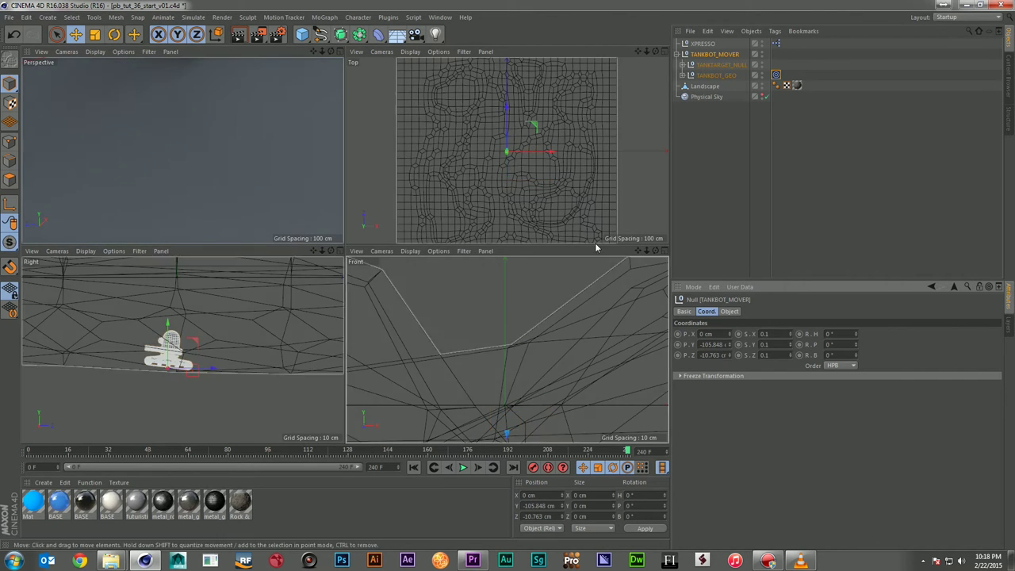
- Move TANKBOT_MOVER along X to about 367 cm, and shift TANKTARGET_NULL along Z to about -291 cm
drag(313, 51, 307, 12)
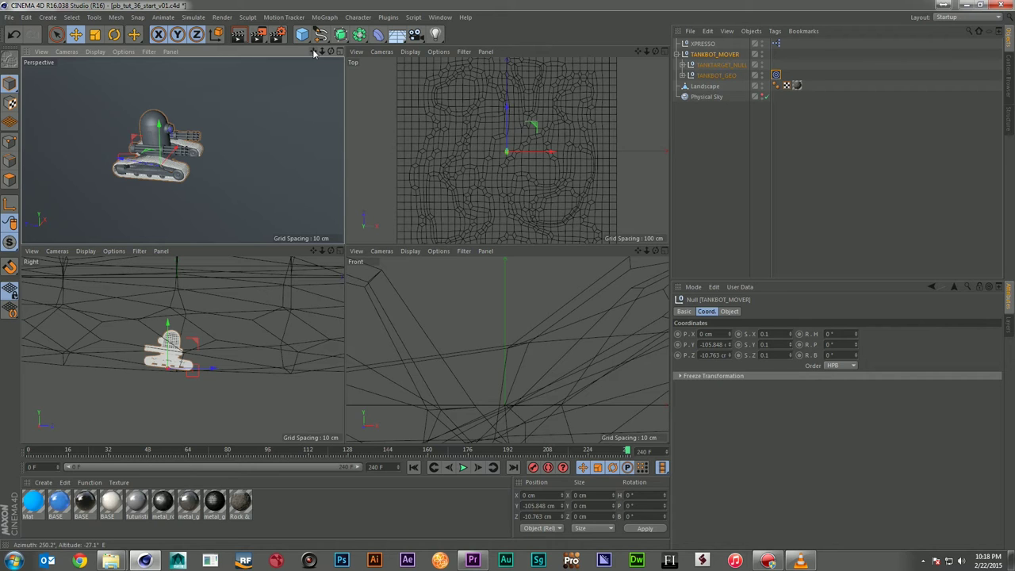
mouse_move(335, 53)
mouse_down()
mouse_move(305, 51)
mouse_move(333, 52)
mouse_up()
drag(191, 173, 169, 200)
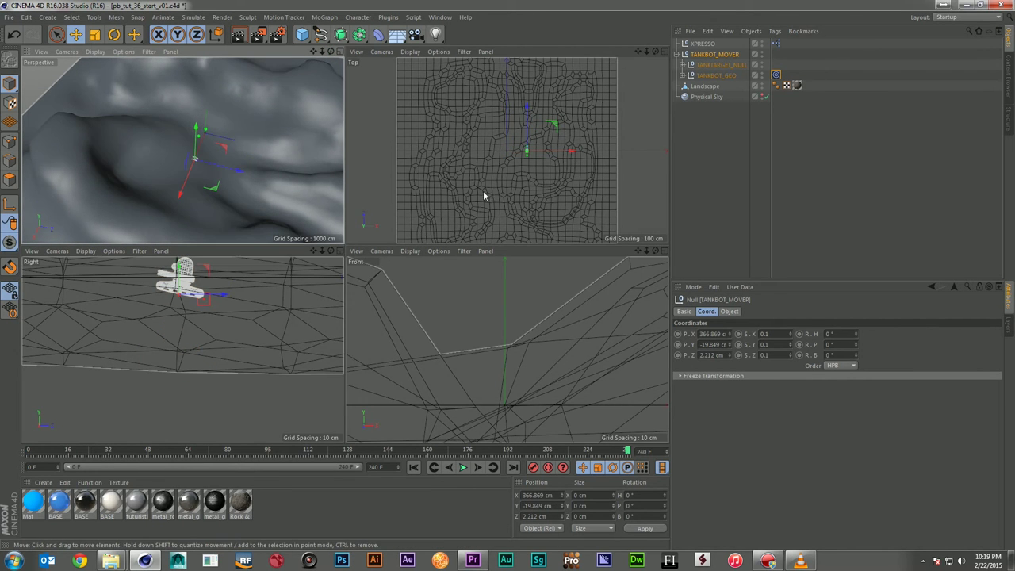
click(715, 66)
drag(248, 303, 199, 314)
- Keyframe TANKBOT_MOVER's X, Y and Z position at frame 0
click(725, 54)
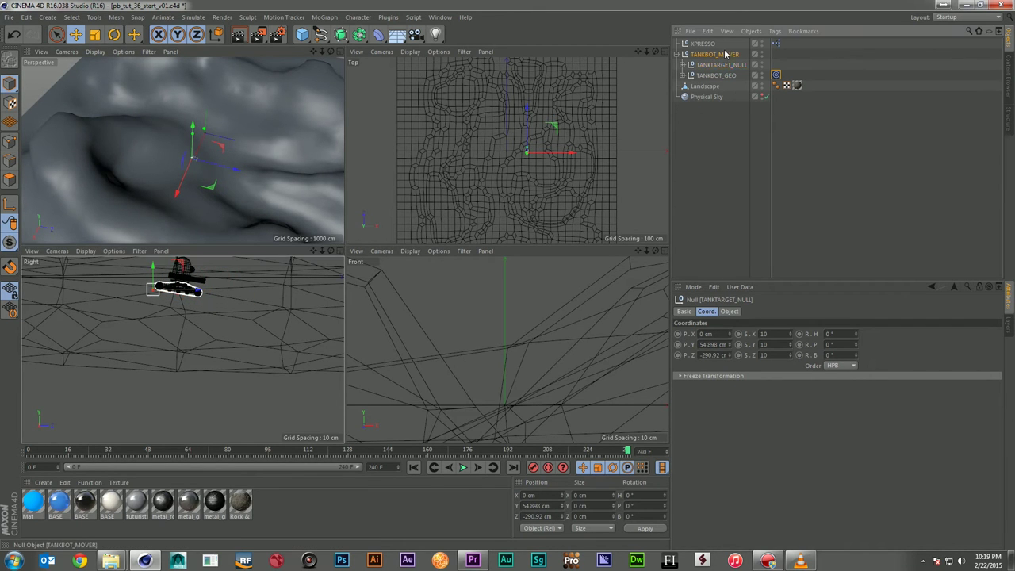
click(687, 336)
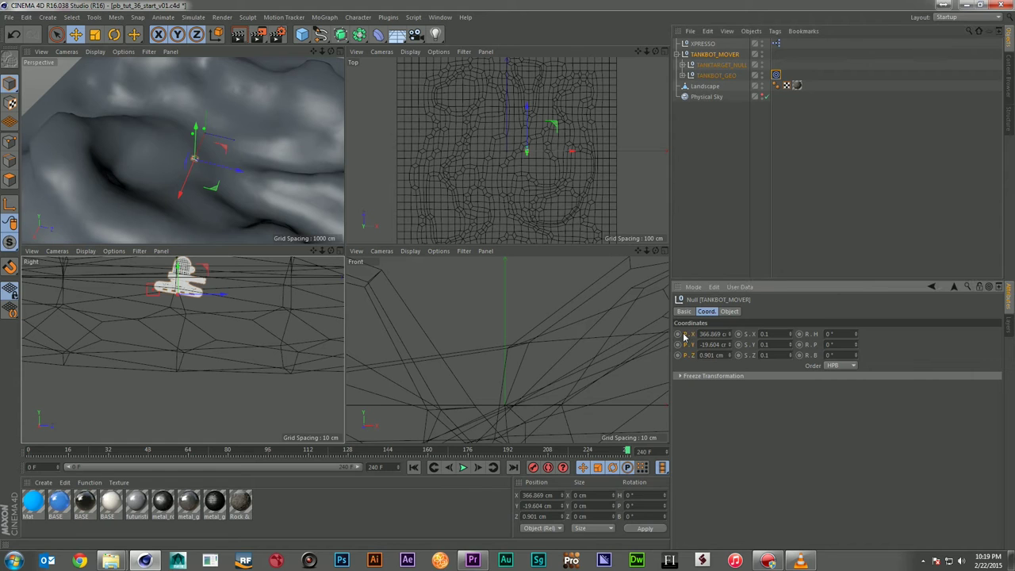
click(681, 340)
click(414, 468)
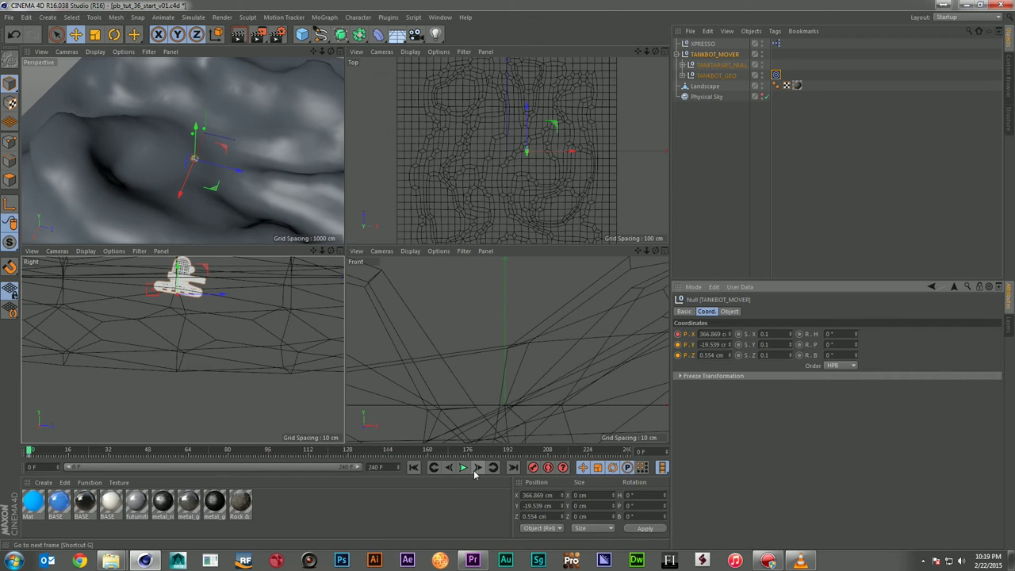
- At frame 240, move TANKBOT_MOVER along Z to about 1216 cm and keyframe its position
drag(237, 170, 327, 190)
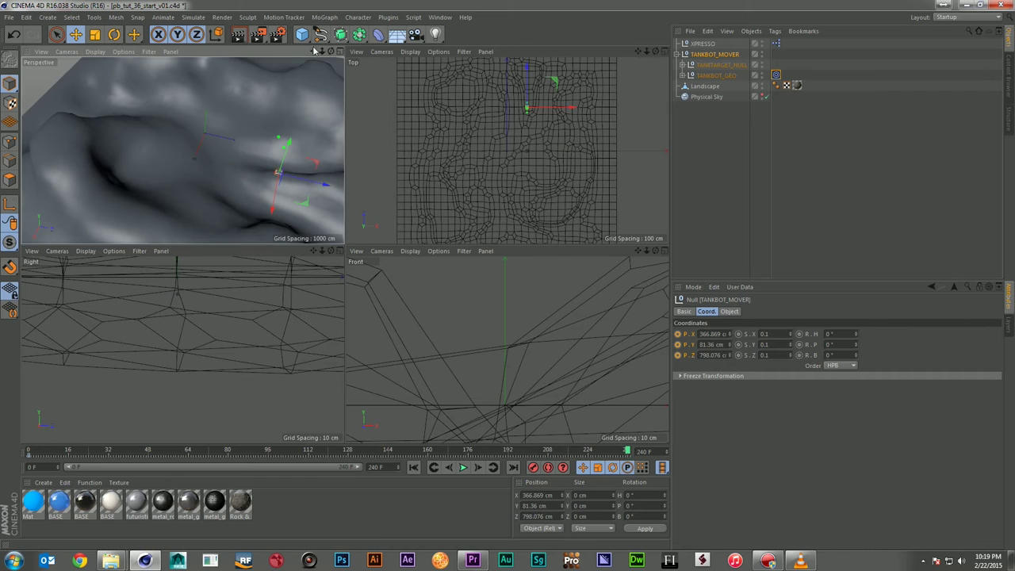
click(320, 34)
drag(314, 51, 228, 45)
alt+drag(182, 149, 224, 190)
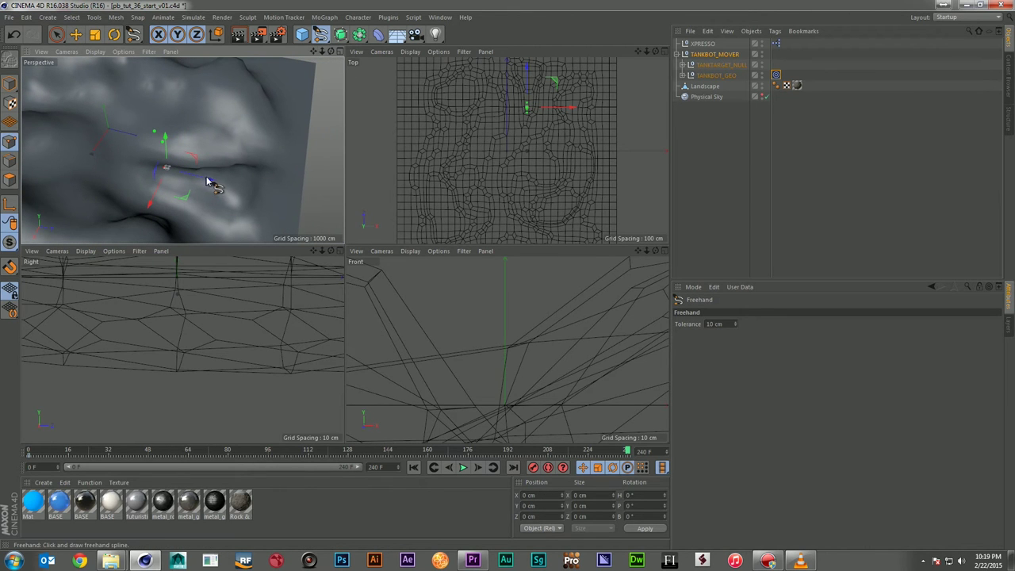
click(11, 84)
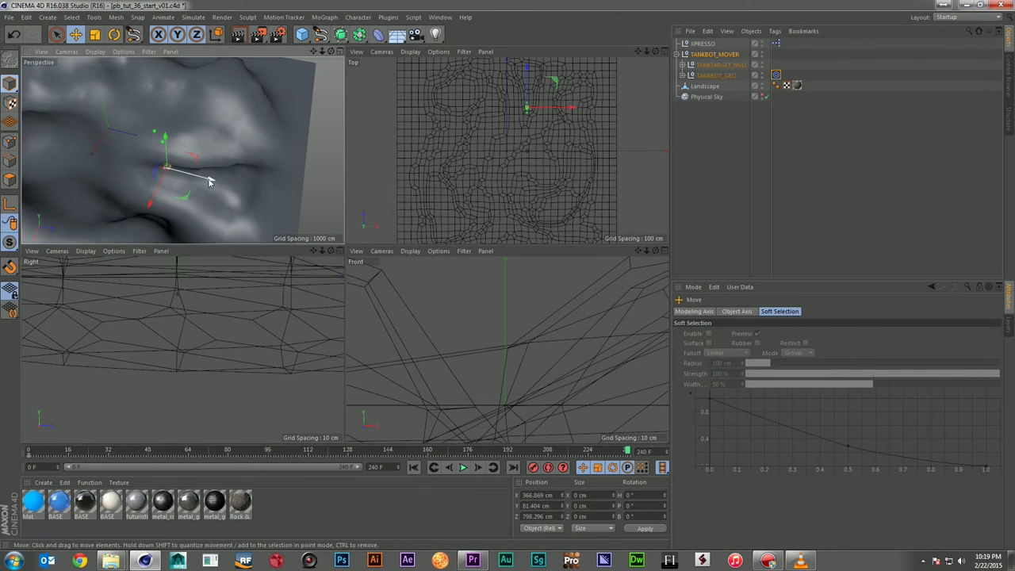
drag(226, 186, 263, 196)
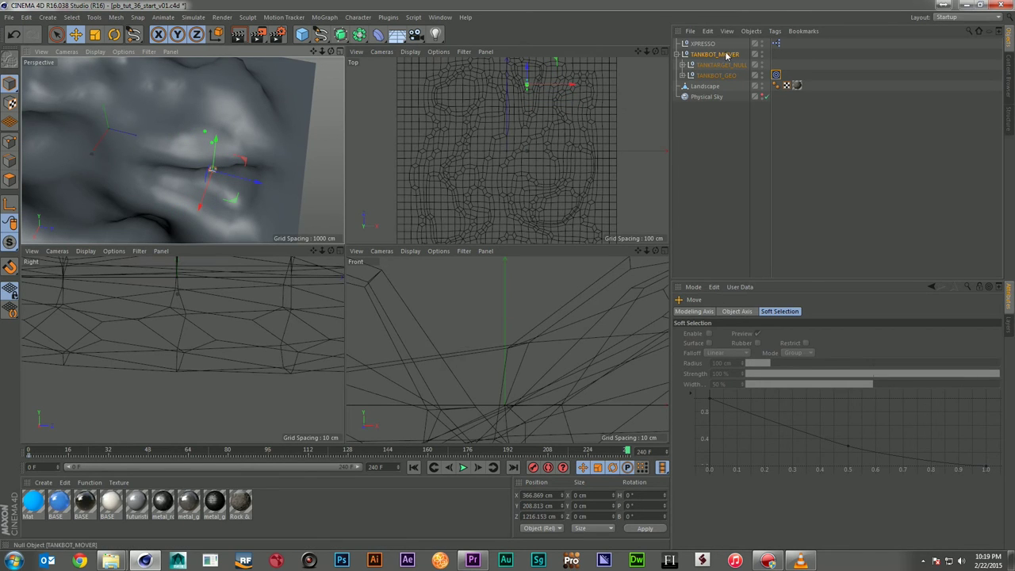
click(727, 54)
ctrl+click(678, 333)
- Push TANKBOT_MOVER further along Z to about 1433 cm and keyframe its position again at frame 240
drag(321, 51, 373, 51)
alt+drag(183, 149, 195, 150)
drag(322, 51, 443, 56)
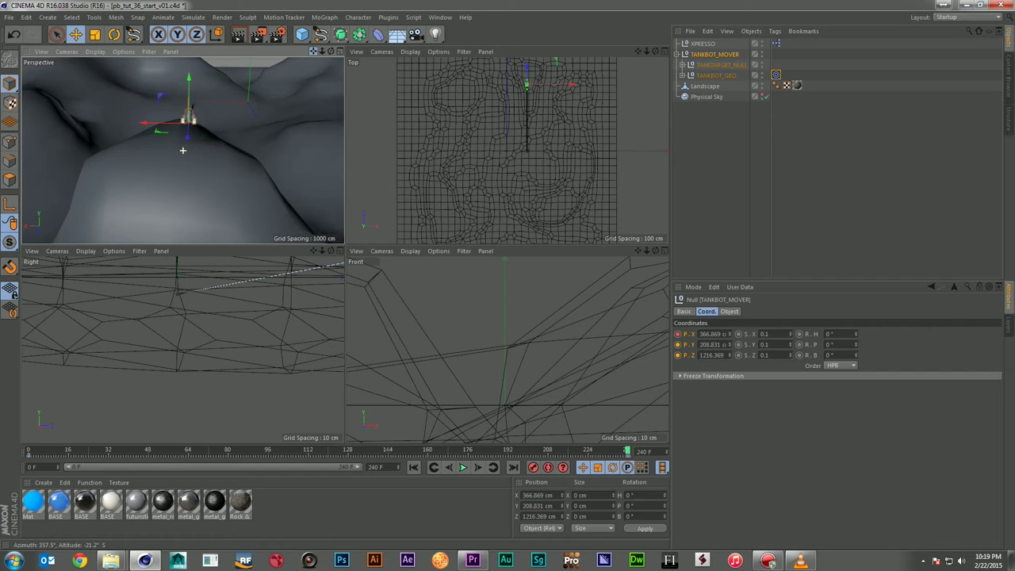
drag(190, 136, 172, 164)
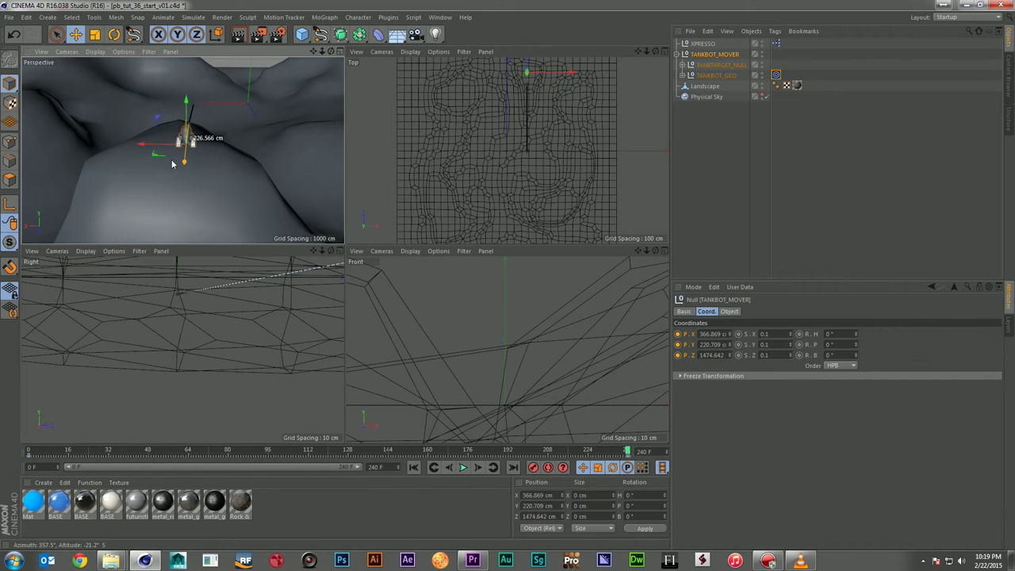
ctrl+click(678, 335)
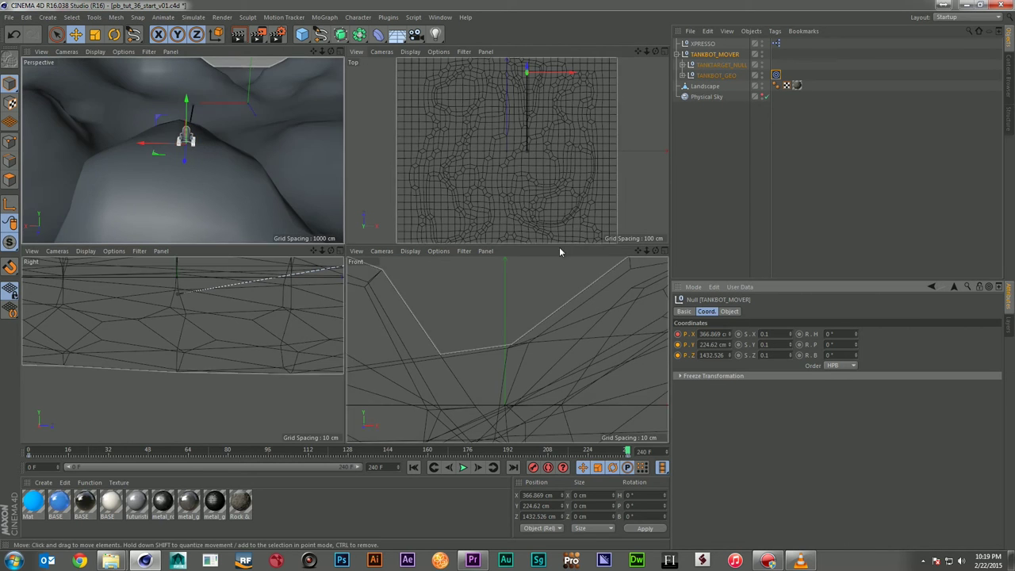
- Review the tank's travel by scrubbing from frame 0 to 240, including in an enlarged Perspective view
alt+drag(158, 151, 181, 150)
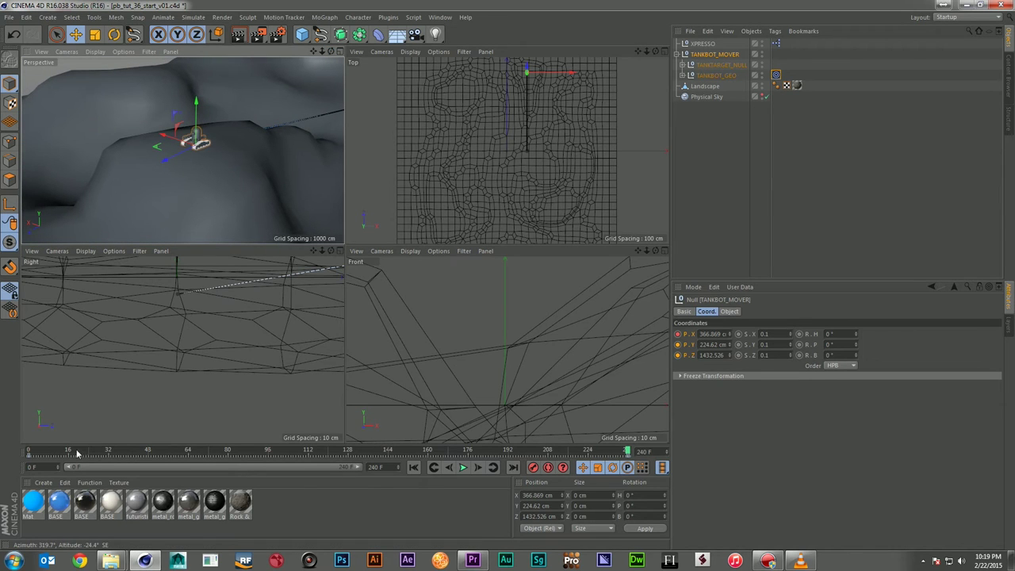
click(32, 450)
drag(13, 454, 232, 460)
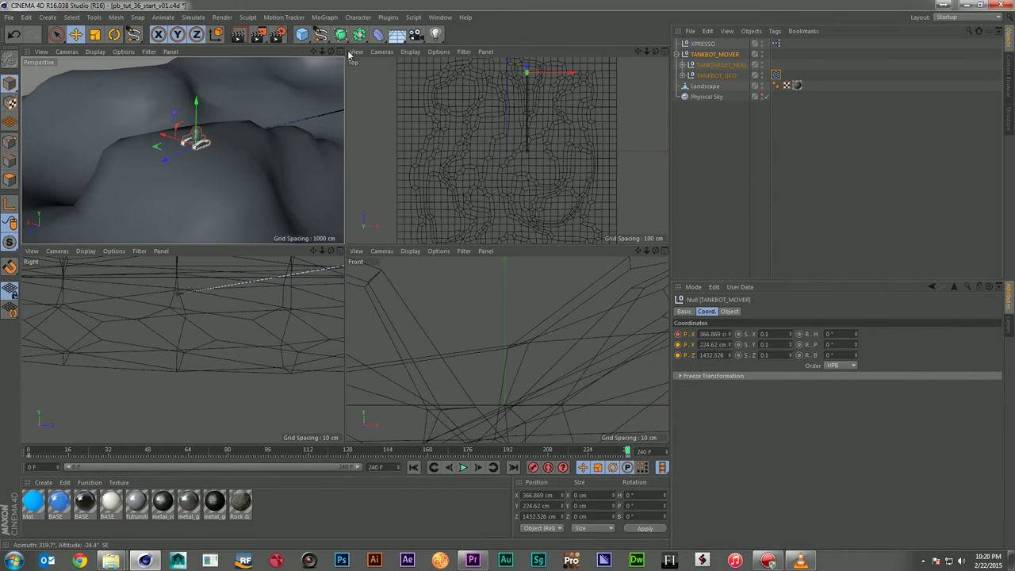
drag(330, 51, 330, 55)
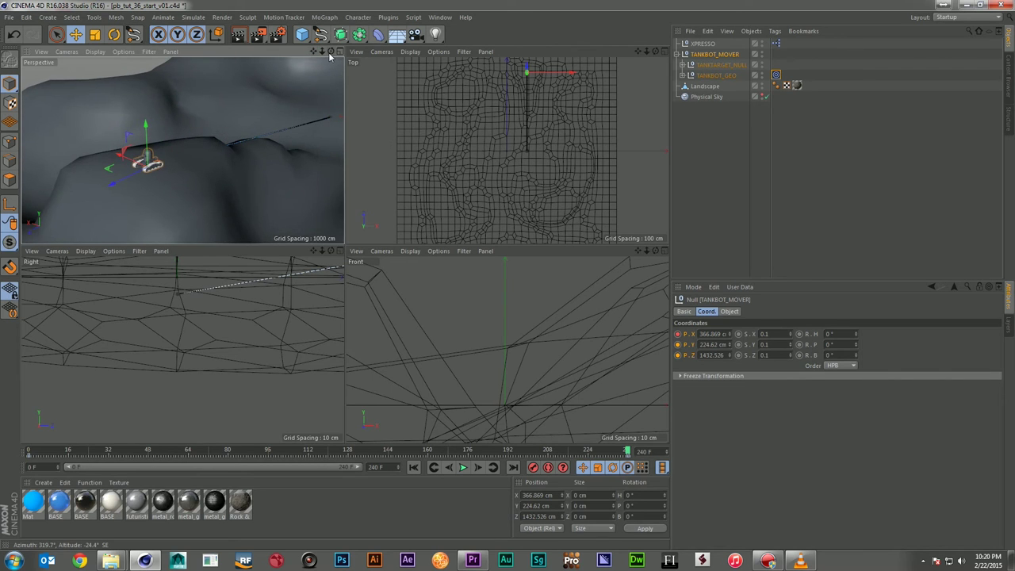
click(340, 51)
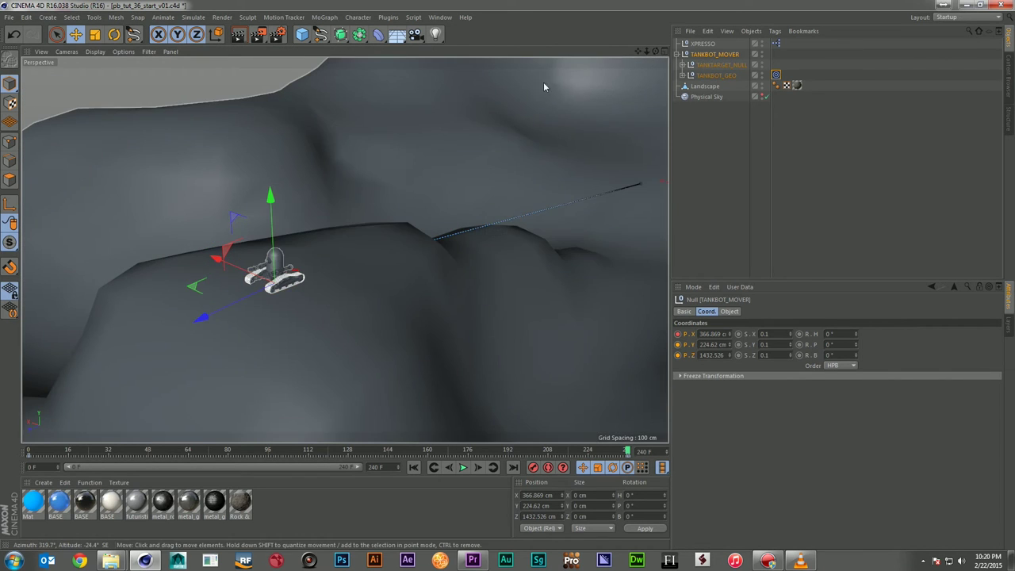
click(32, 450)
drag(29, 449, 631, 476)
drag(646, 51, 961, 2)
mouse_move(626, 451)
mouse_down()
mouse_move(570, 453)
mouse_move(632, 464)
mouse_up()
- Bring back the XPresso Editor, expand TANKBOT_GEO and select tread_cloner_RT
drag(1014, 125, 233, 109)
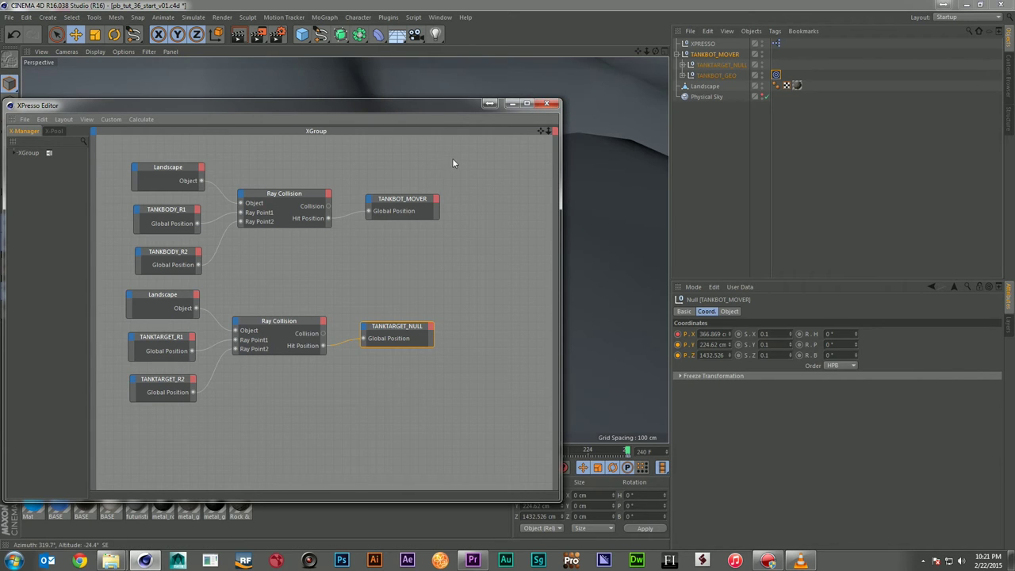
drag(438, 110, 478, 107)
click(682, 75)
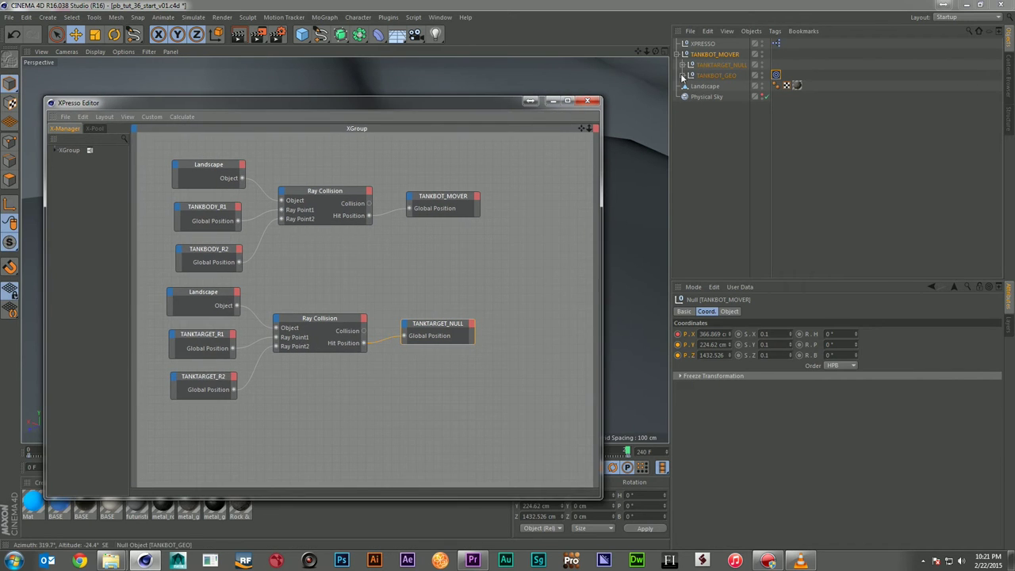
click(720, 171)
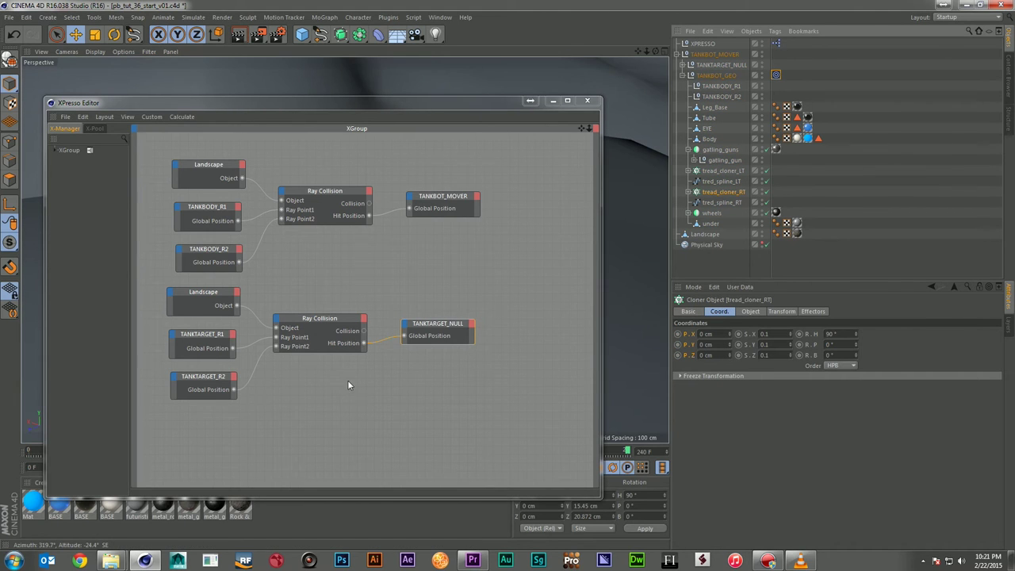
- Add a TANKBOT_MOVER node below the target nodes in the XGroup and give it a Global Position Z output
drag(422, 287, 215, 431)
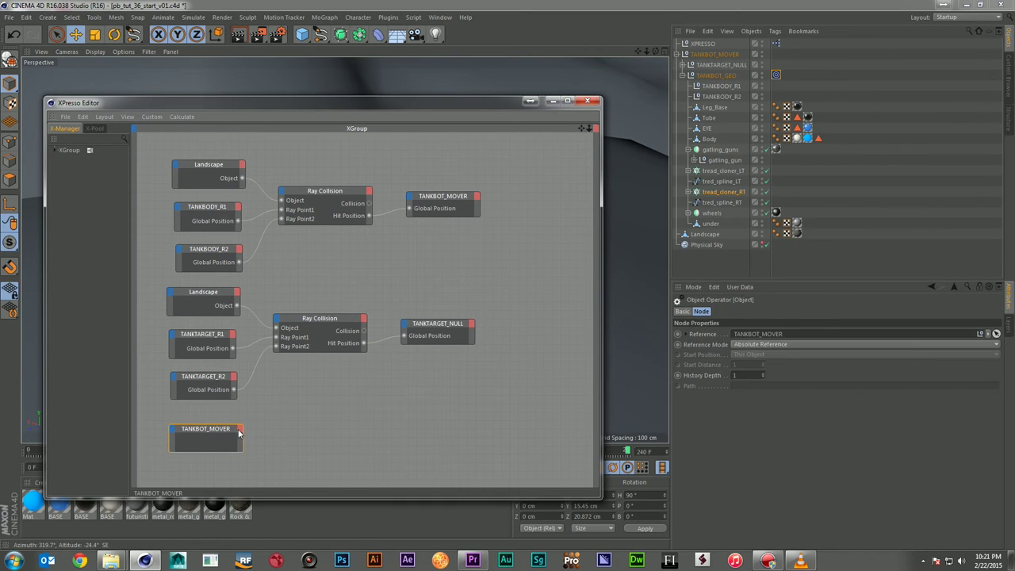
click(238, 429)
mouse_move(306, 416)
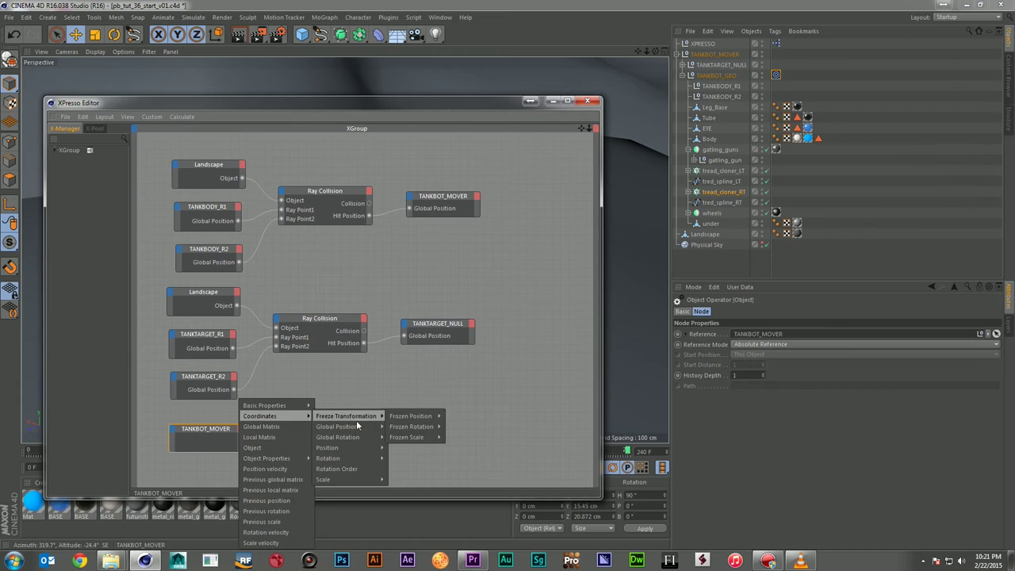
mouse_move(360, 426)
click(420, 457)
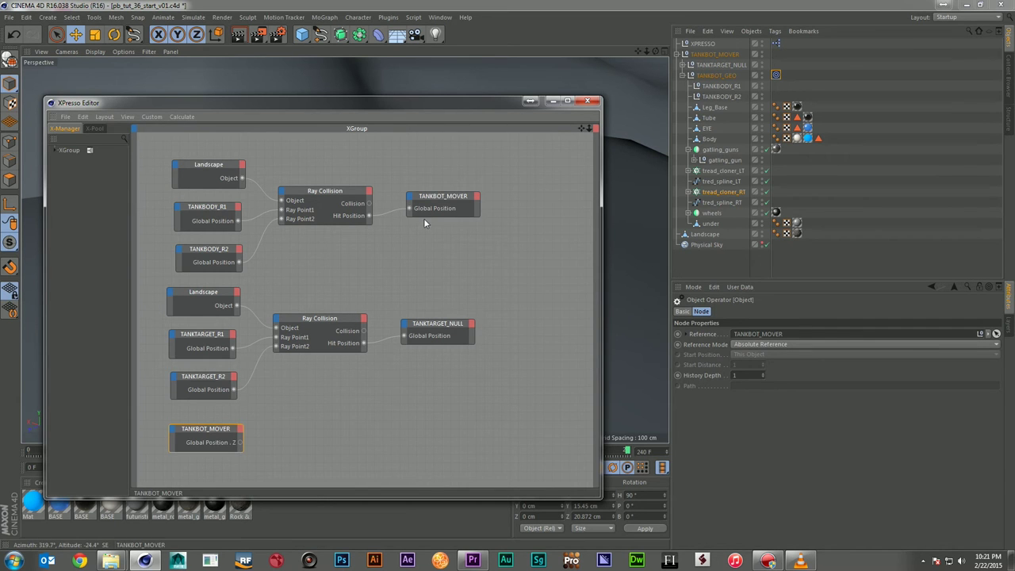
- Select TANKBOT_MOVER and examine its Z axis direction and position in the Perspective view with the XPresso Editor moved aside
drag(80, 102, 976, 157)
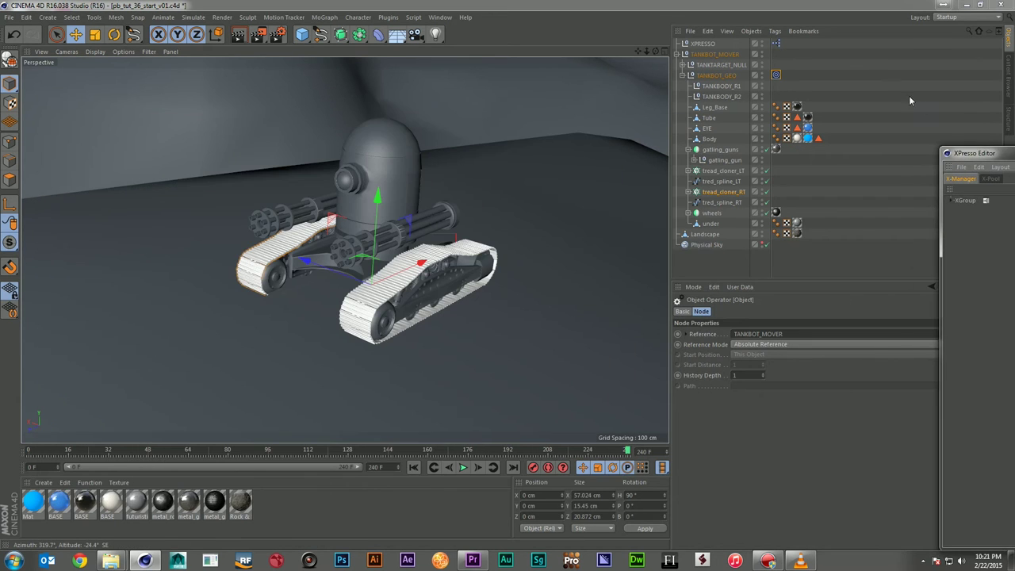
click(714, 53)
drag(315, 319, 299, 341)
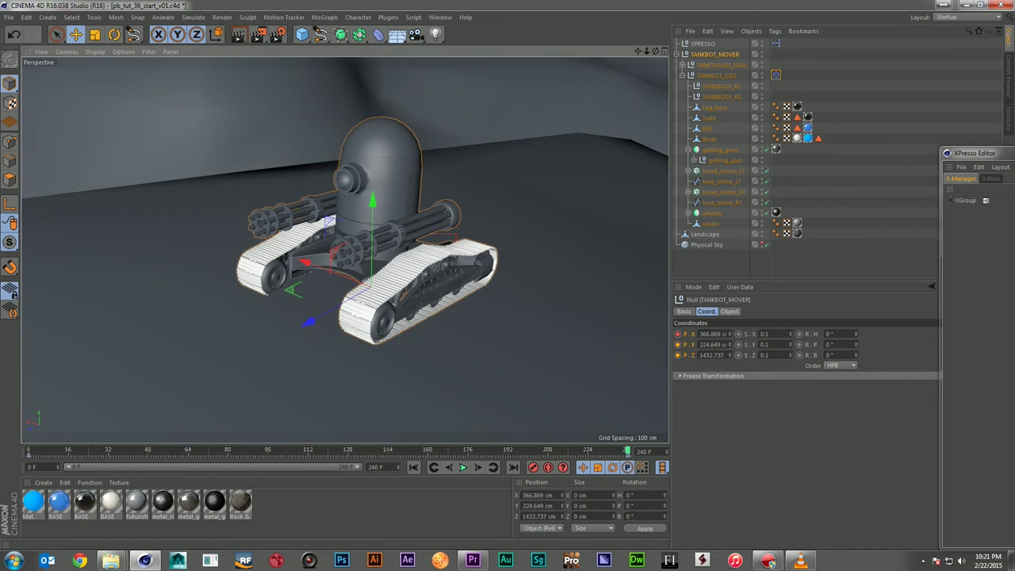
drag(1011, 152, 388, 106)
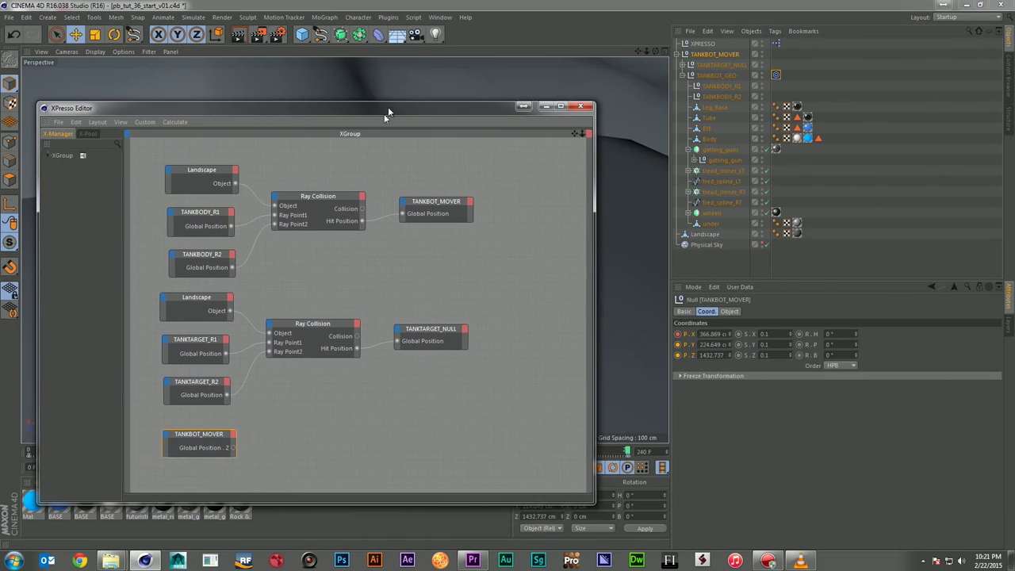
- Add tread_cloner_LT and tread_cloner_RT as nodes in the XGroup, across from the TANKBOT_MOVER Global Position Z node
mouse_move(209, 440)
mouse_down()
mouse_move(199, 440)
mouse_move(208, 442)
mouse_up()
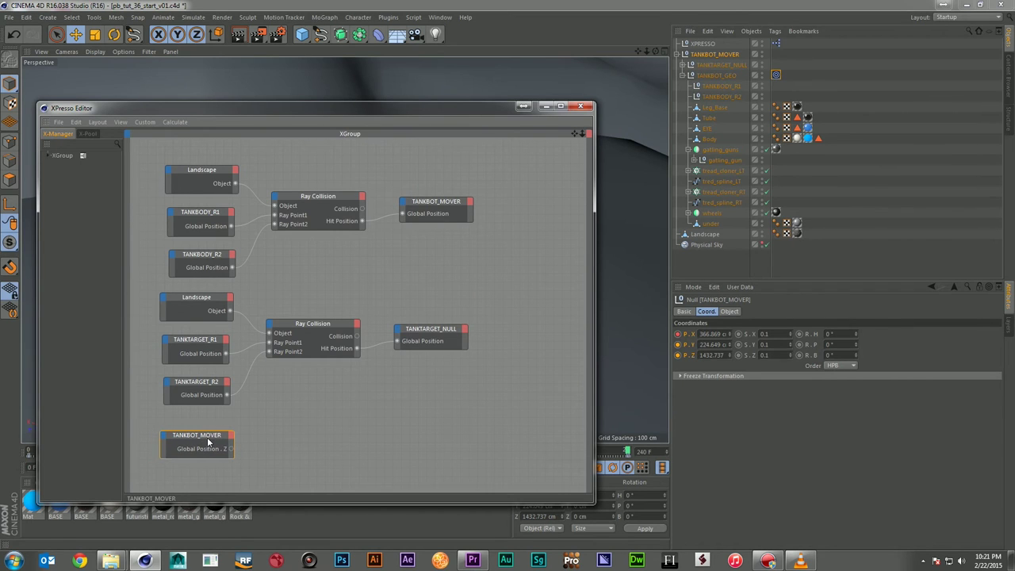
drag(720, 170, 413, 403)
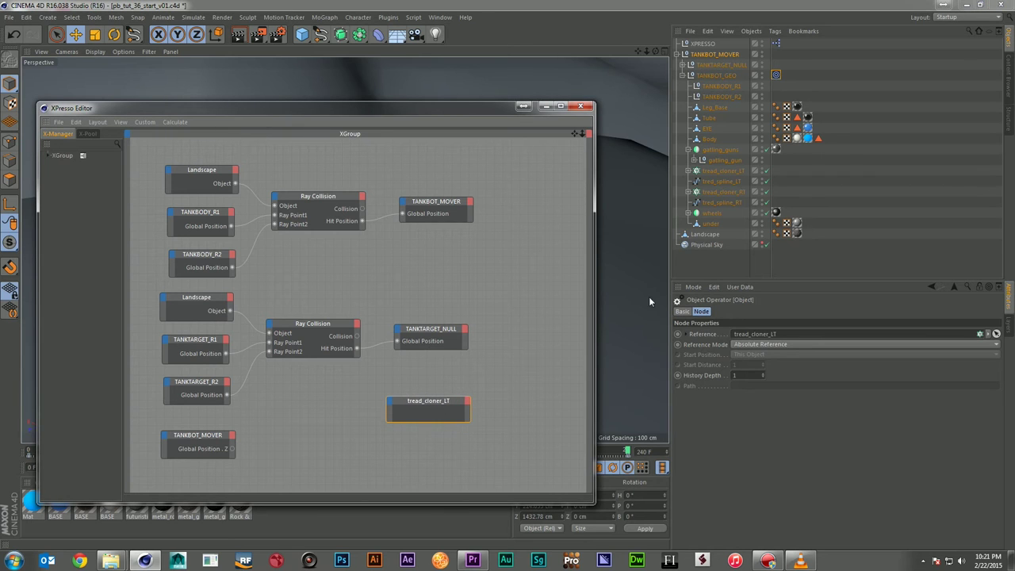
drag(722, 192, 422, 450)
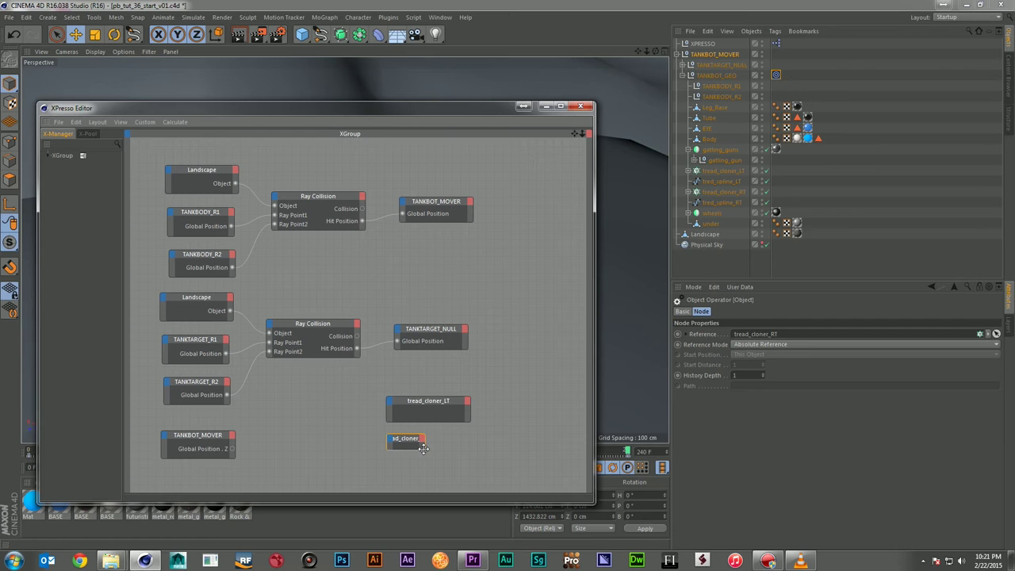
- Give both tread cloner nodes an Offset input and wire TANKBOT_MOVER's Global Position Z output to each
click(389, 403)
mouse_move(429, 480)
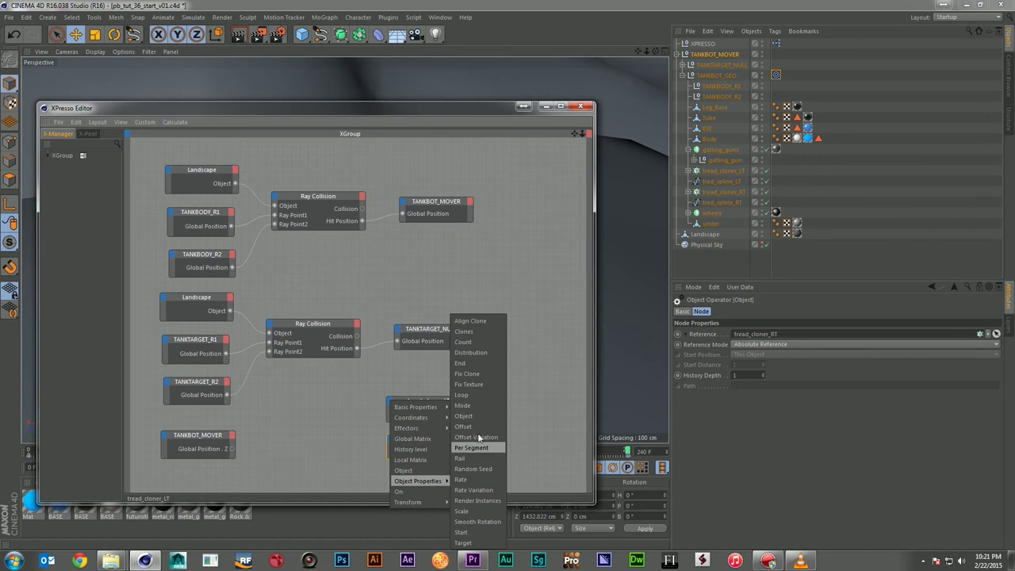
click(463, 427)
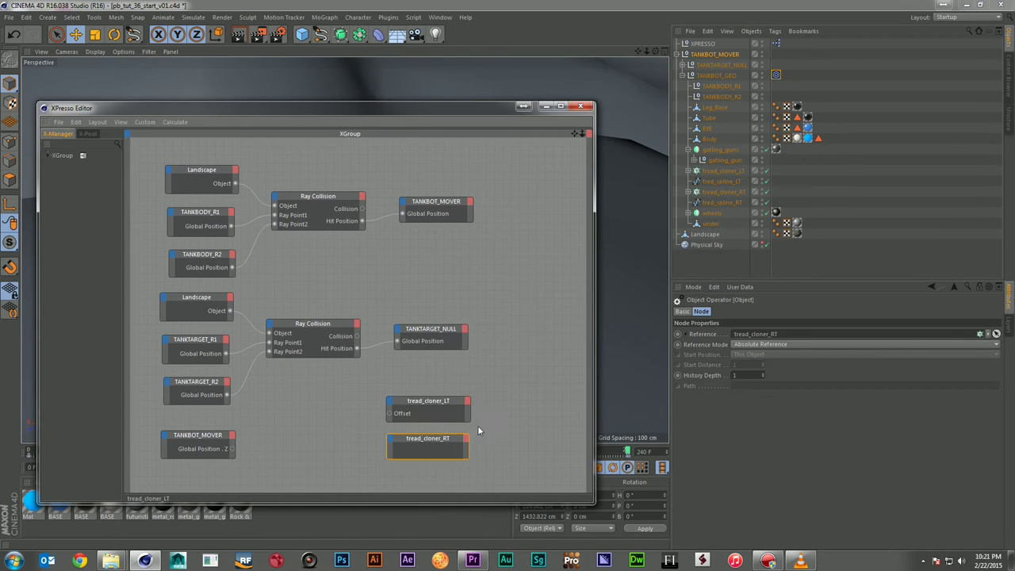
click(390, 442)
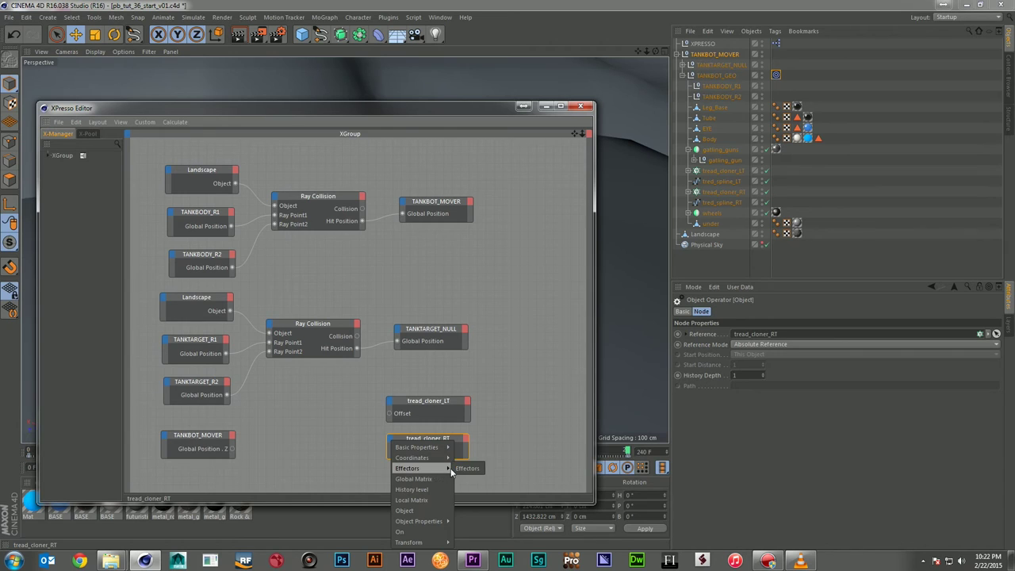
mouse_move(437, 520)
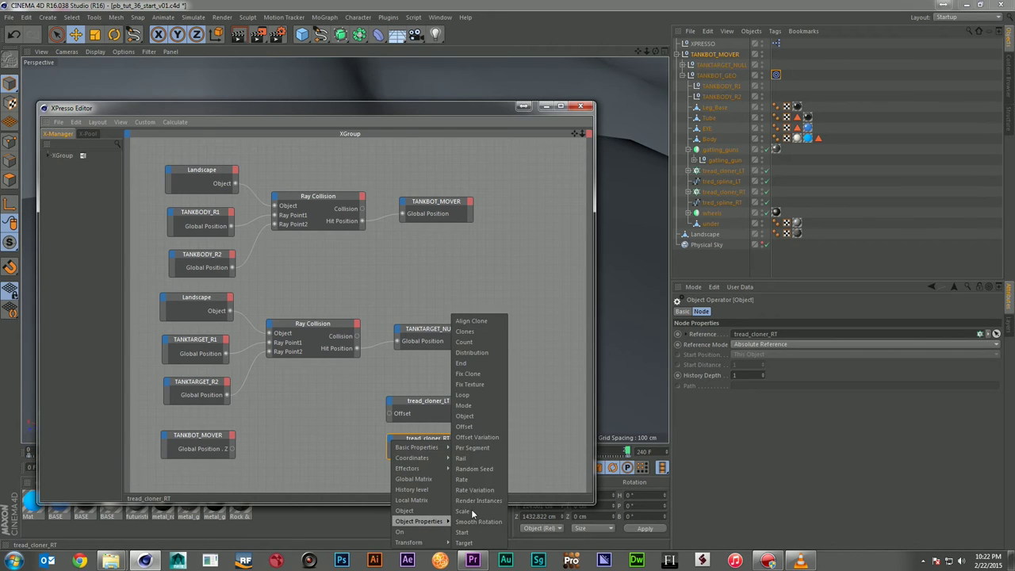
click(466, 427)
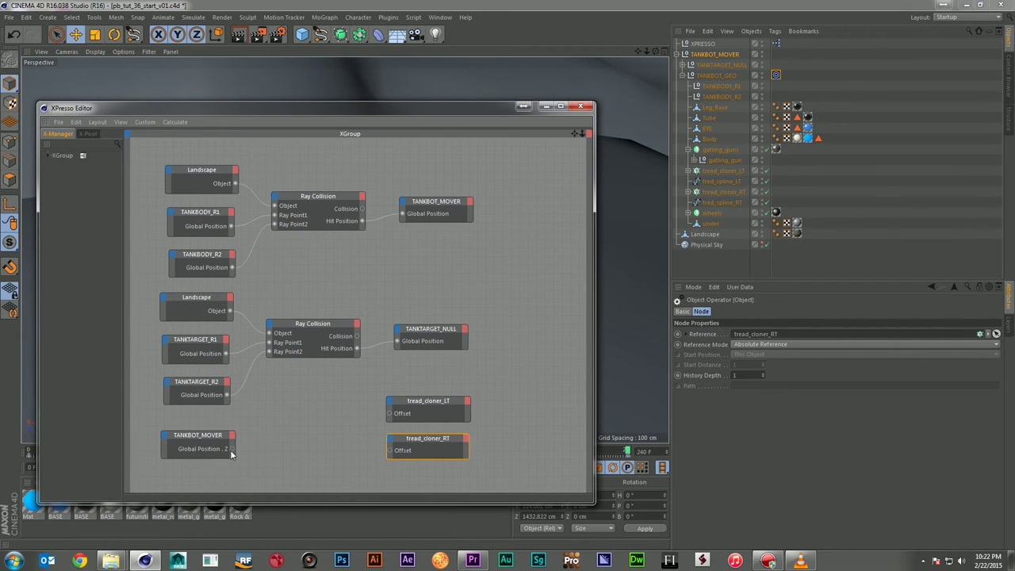
drag(381, 414, 390, 413)
drag(391, 450, 235, 451)
- Move the XPresso Editor aside and scrub the end of the timeline to check how the treads move
drag(343, 114, 1014, 138)
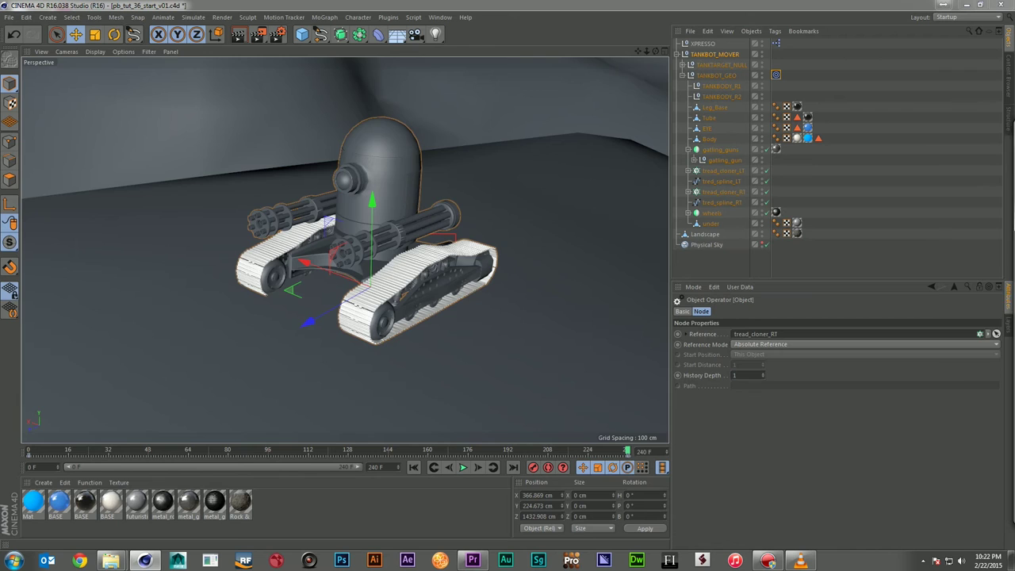
click(623, 451)
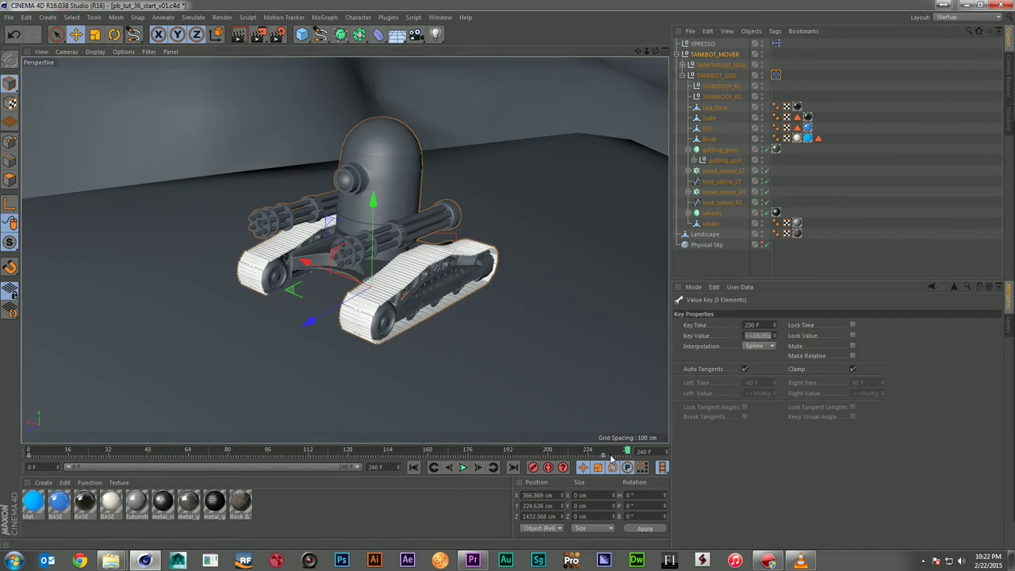
key(ctrl+z)
mouse_move(626, 451)
mouse_down()
mouse_move(562, 459)
mouse_move(636, 457)
mouse_move(555, 461)
mouse_move(630, 466)
mouse_up()
- Bring back the XPresso Editor and place a Math node between TANKBOT_MOVER and the tread cloner nodes
drag(1014, 111, 409, 113)
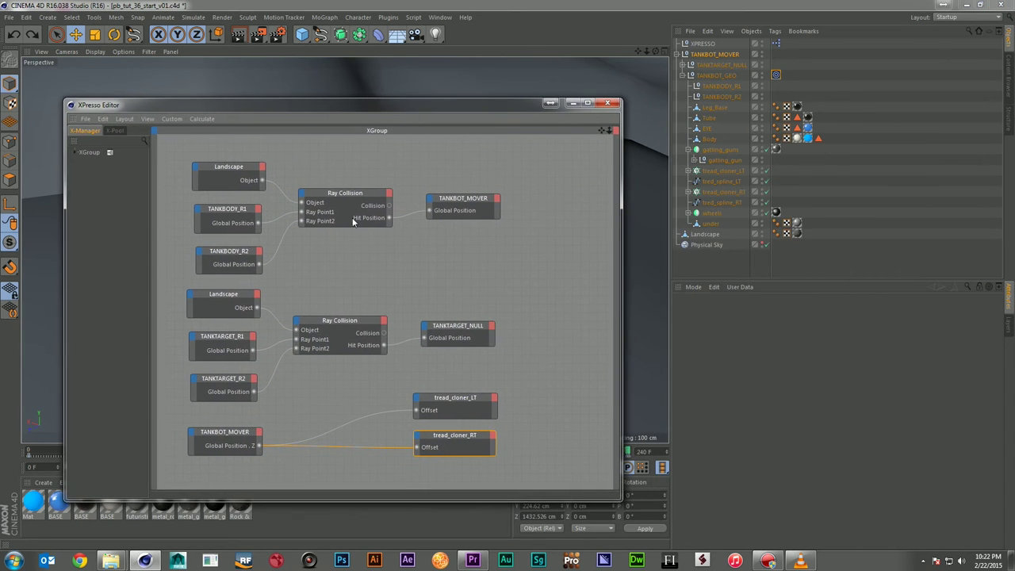
click(324, 400)
right_click(321, 393)
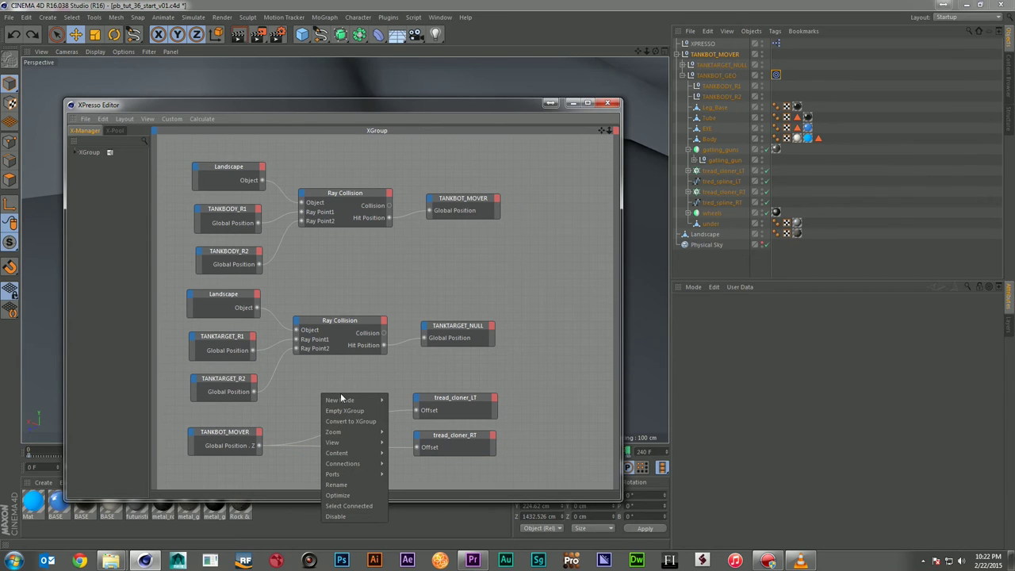
mouse_move(343, 399)
mouse_move(410, 401)
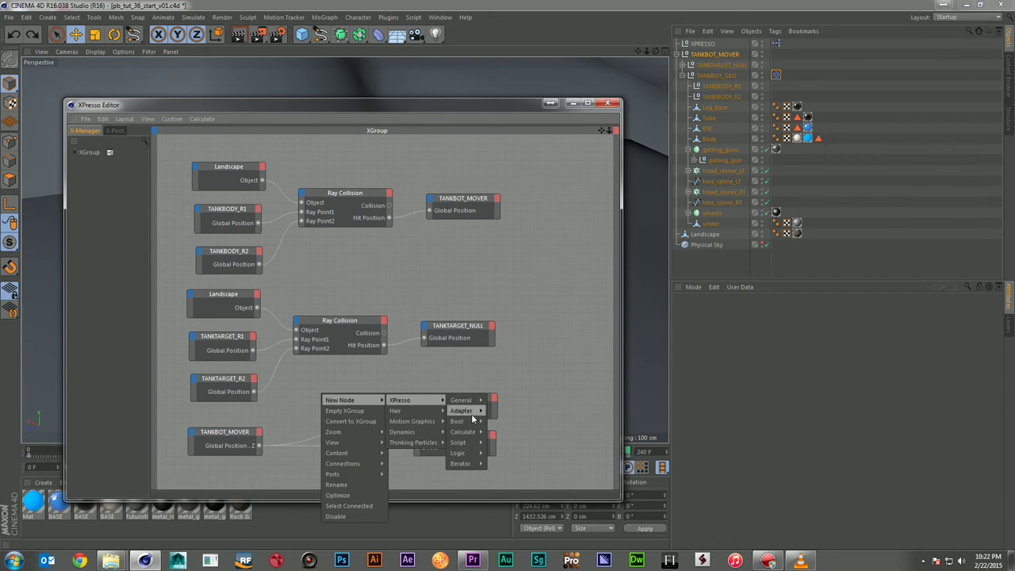
mouse_move(475, 434)
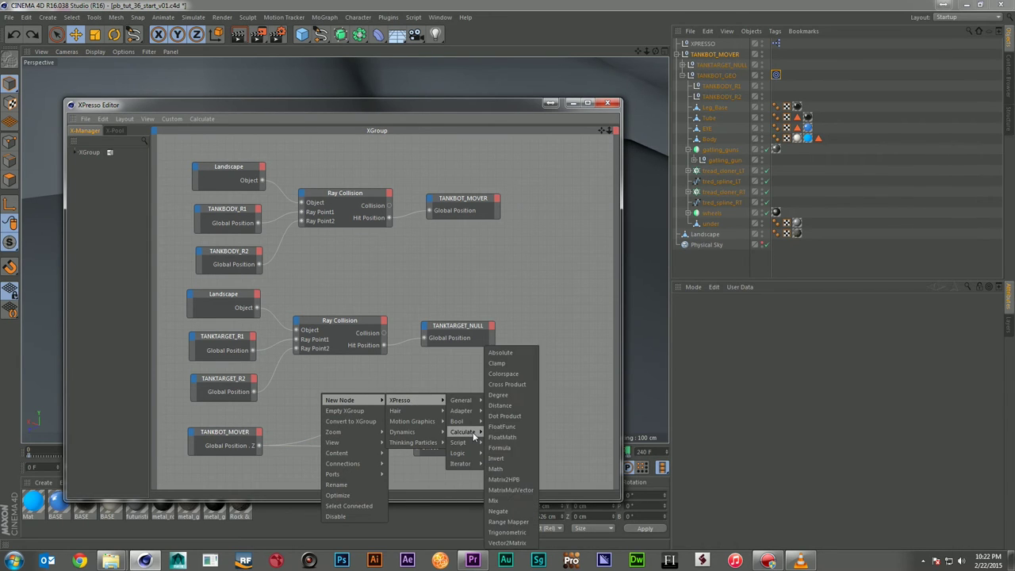
click(497, 469)
drag(315, 388, 350, 415)
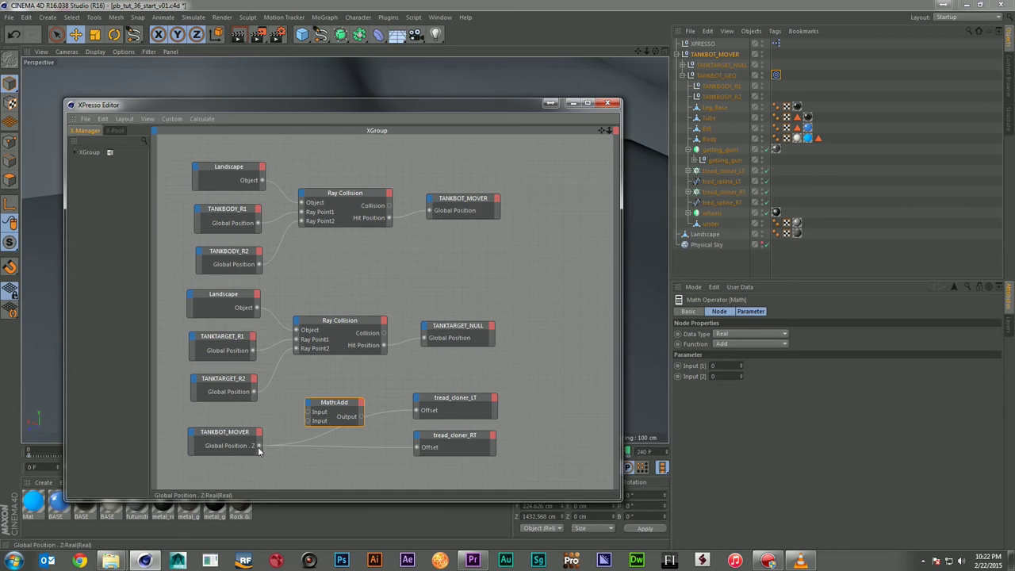
click(766, 333)
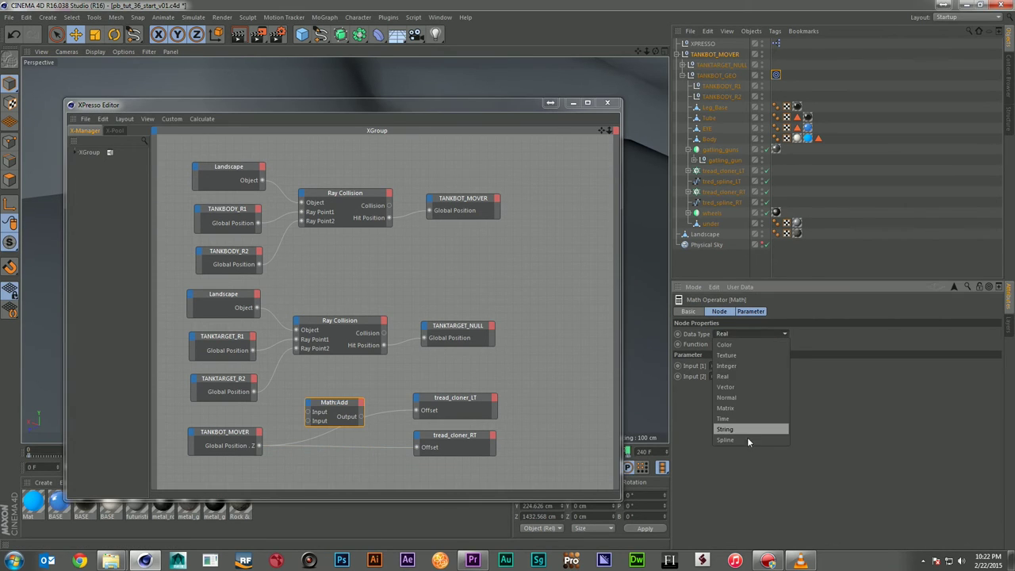
click(747, 463)
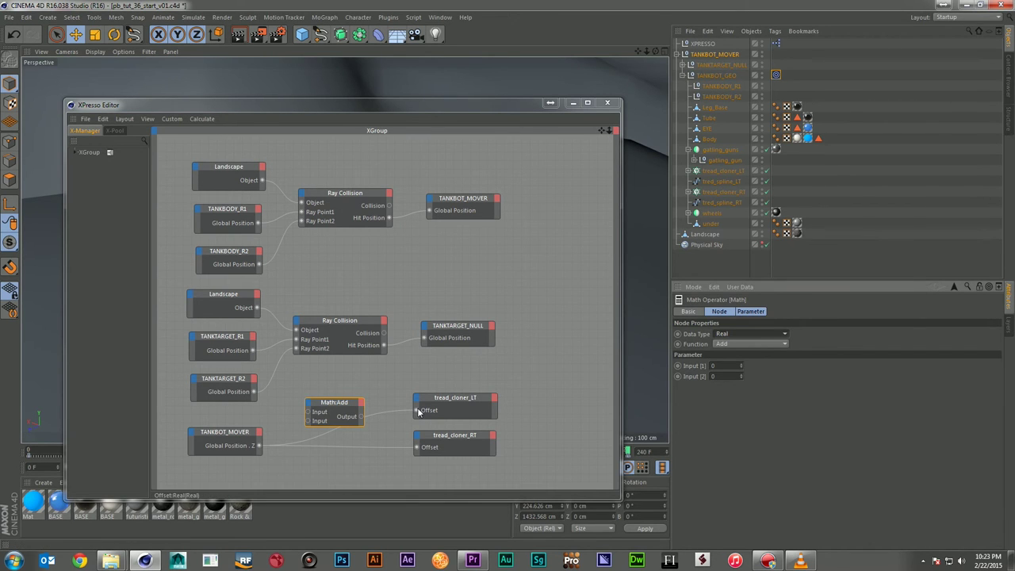
click(743, 337)
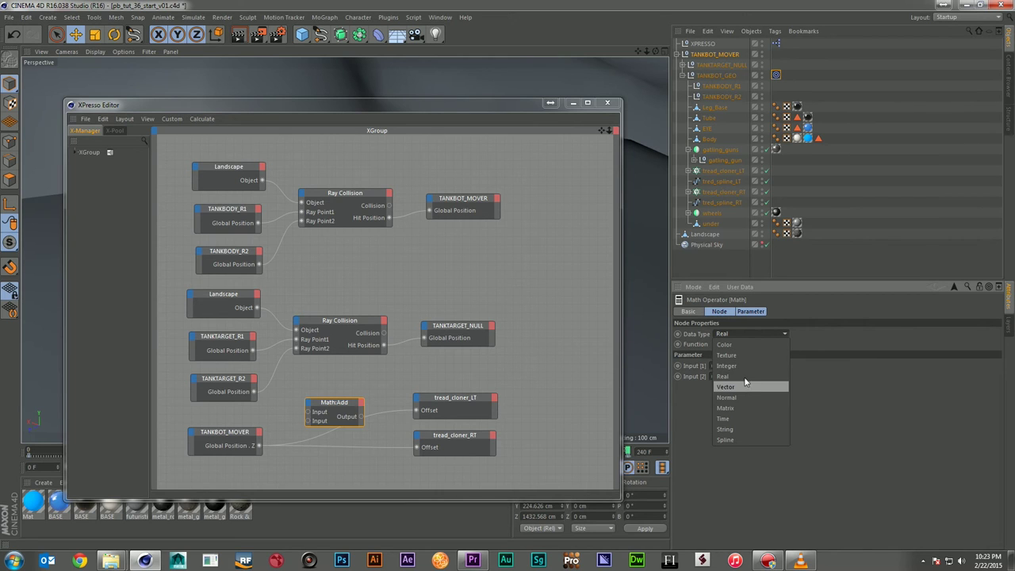
click(858, 332)
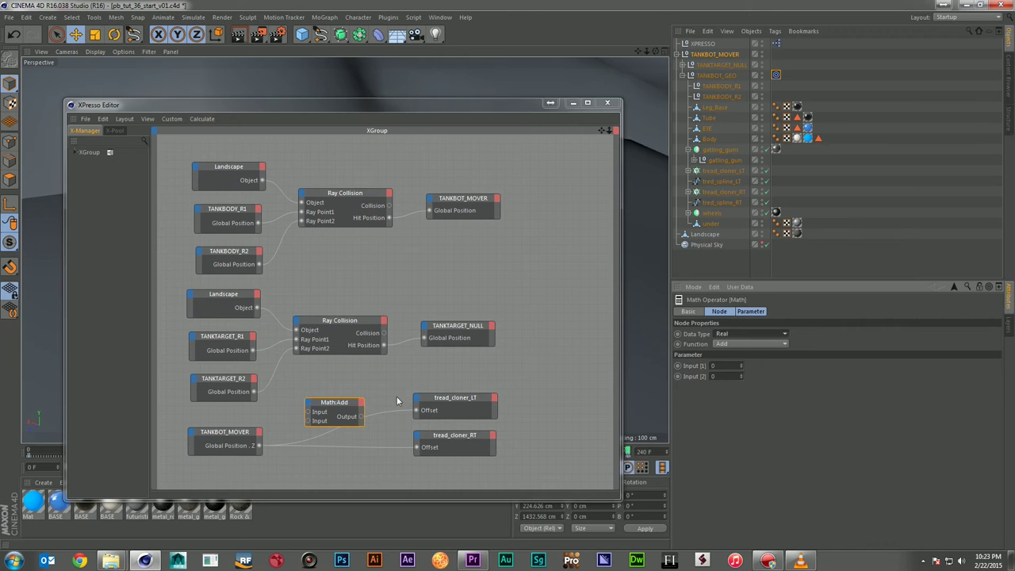
- Wire TANKBOT_MOVER's Global Position Z to the Math node's first input and set its function to Divide
drag(340, 408, 331, 412)
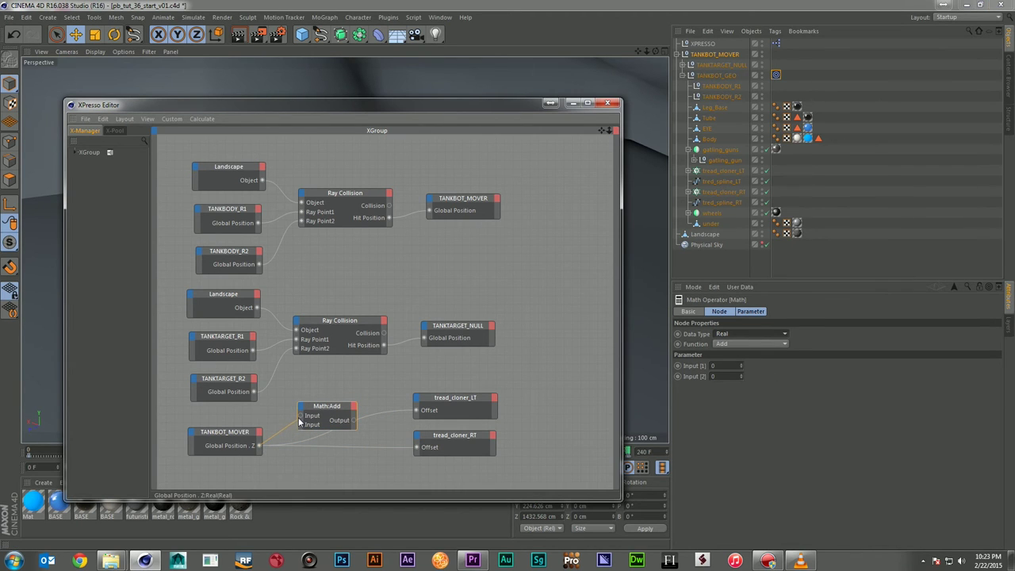
drag(301, 419, 302, 415)
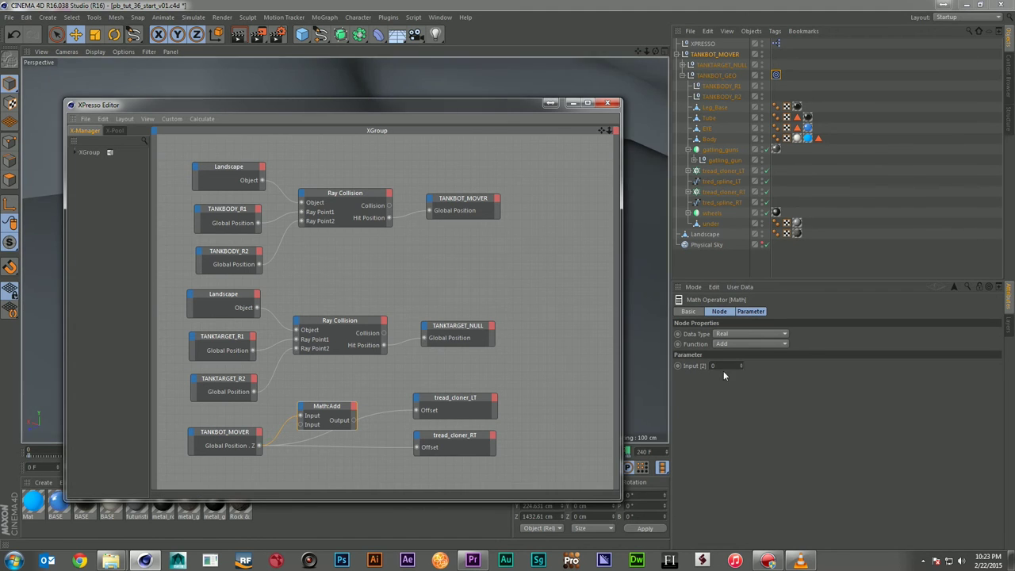
click(771, 343)
click(747, 386)
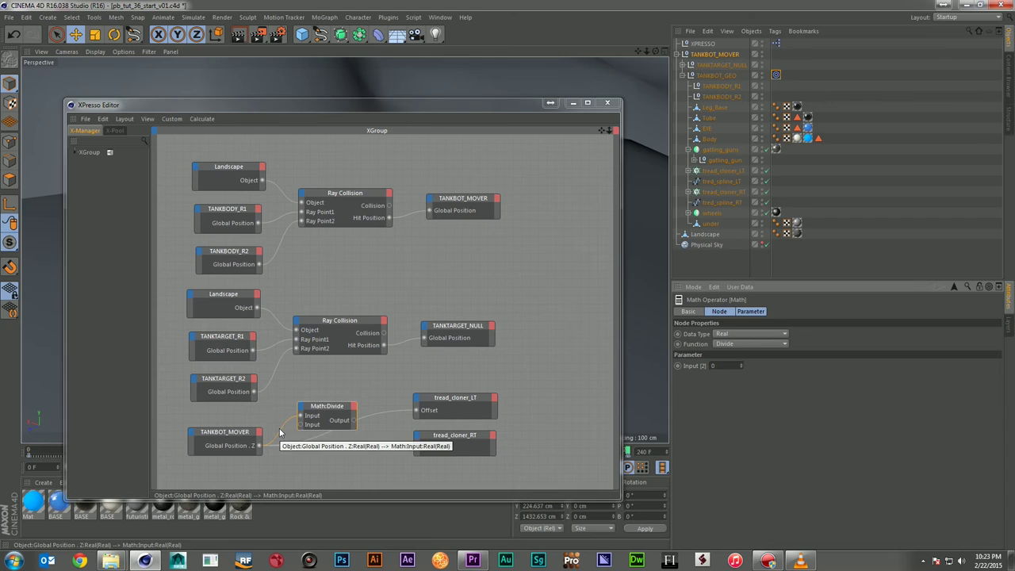
drag(331, 410, 335, 410)
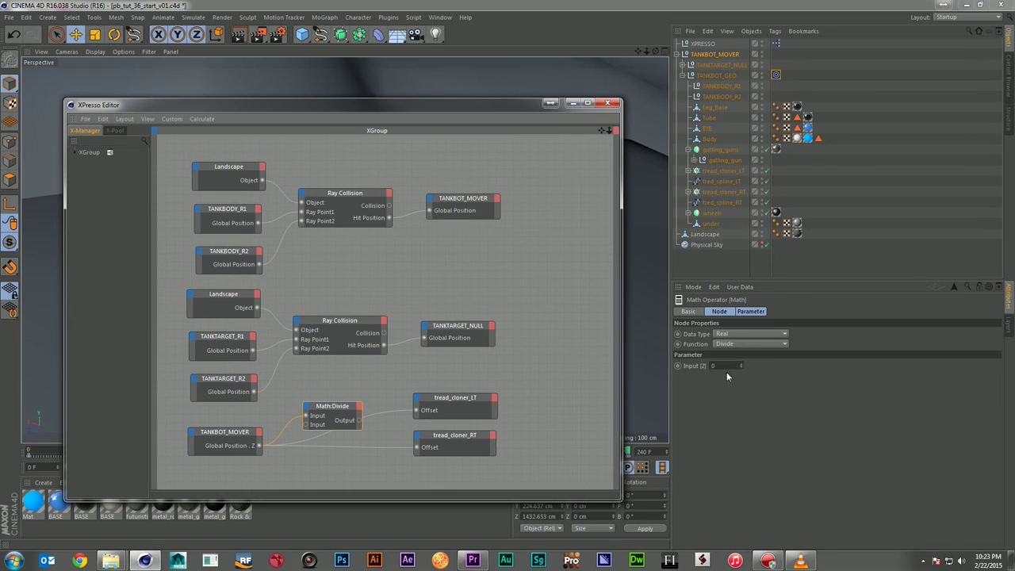
- Add a Constant node just above the TANKBOT_MOVER Global Position Z node, beside Math:Divide
right_click(347, 380)
mouse_move(372, 386)
mouse_move(428, 386)
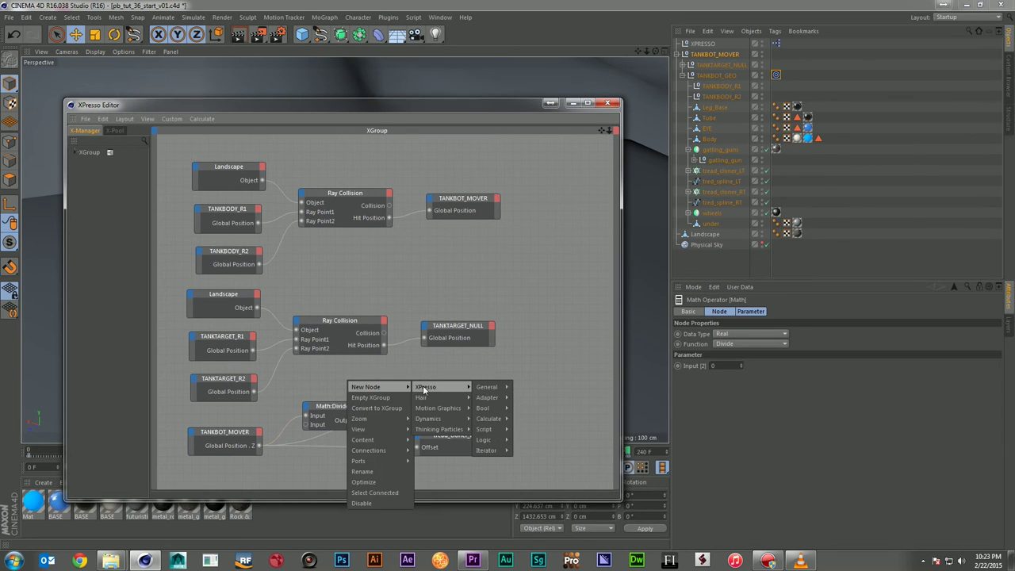
mouse_move(488, 386)
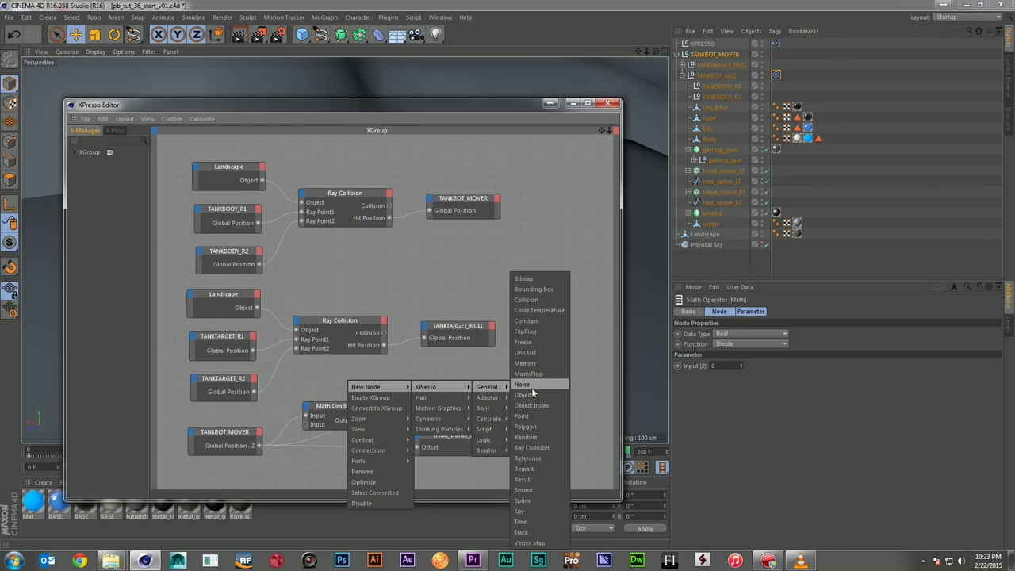
click(528, 321)
drag(341, 381, 313, 424)
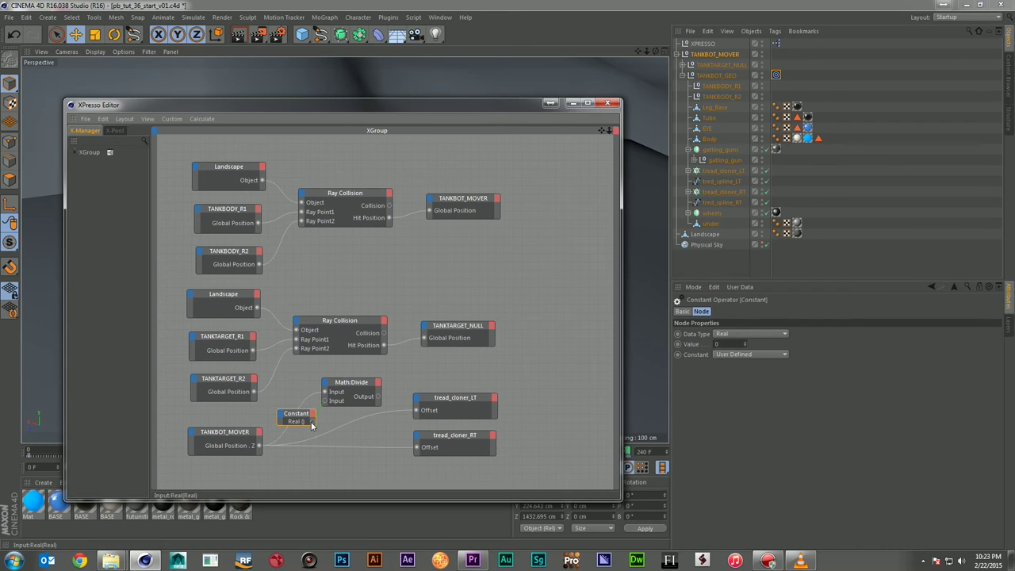
- Wire the Constant's output to the second input of Math:Divide and set its value to 100
drag(312, 419, 312, 421)
drag(722, 344, 703, 344)
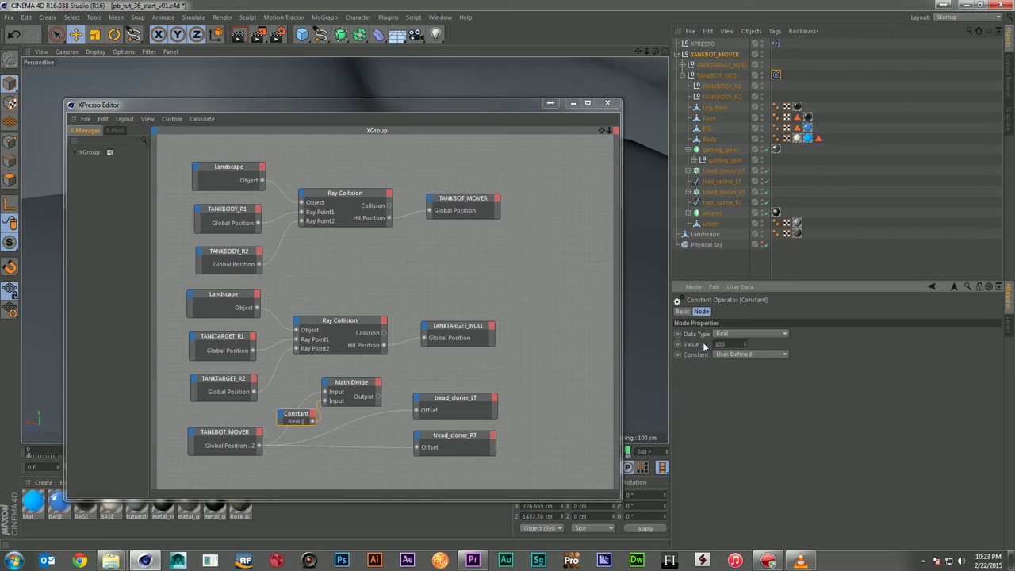
drag(449, 105, 1014, 116)
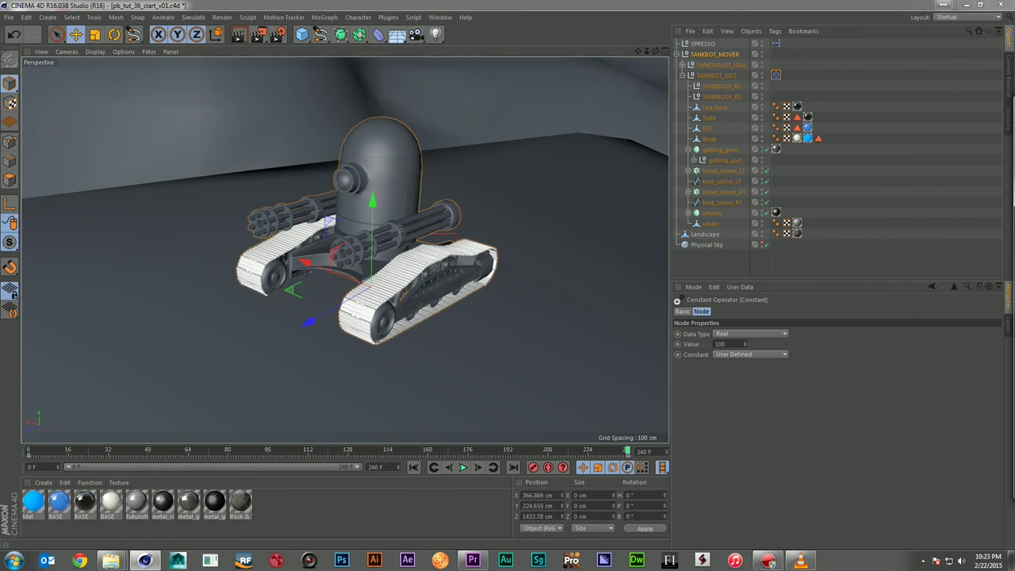
drag(1014, 116, 447, 130)
- Add a Result node above tread_cloner_LT and connect the Math:Divide output to it
right_click(428, 396)
mouse_move(468, 402)
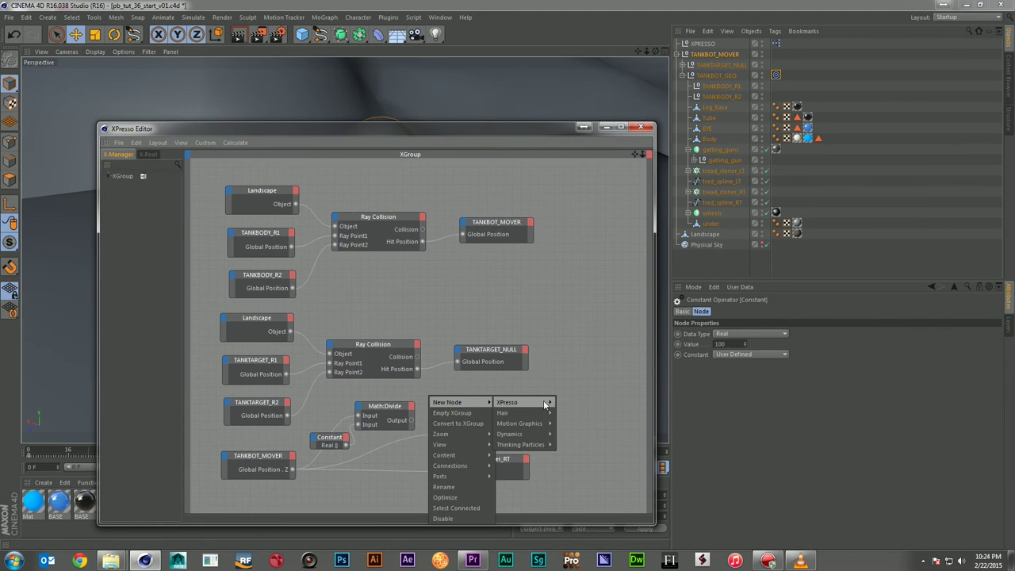
mouse_move(535, 402)
mouse_move(583, 402)
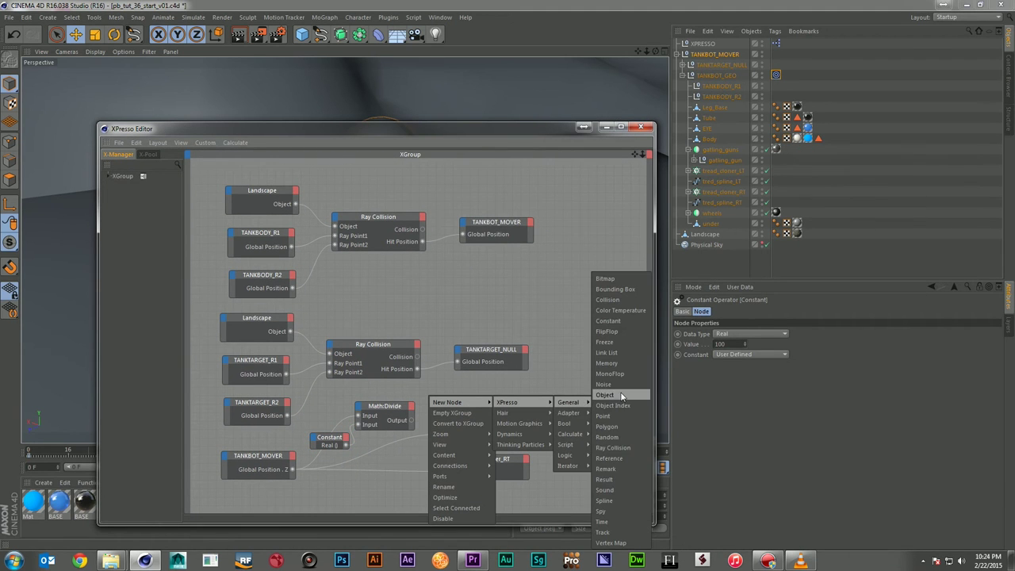
click(620, 479)
drag(428, 392, 458, 391)
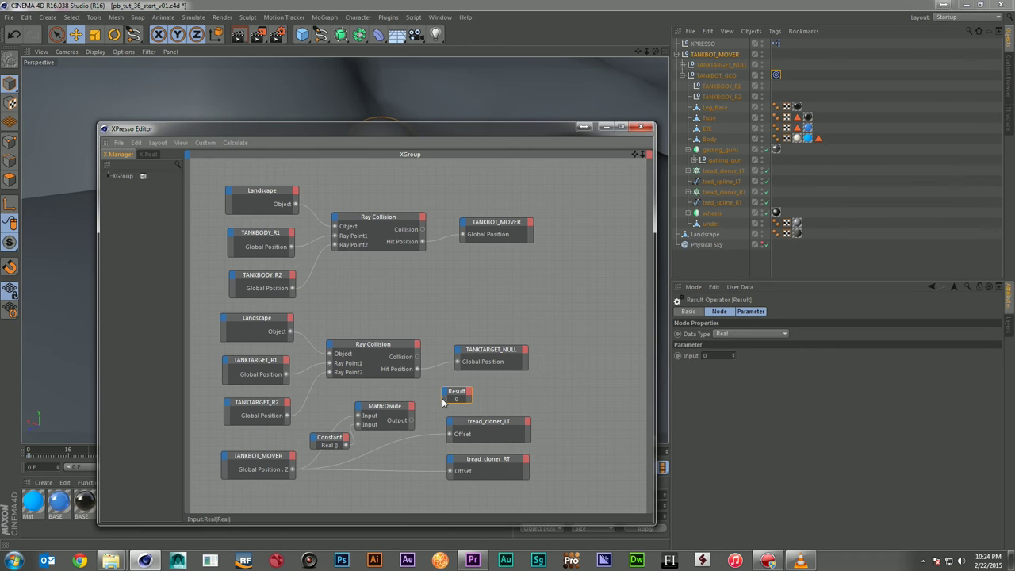
drag(411, 425, 411, 422)
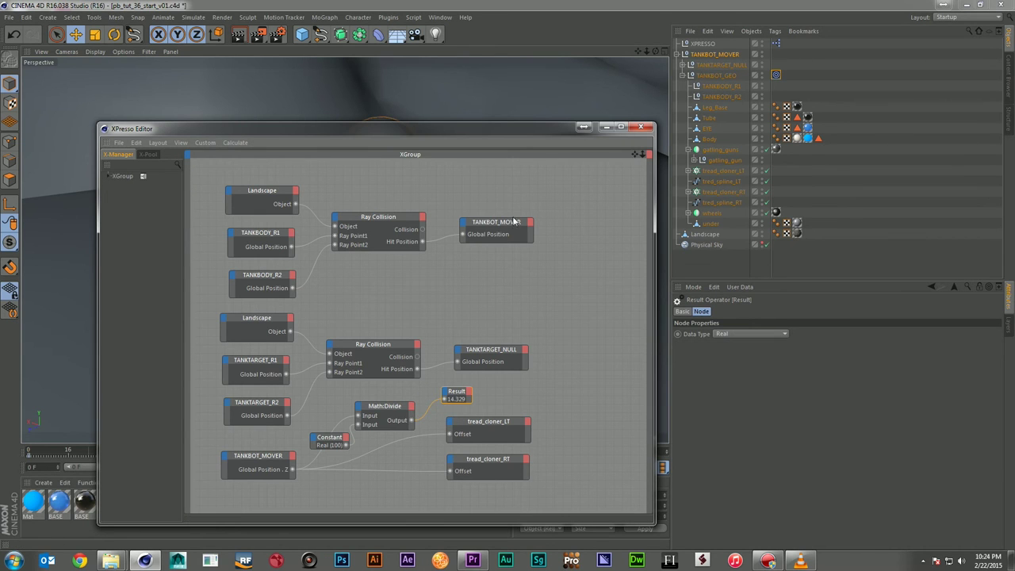
- Connect the Math:Divide output to the Offset inputs of tread_cloner_LT and tread_cloner_RT and scrub the timeline to check the treads
drag(499, 130, 344, 125)
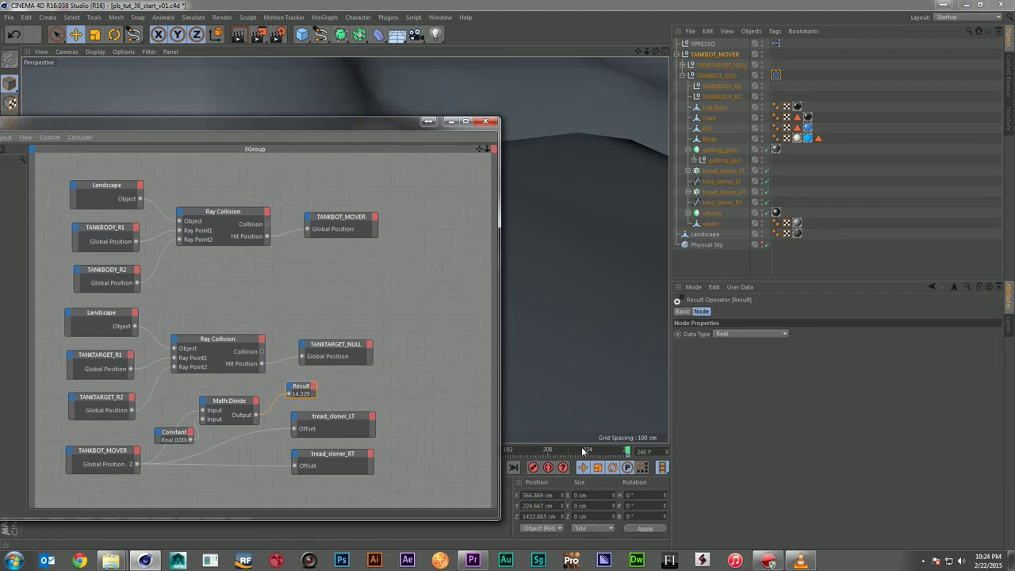
drag(564, 449, 654, 453)
drag(395, 129, 904, 91)
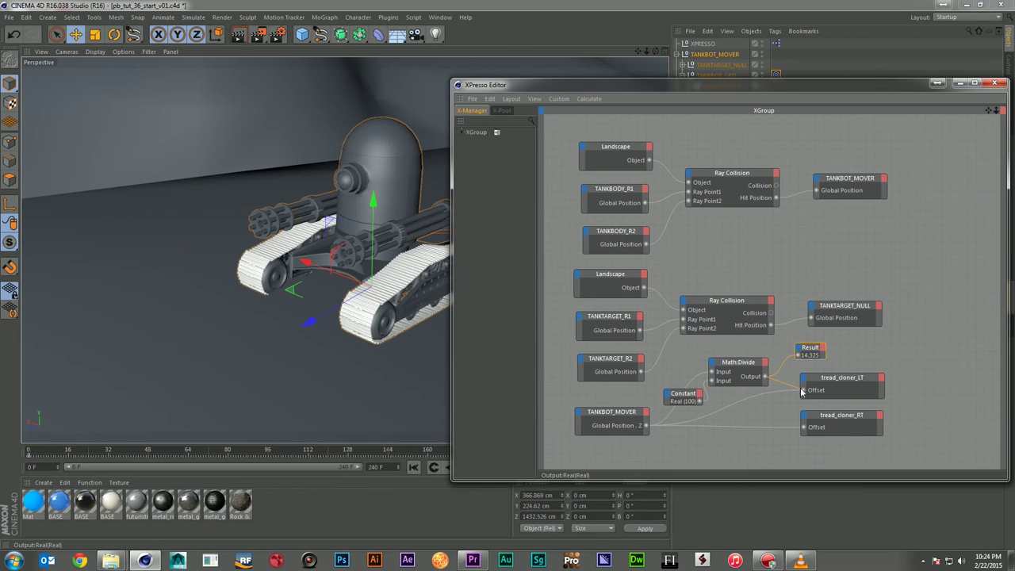
drag(803, 391, 765, 377)
drag(713, 86, 1014, 94)
drag(626, 452, 664, 441)
- Set the Constant node's value to 200 and scrub the timeline to test the tread speed
drag(1014, 146, 559, 133)
click(499, 430)
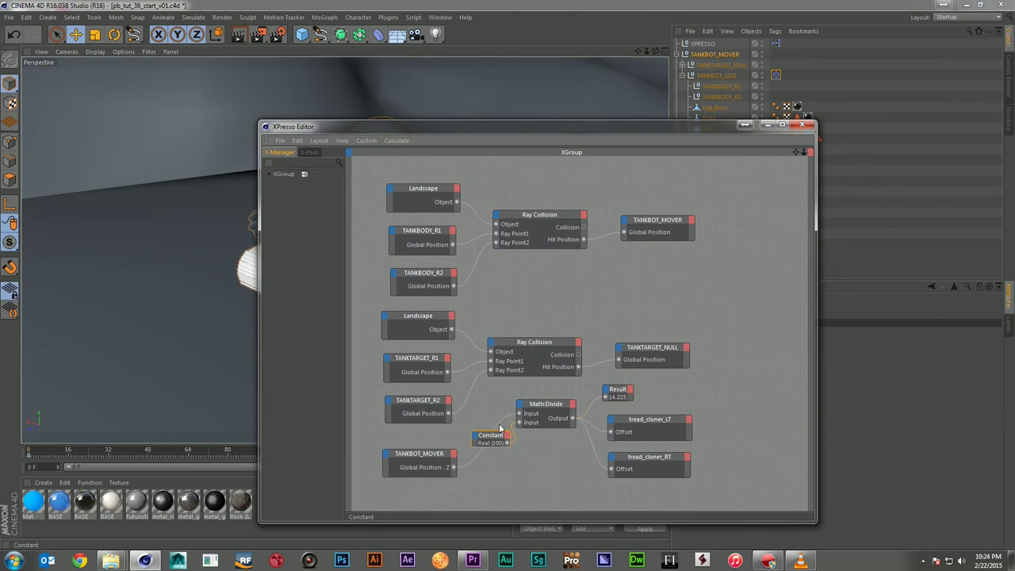
drag(631, 132, 485, 134)
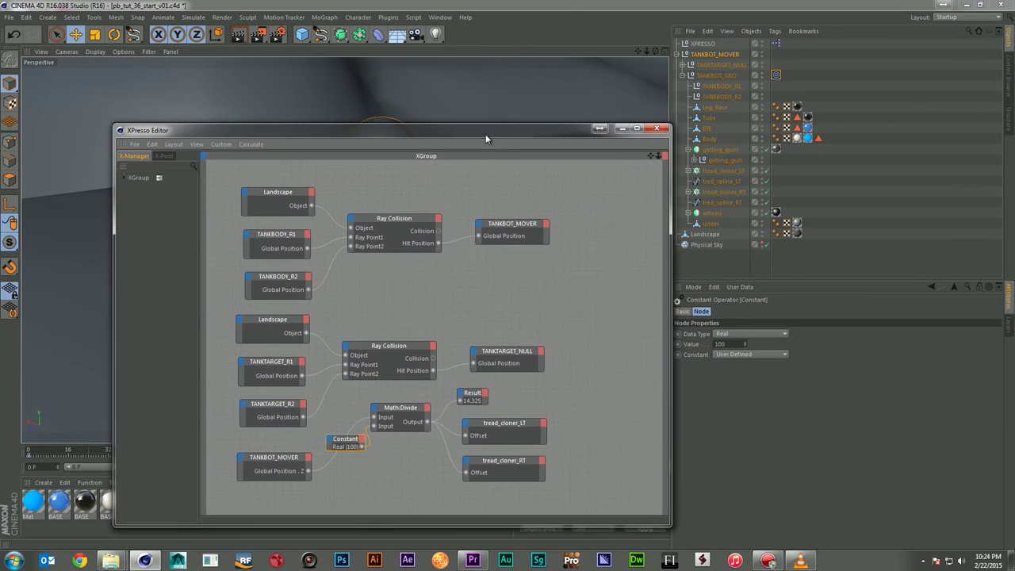
click(713, 343)
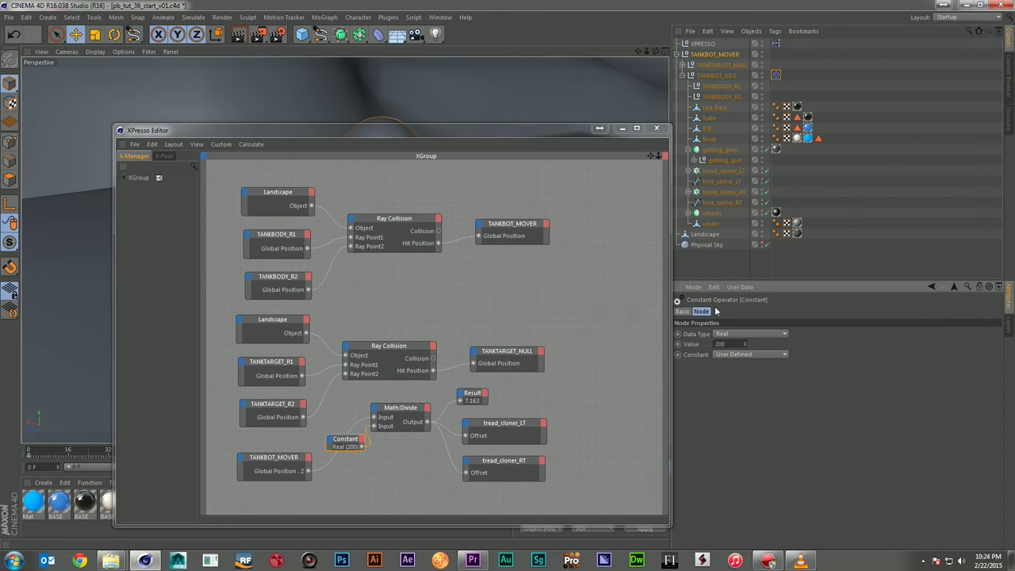
drag(452, 132, 1014, 99)
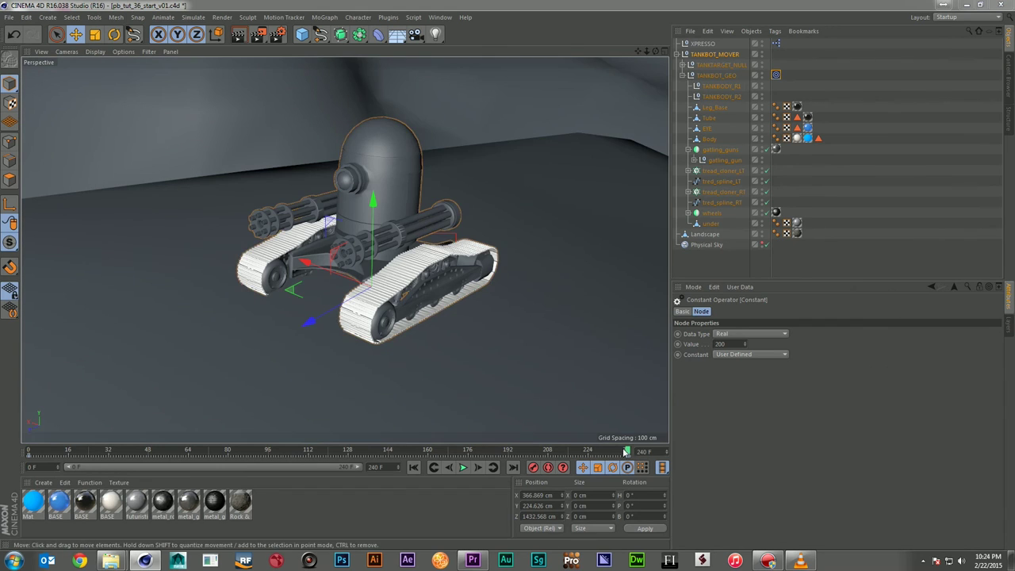
drag(627, 450, 642, 475)
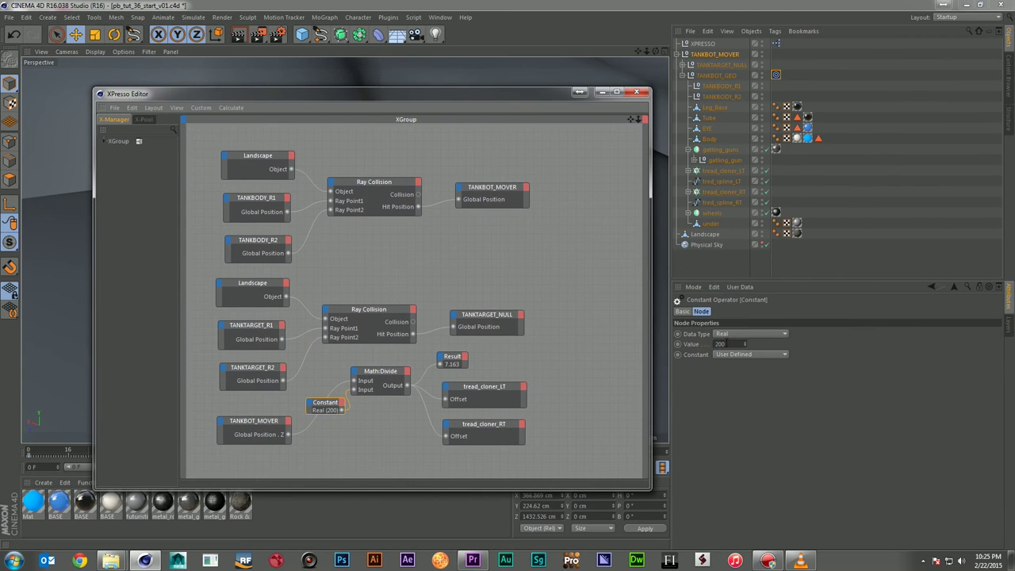
- Set the Constant node's value to 300 and check the tread motion by scrubbing and playing the animation
drag(714, 344, 719, 344)
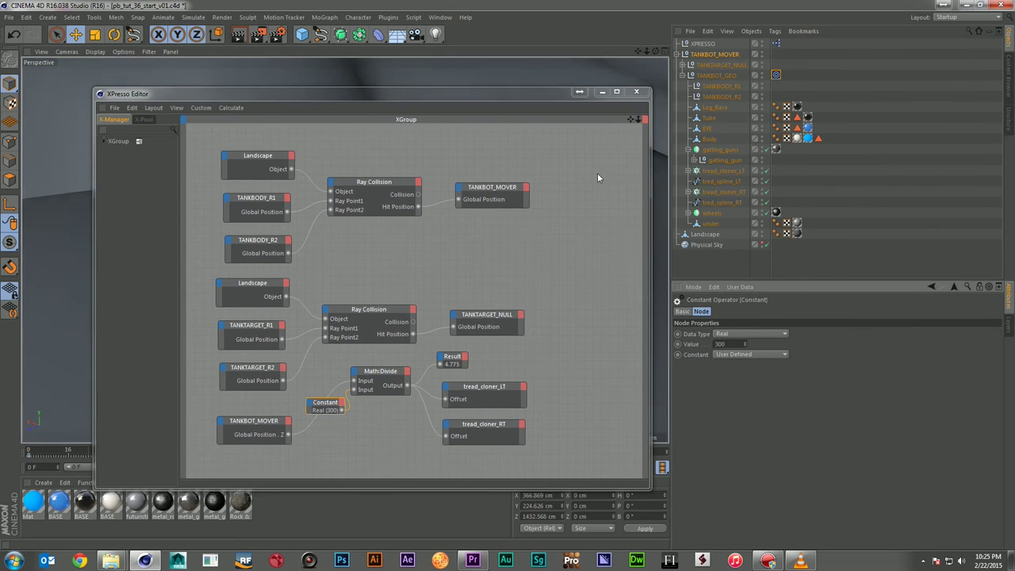
drag(409, 105, 1014, 119)
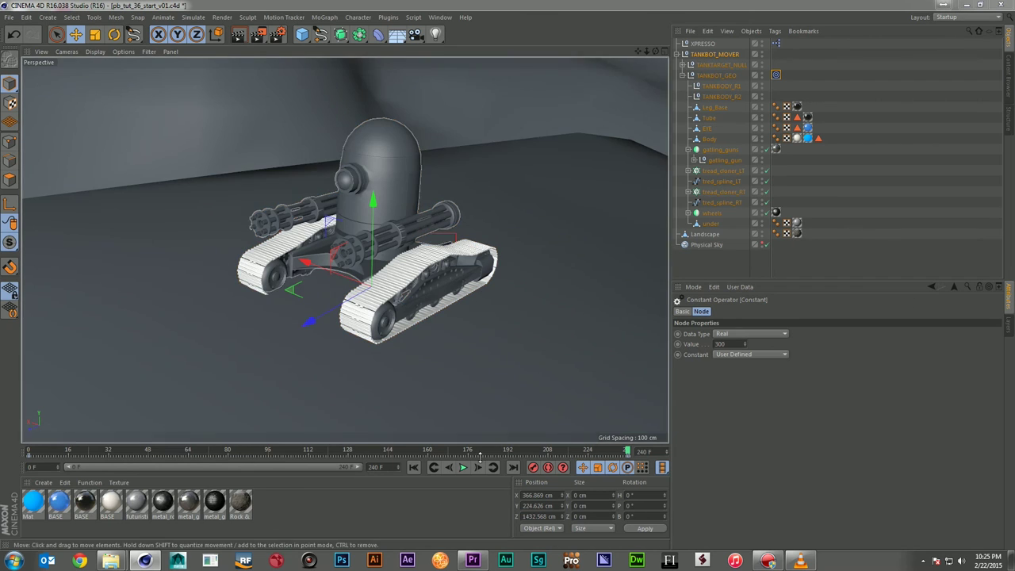
drag(416, 457, 628, 464)
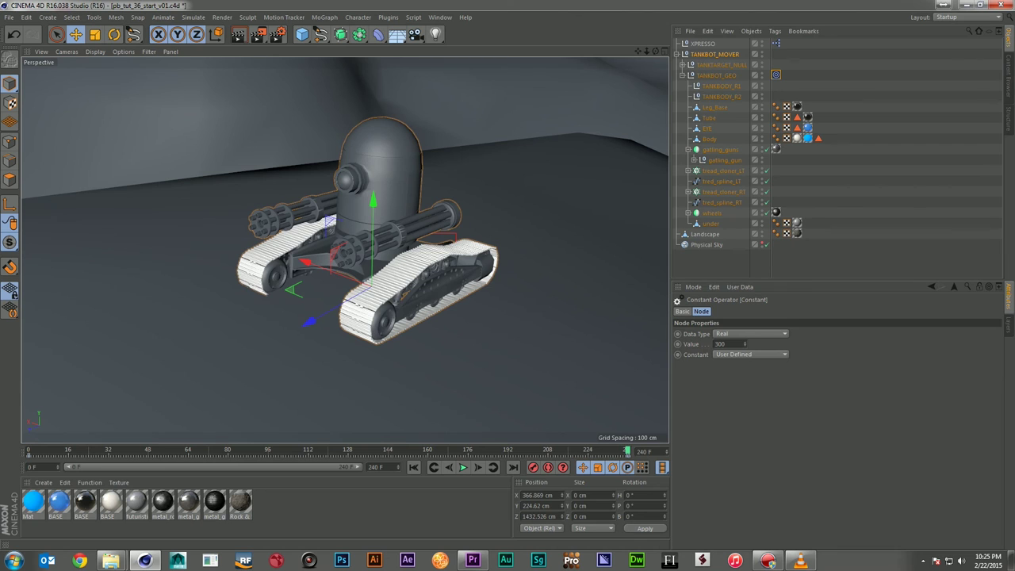
drag(491, 462, 456, 458)
click(463, 467)
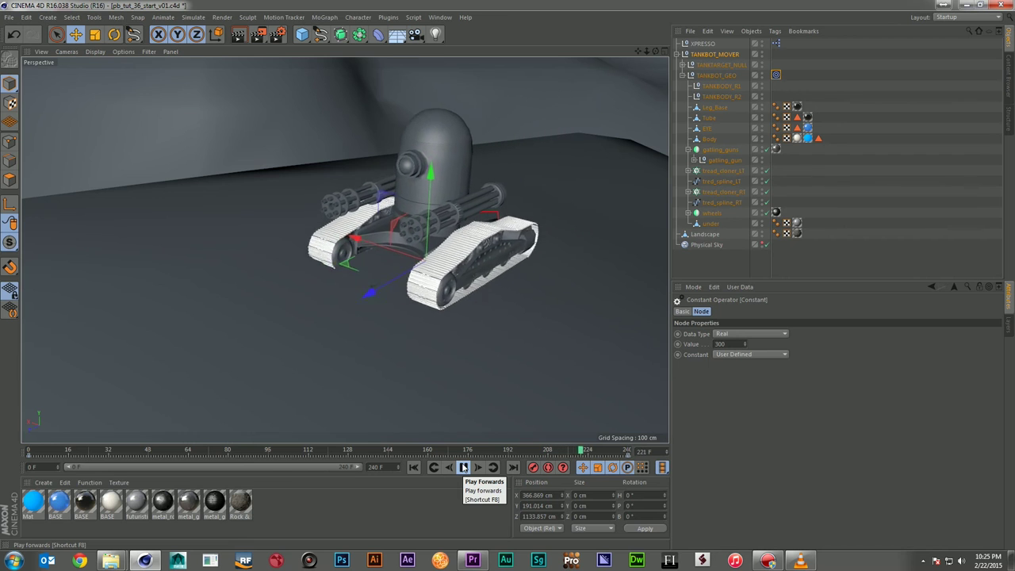
click(463, 467)
- Make a software preview of frames 127 to 240, play it in the Picture Viewer and close the viewer
drag(267, 32, 290, 129)
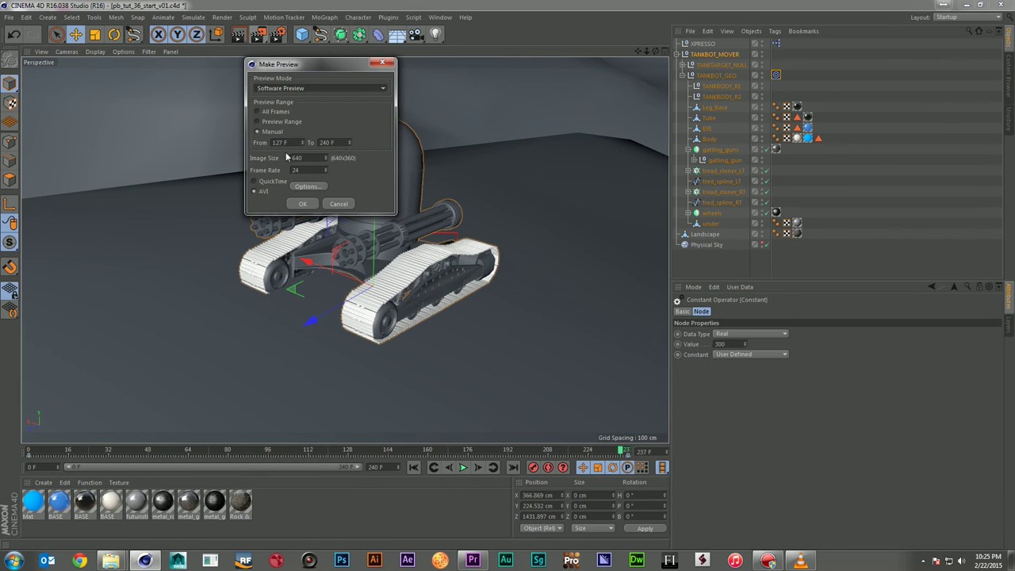
click(302, 205)
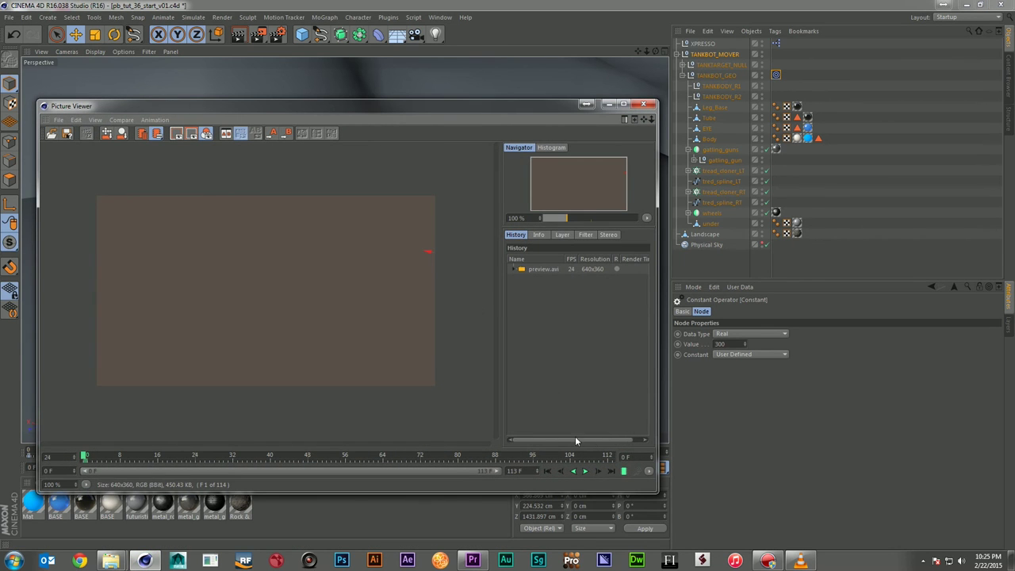
click(586, 471)
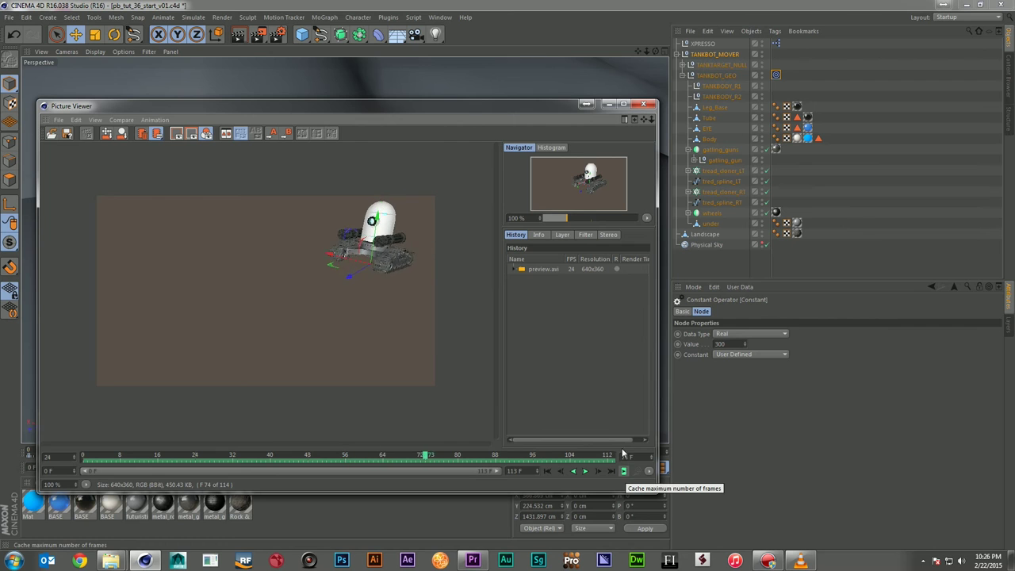
click(643, 103)
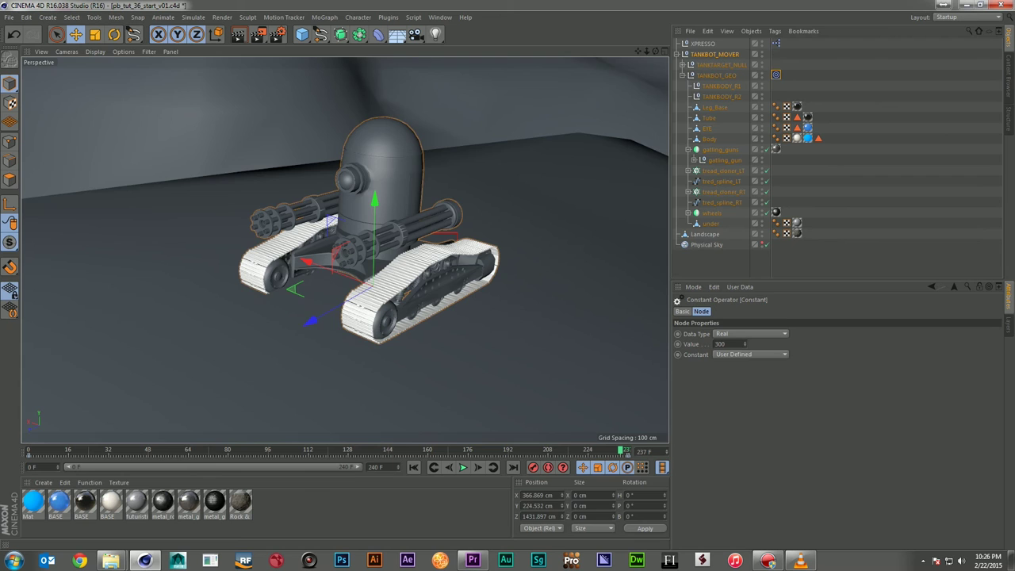
- Collapse the TANKBOT_GEO hierarchy and select TANKBOT_MOVER
click(514, 298)
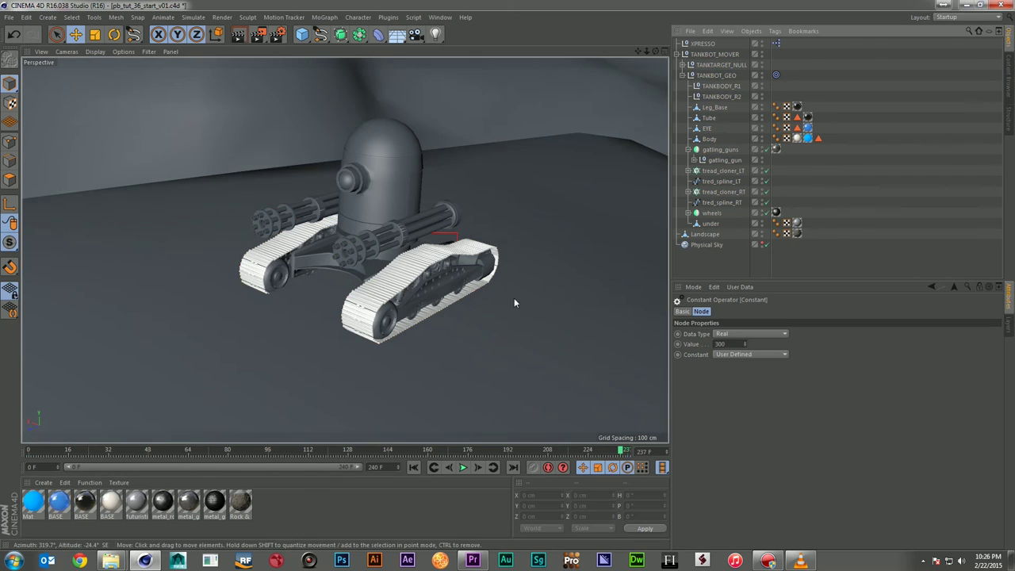
click(681, 76)
click(706, 54)
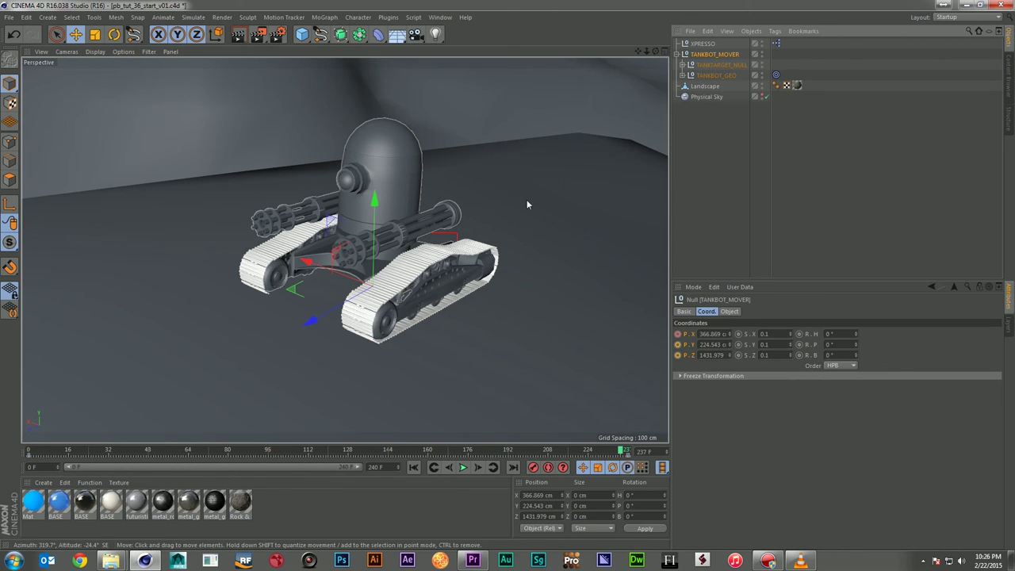
- Test turning TANKBOT_MOVER to a heading of about 52°, and reset its heading rotation to 0°
key(r)
drag(401, 285, 412, 310)
click(724, 55)
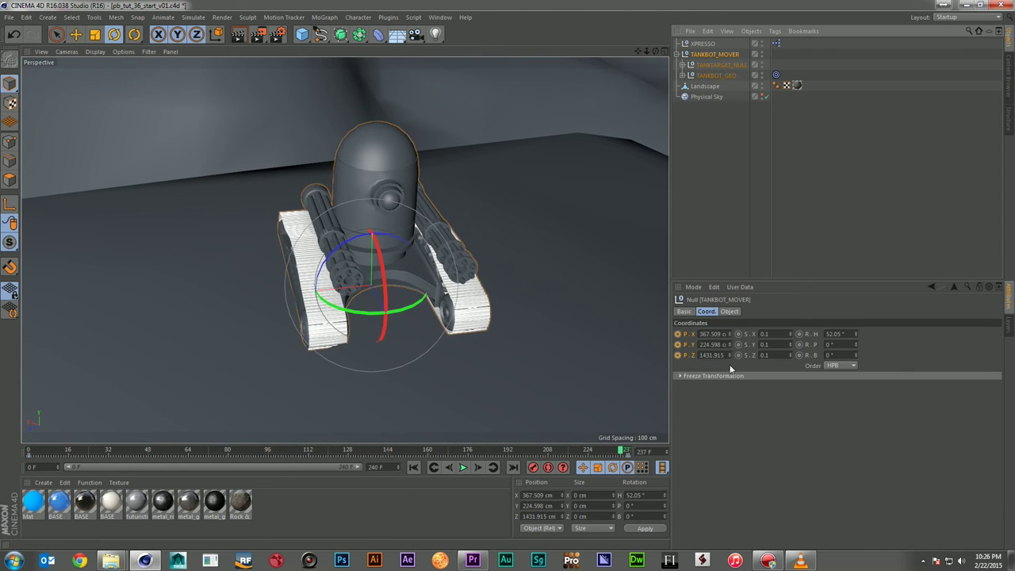
drag(850, 335, 822, 335)
text(0)
key(Return)
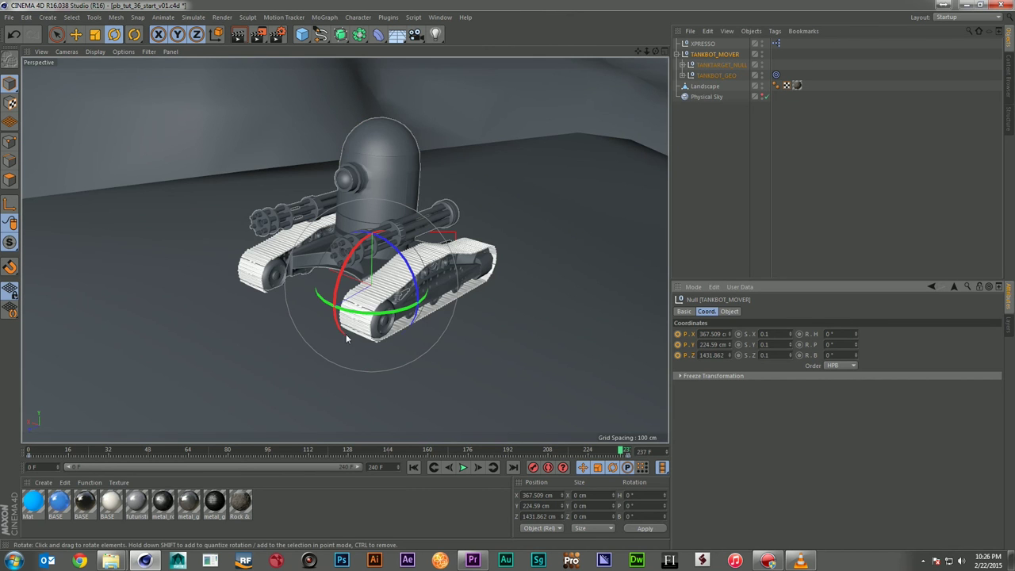
- Test turning TANKBOT_MOVER the opposite way to a heading of about -73°, and reset its heading to 0°
drag(355, 317, 291, 287)
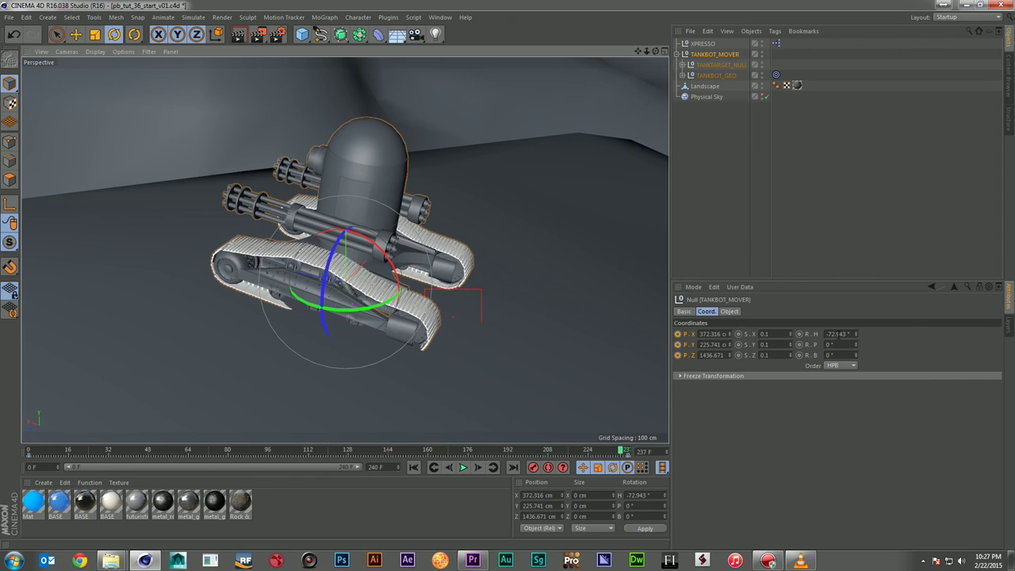
double_click(839, 333)
text(0)
key(Return)
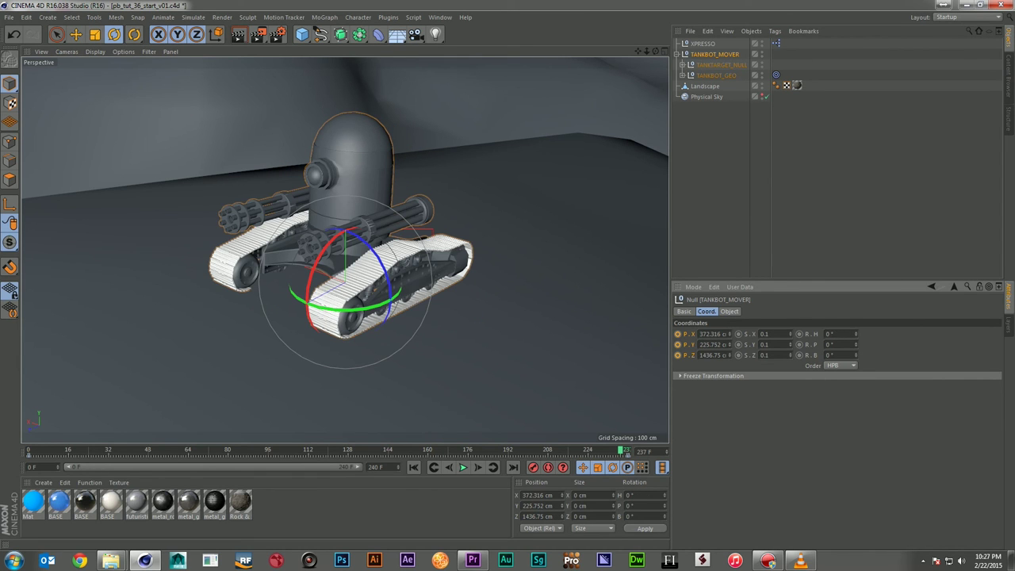
- Return to the XPresso graph and add a second Math node below Math:Divide
drag(1014, 119, 375, 93)
drag(303, 399, 295, 384)
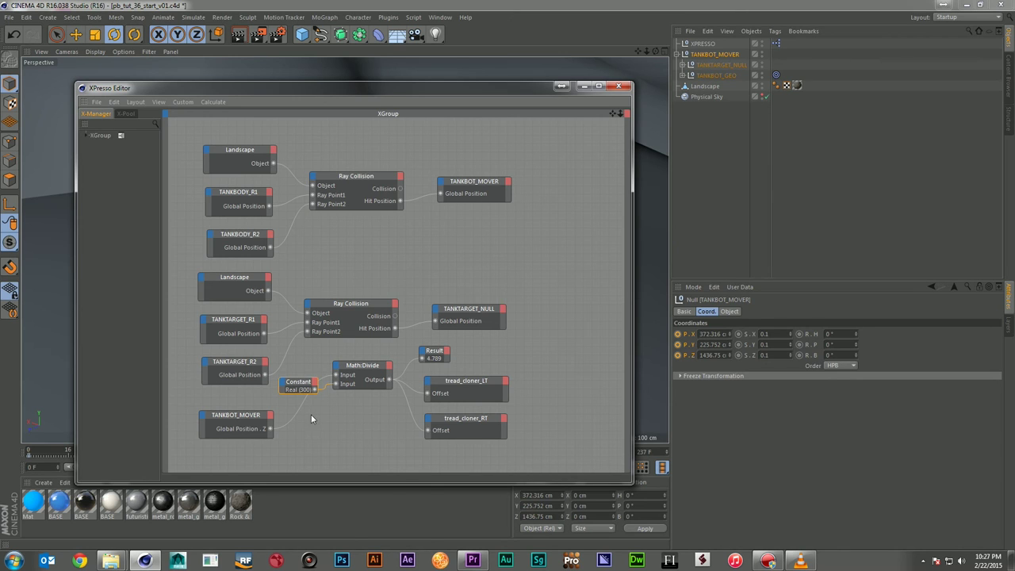
right_click(368, 413)
mouse_move(388, 420)
mouse_move(456, 421)
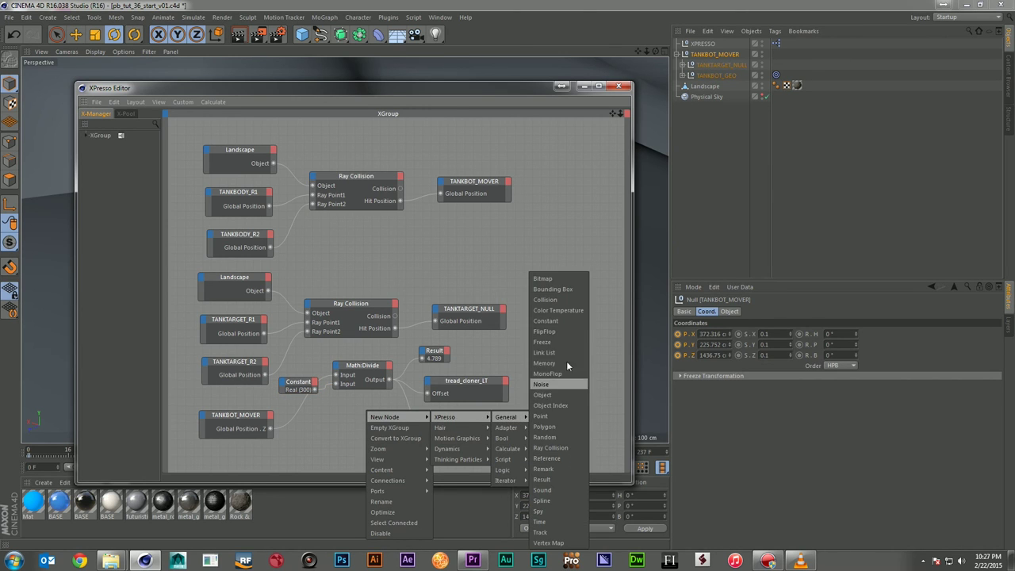
mouse_move(521, 454)
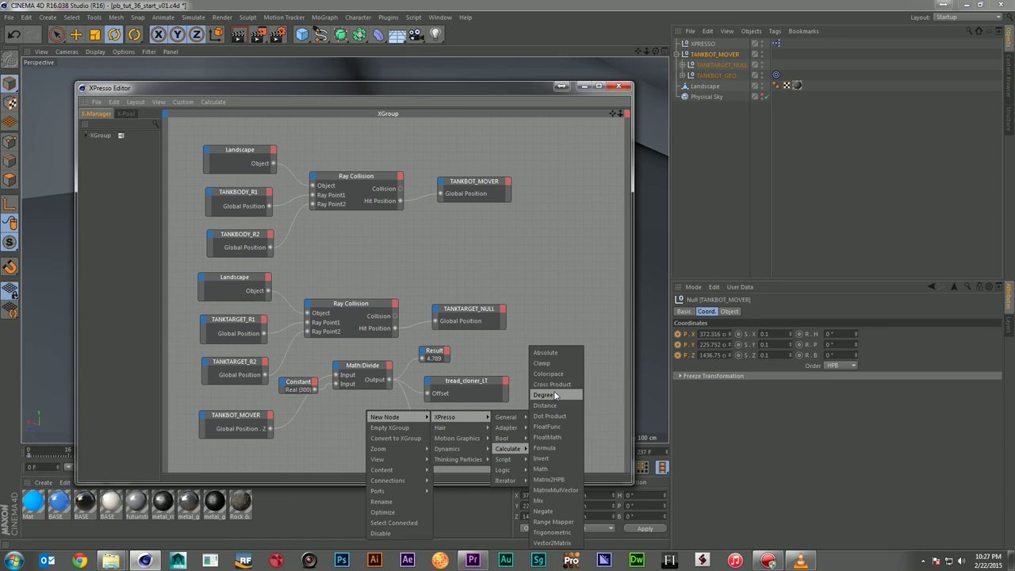
click(555, 469)
drag(378, 405, 369, 427)
- Add a Global Rotation H output to the lower TANKBOT_MOVER node and wire it to the new Math:Add node's first input
click(269, 415)
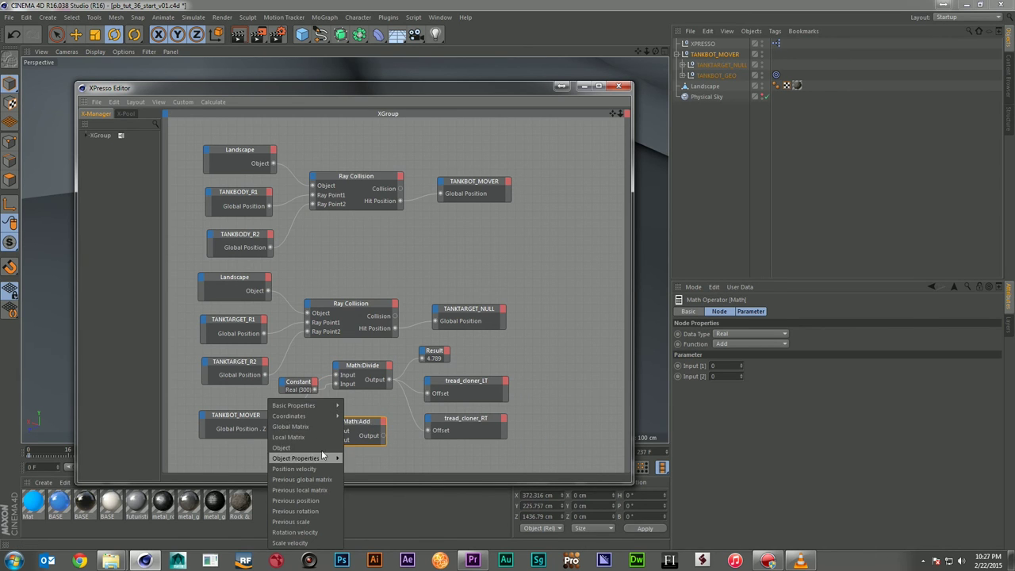
mouse_move(302, 416)
mouse_move(380, 437)
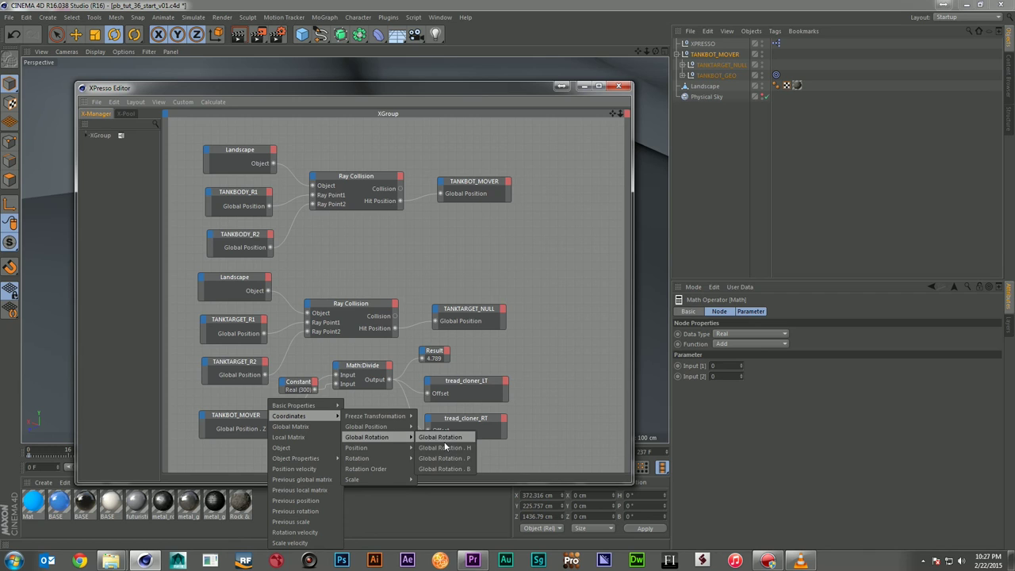
click(445, 447)
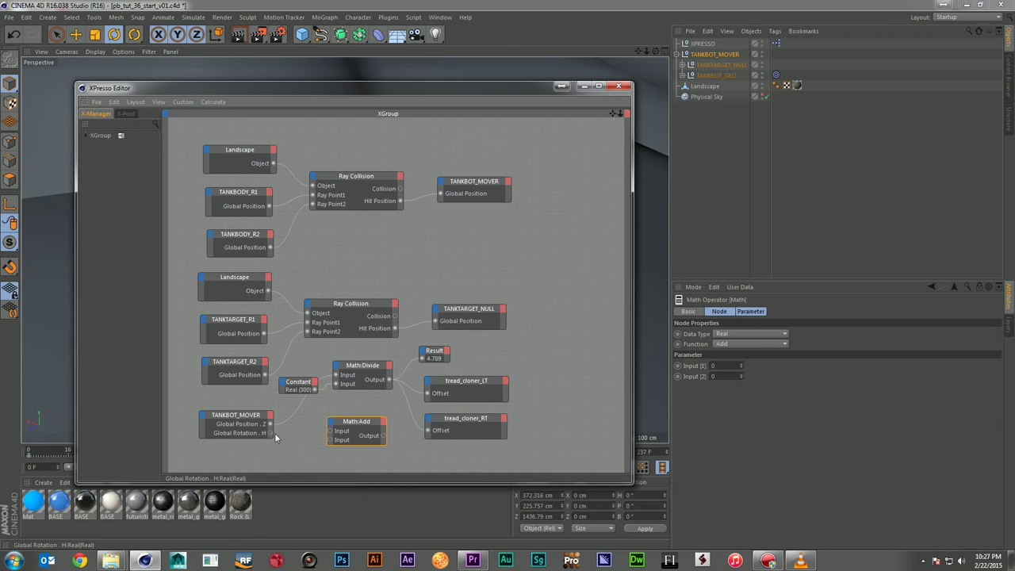
drag(331, 436, 356, 429)
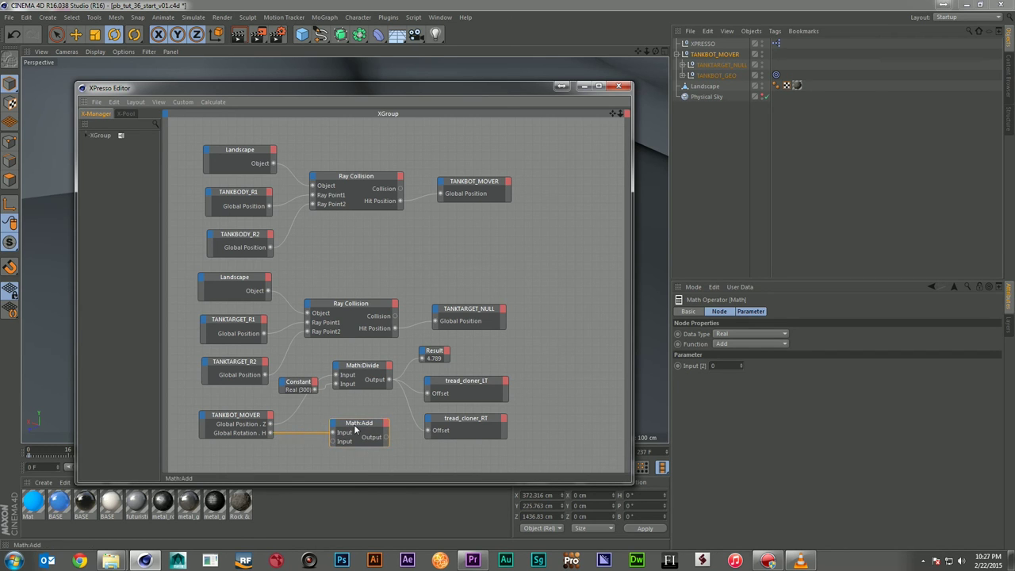
- Duplicate the Constant node beside the lower Math:Add and shift both tread_cloner nodes further right to make room
click(297, 383)
ctrl+drag(298, 386, 295, 452)
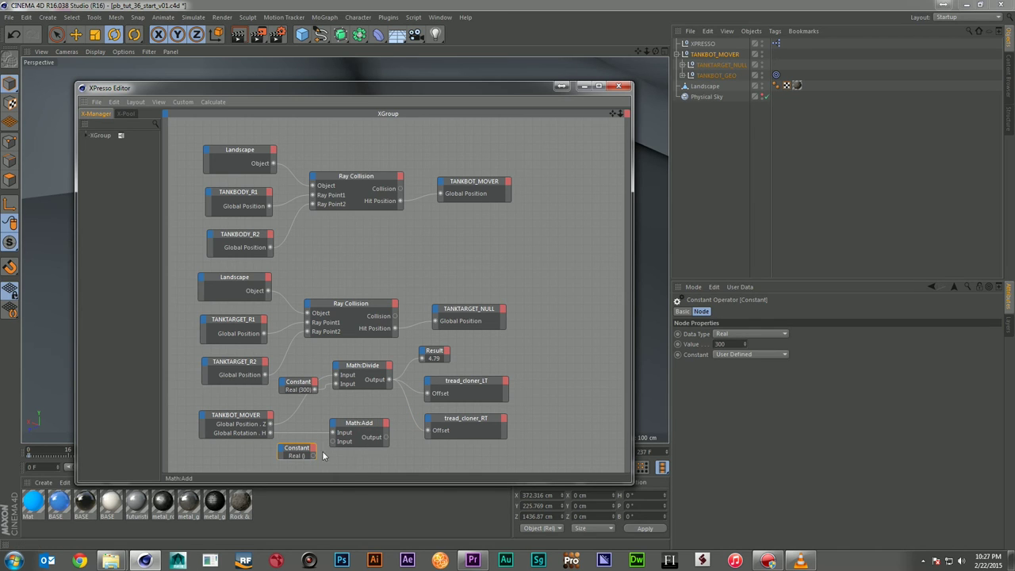
drag(432, 452, 433, 450)
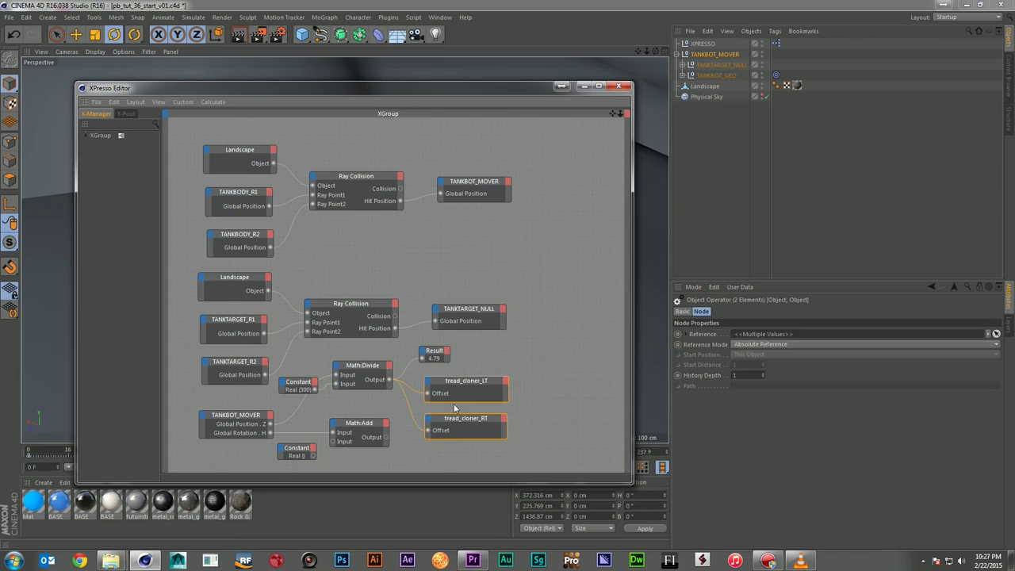
click(456, 388)
drag(554, 375, 416, 455)
drag(459, 385, 559, 384)
click(407, 433)
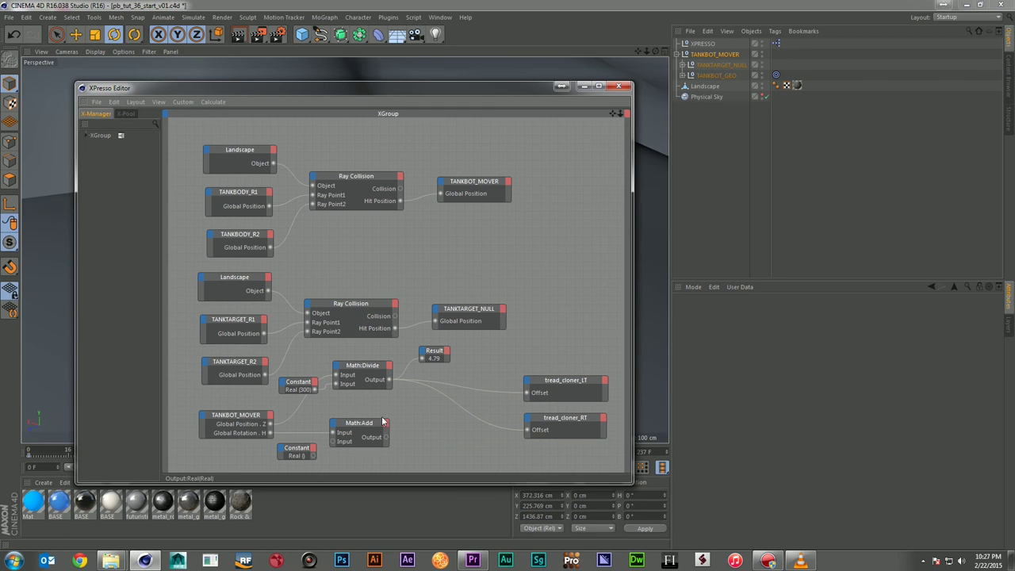
- Add another Math node between Math:Divide and the tread cloners and wire the Math:Divide output to its first input
right_click(416, 394)
mouse_move(441, 403)
mouse_move(523, 413)
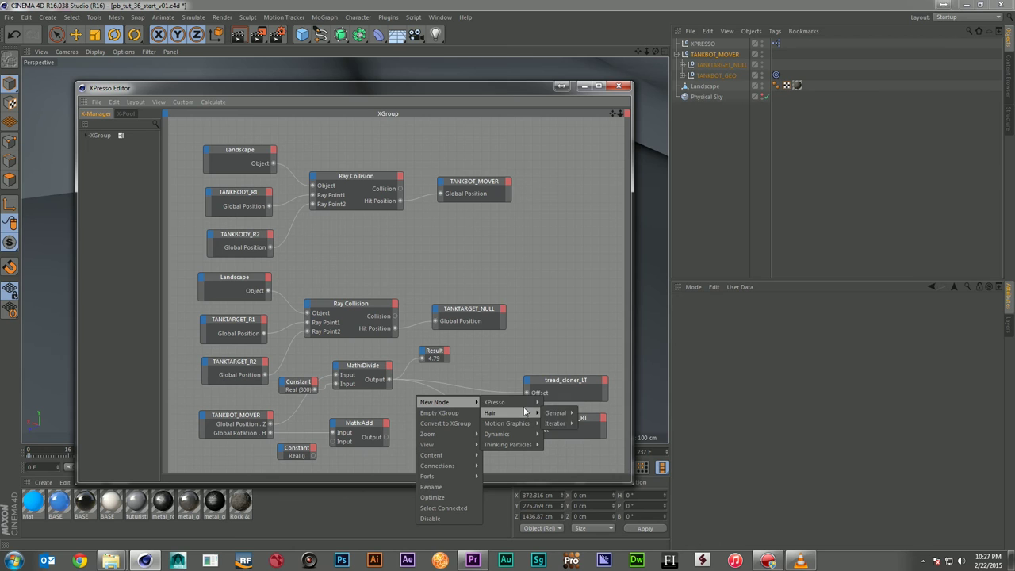
mouse_move(578, 437)
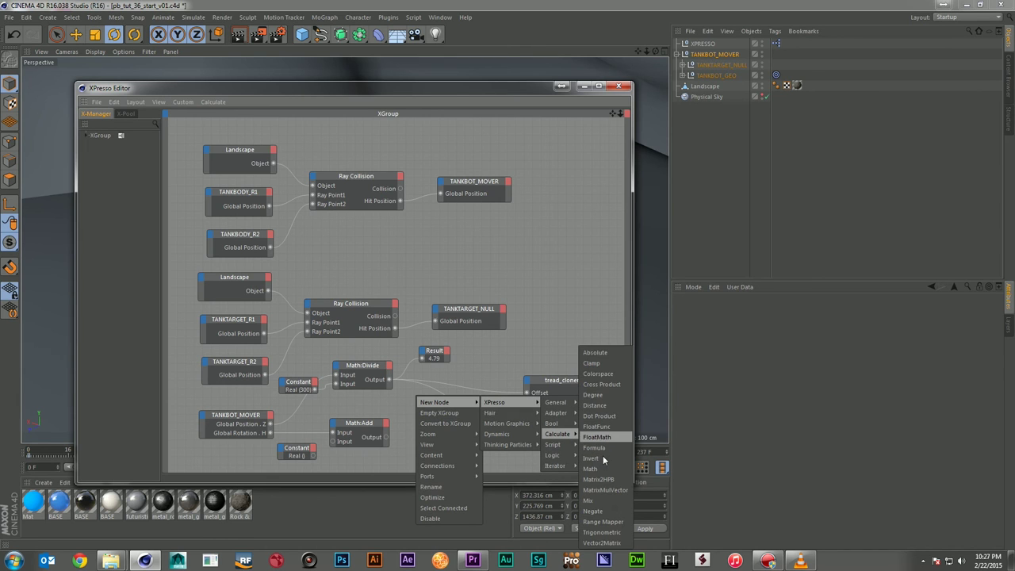
click(603, 458)
drag(420, 387, 451, 396)
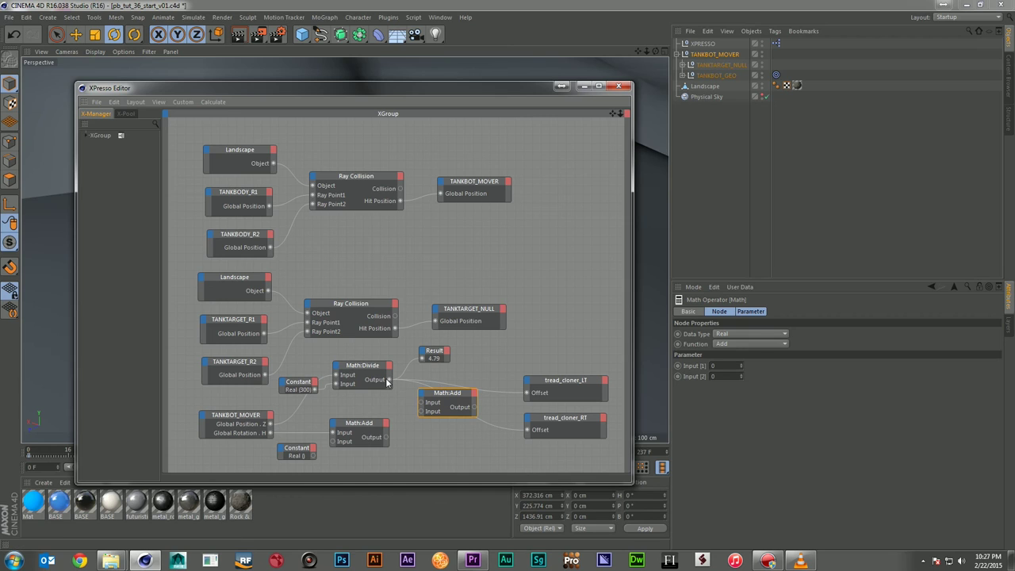
drag(420, 406, 422, 403)
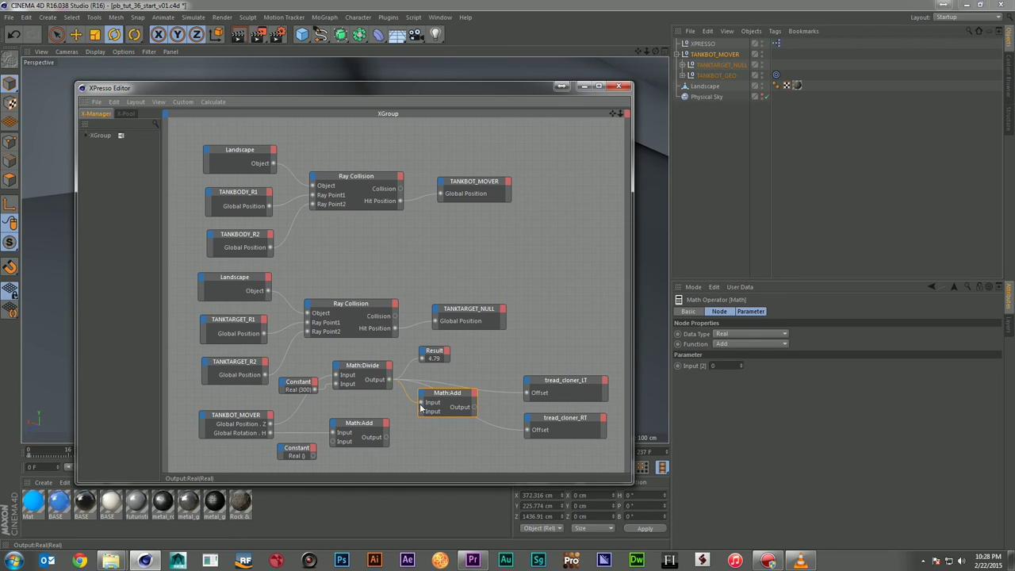
- Wire the lower Math:Add output into the new Math:Add's second input and its output to the Offset of both tread_cloner nodes
drag(387, 440, 386, 437)
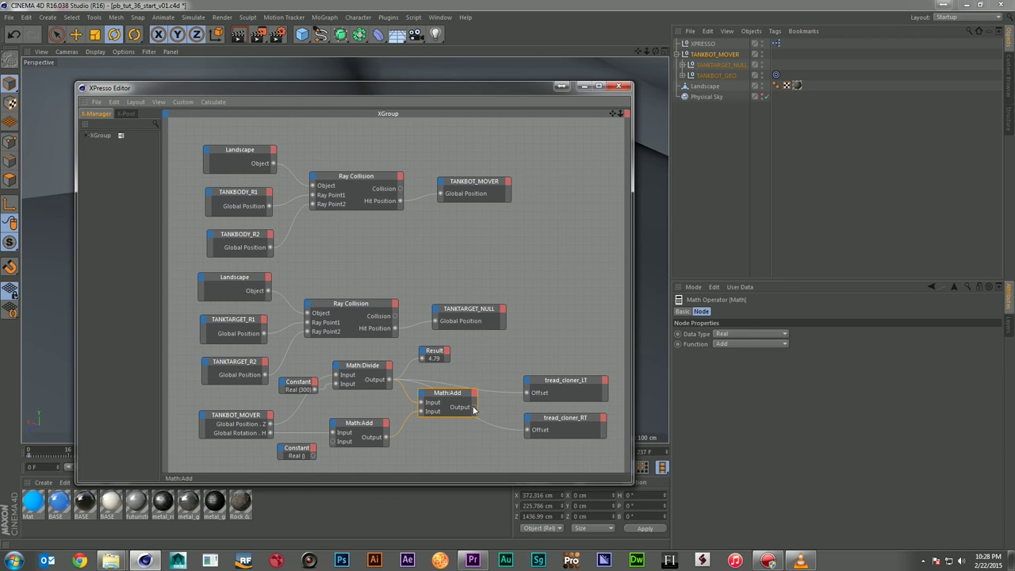
drag(529, 397, 527, 395)
click(461, 443)
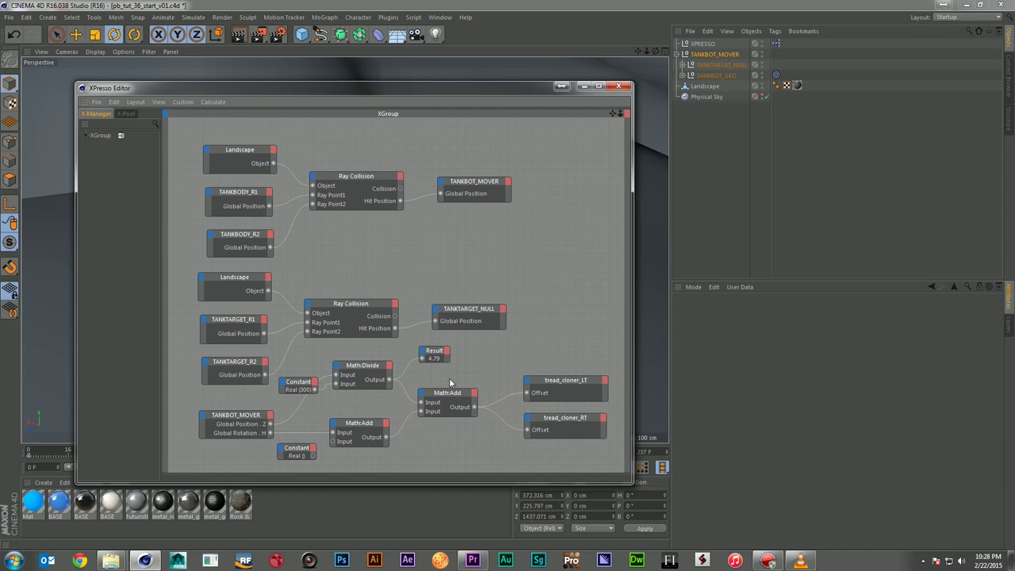
- Rotate the tankbot's heading in the viewport to test the treads and undo the rotation
drag(474, 88, 910, 100)
drag(362, 311, 271, 281)
key(ctrl+z)
key(ctrl+z)
- Change the Math node fed by Global Rotation H to Divide and wire the lower Constant into its second input
drag(799, 97, 536, 87)
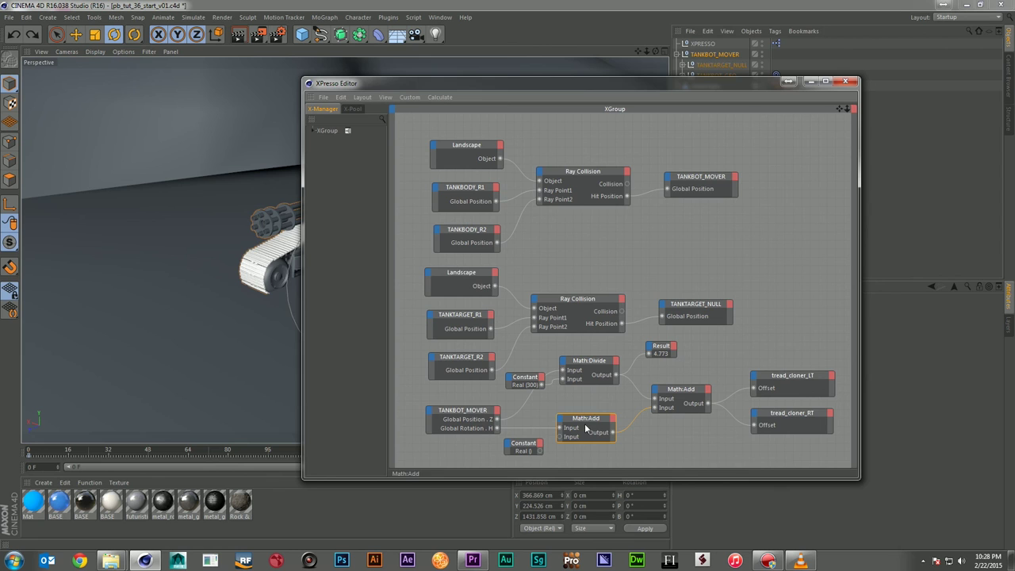
drag(611, 86, 357, 98)
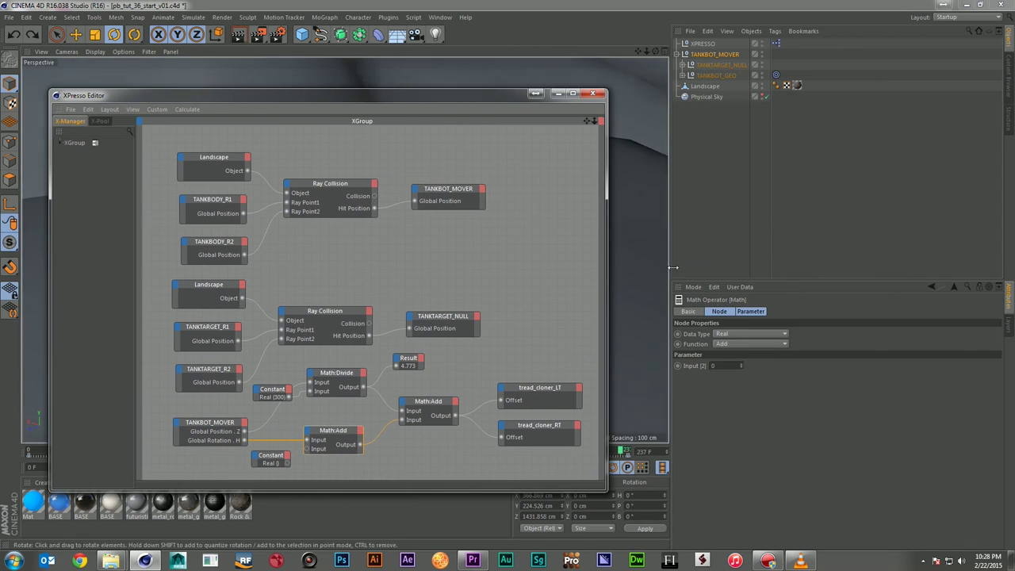
click(737, 344)
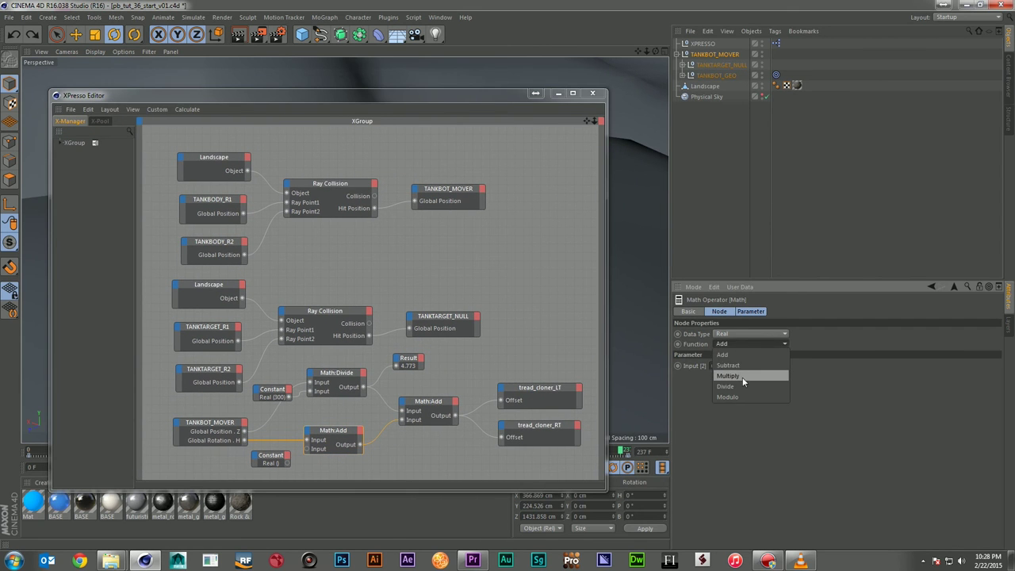
click(742, 386)
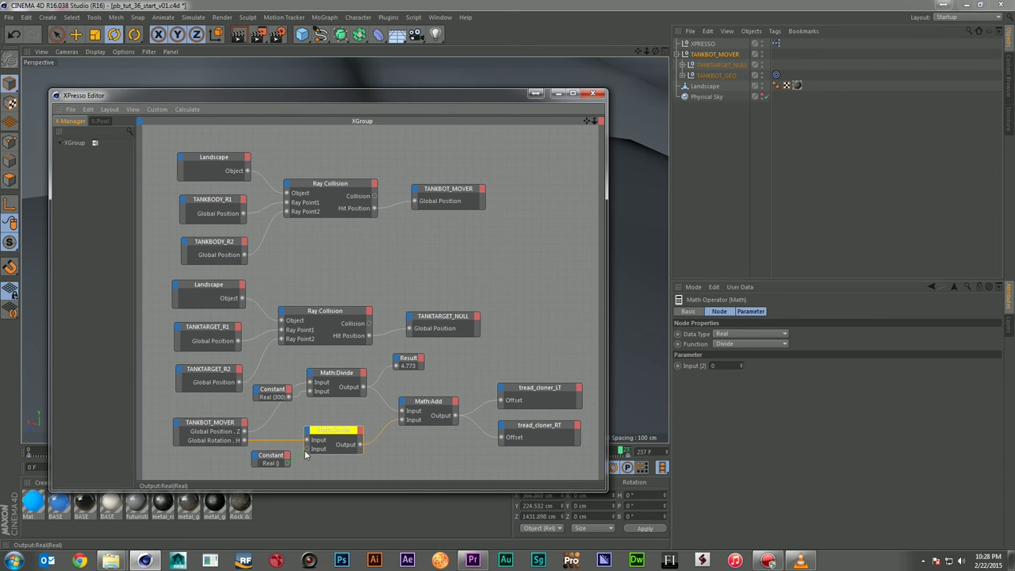
- Test the divided rotation by turning the tankbot on its heading axis in the viewport, and undo the turn
drag(345, 95, 1014, 98)
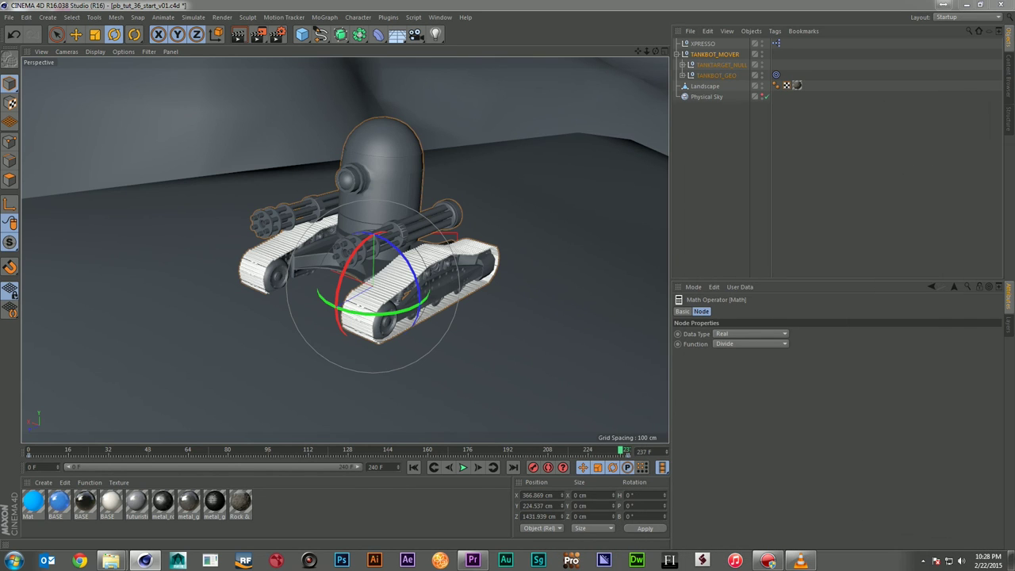
drag(377, 329, 481, 309)
key(ctrl+z)
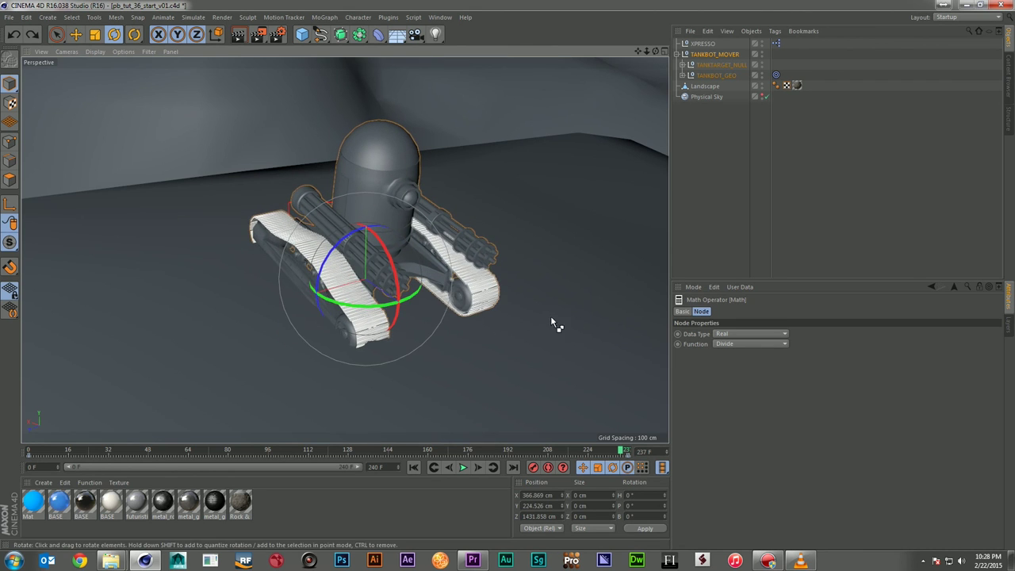
- Set the lower Constant node's value to 50, test it by rotating the tankbot, and undo the rotation
drag(1014, 120, 346, 112)
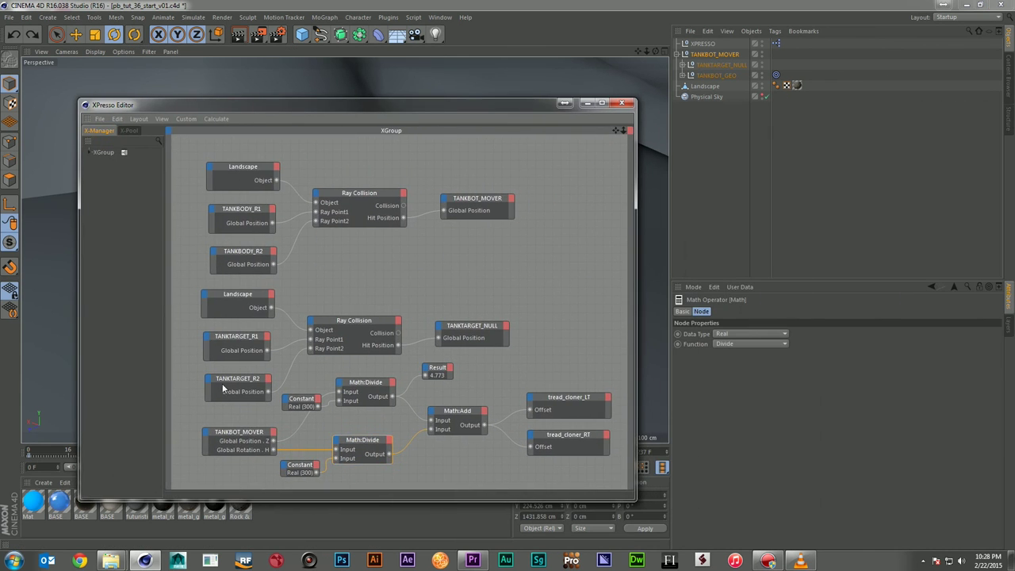
click(296, 464)
drag(365, 103, 1014, 97)
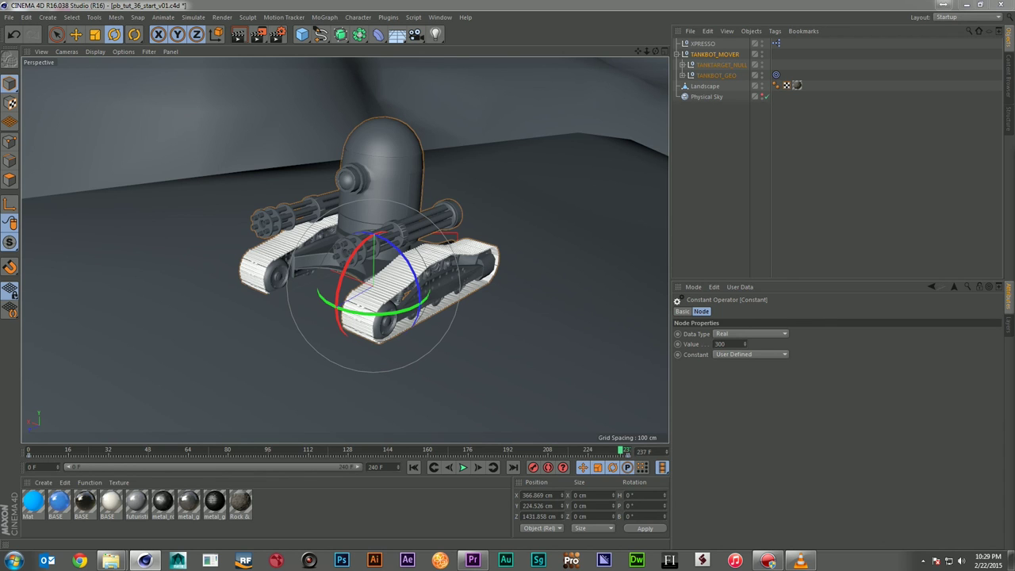
click(736, 344)
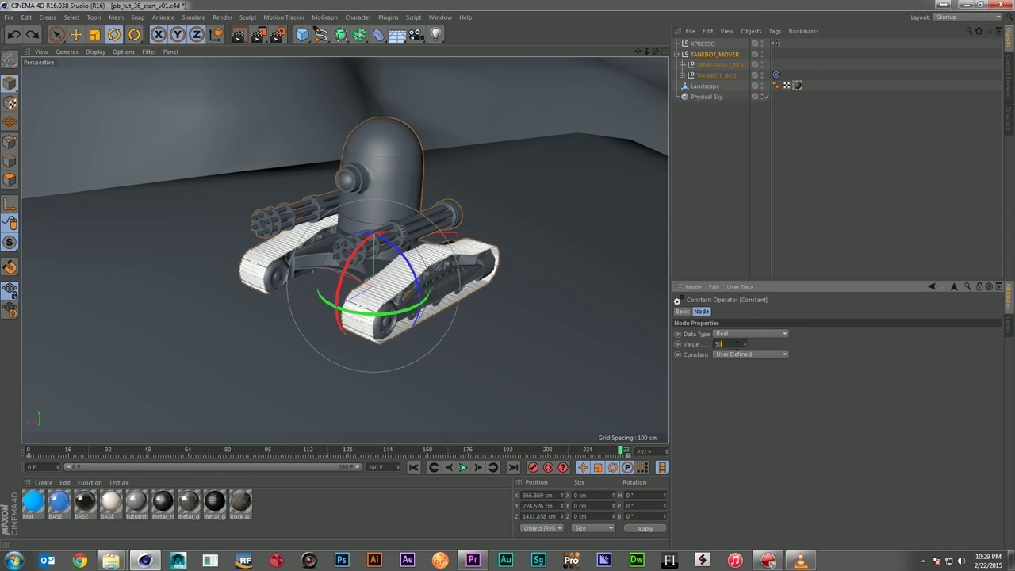
drag(361, 314, 481, 310)
key(ctrl+z)
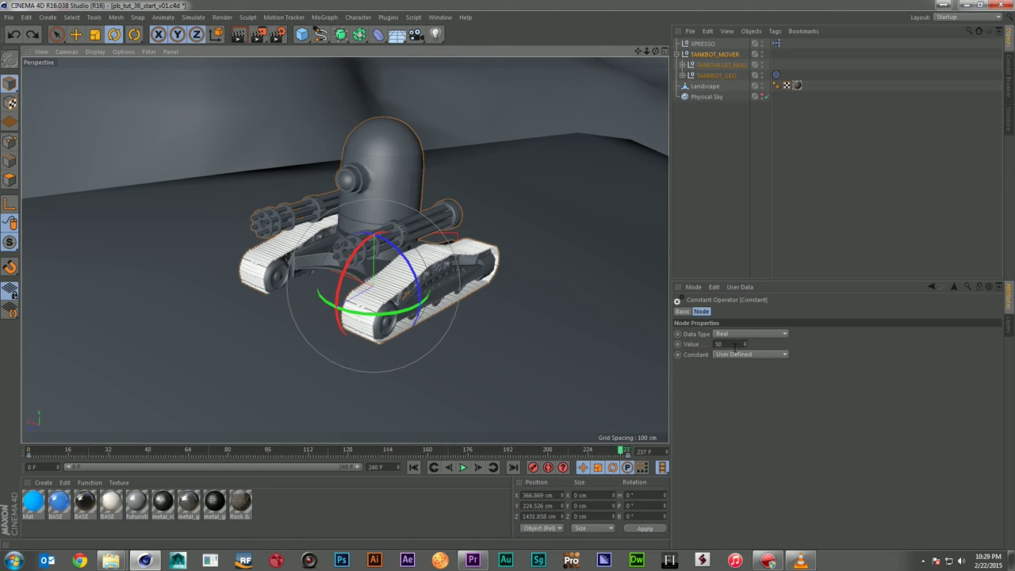
- Try 10 for the lower Constant node, settle on a value of 5, and rotate the tankbot to test the treads
drag(731, 344, 694, 348)
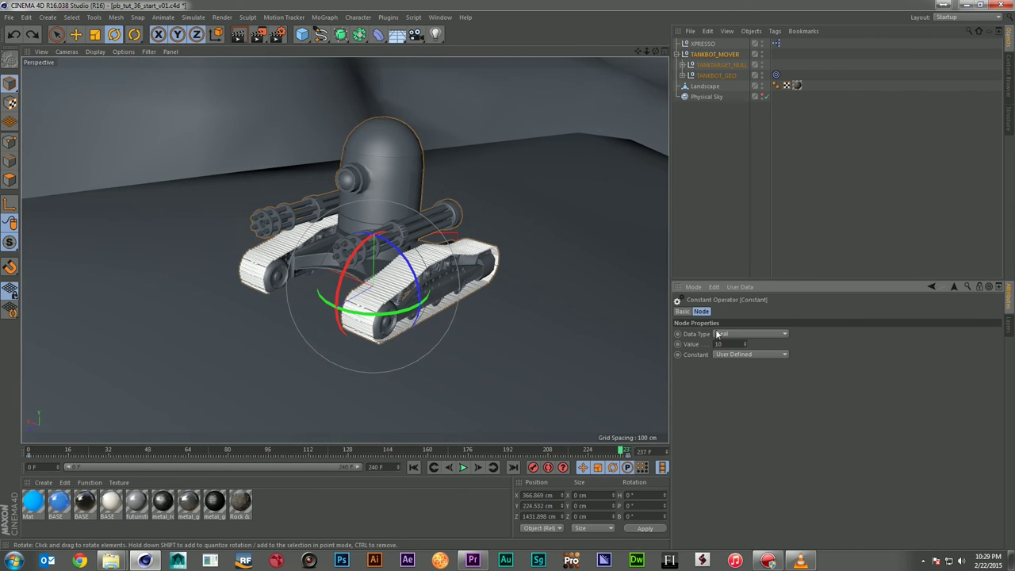
drag(736, 343, 663, 340)
text(5)
key(Return)
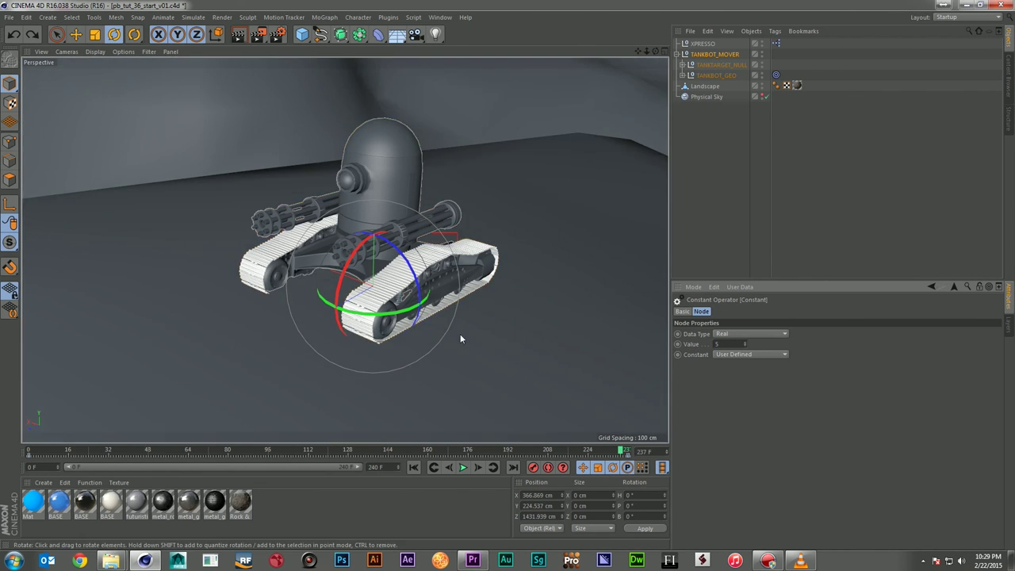
drag(357, 319, 517, 286)
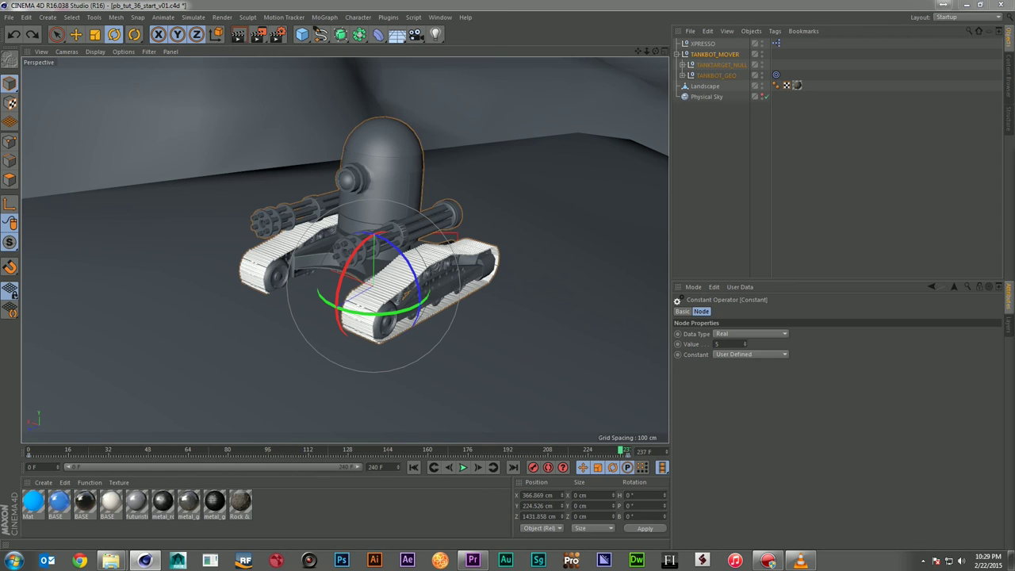
- Deselect everything and bring the XPresso graph back into view to review the tread wiring
click(696, 196)
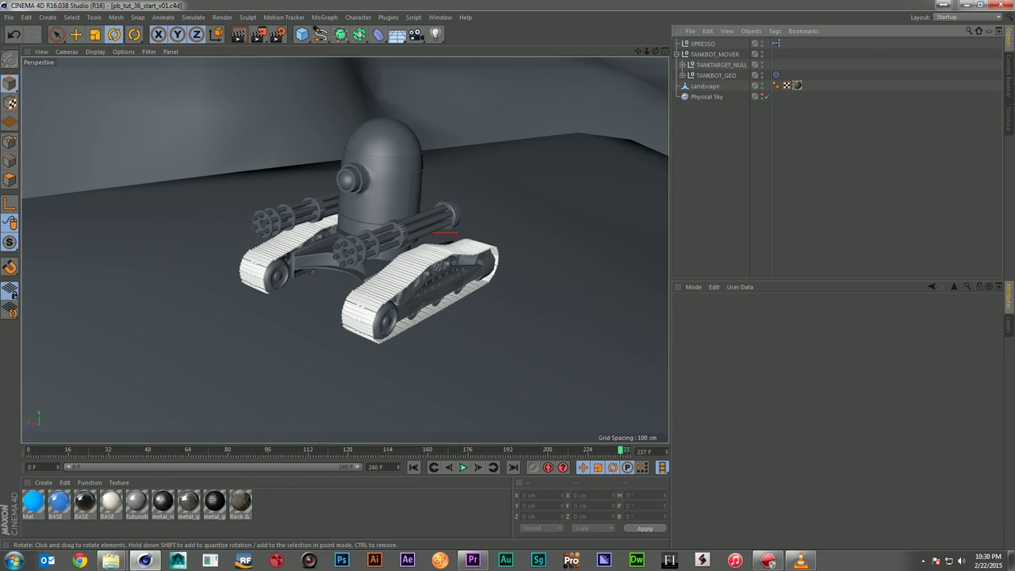
drag(1014, 162, 474, 77)
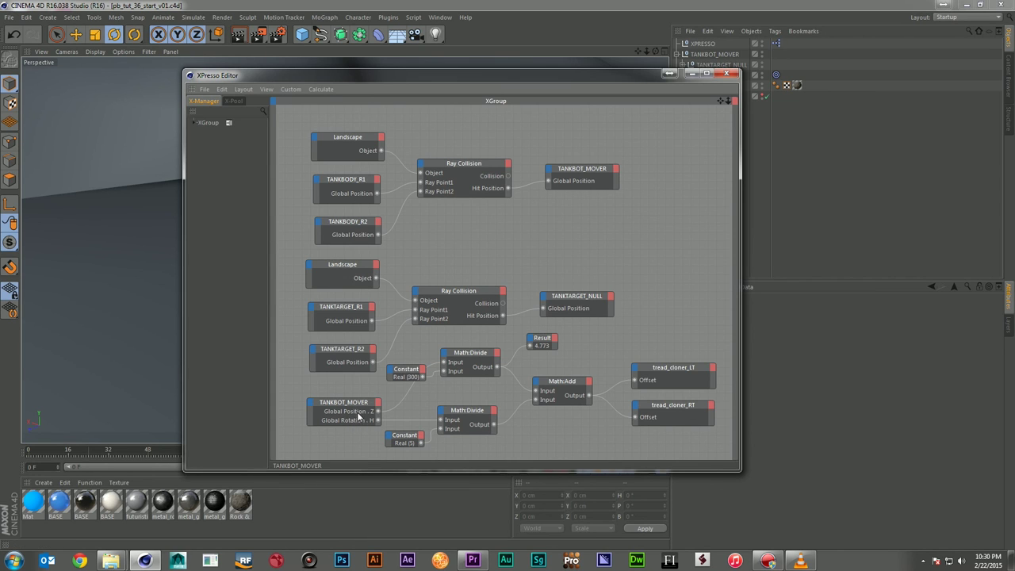
drag(378, 75, 1014, 111)
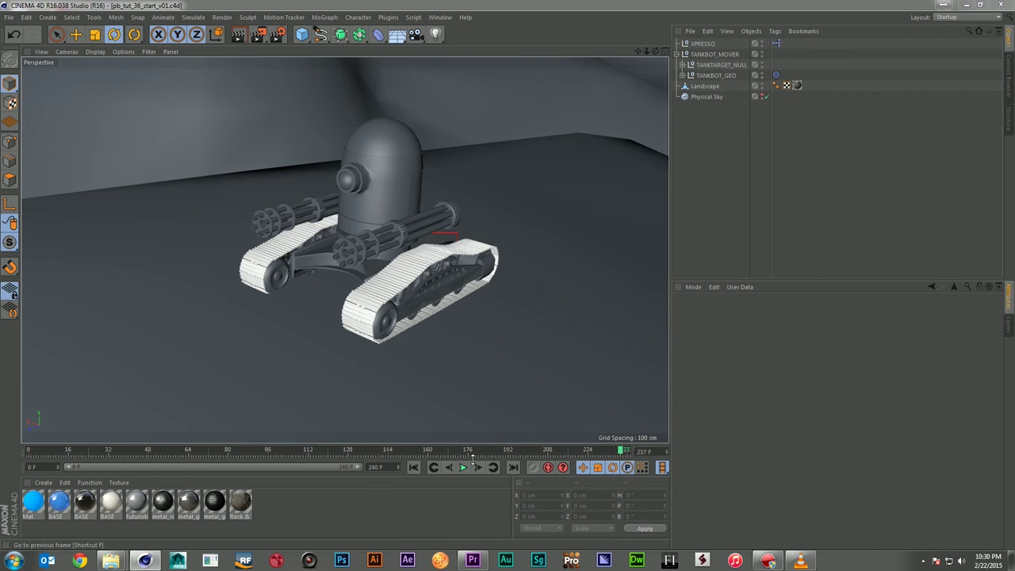
- At frame 0, add a Target Camera and make Camera.Target.1 a child of TANKBOT_MOVER
drag(594, 453, 2, 444)
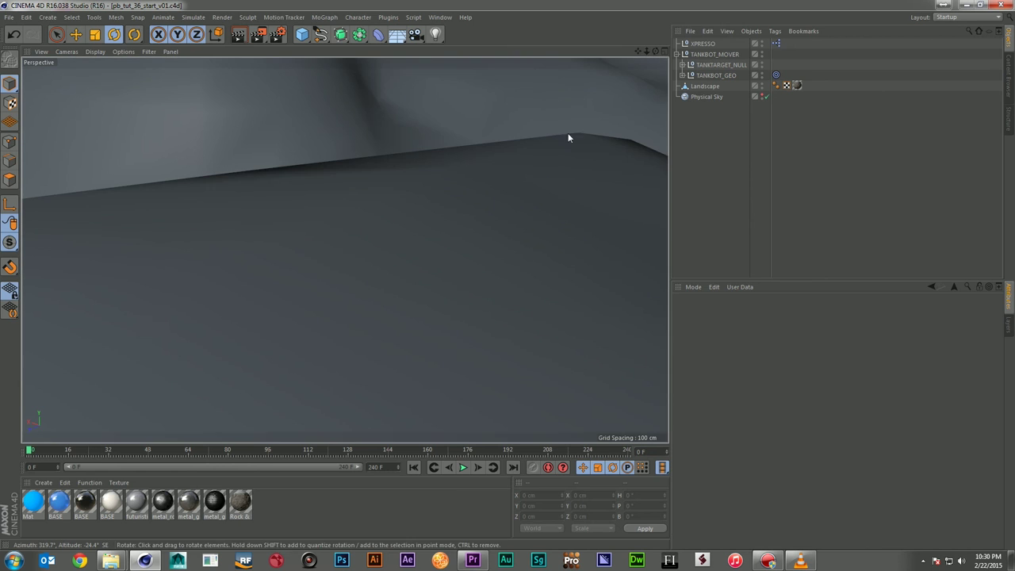
drag(655, 50, 345, 250)
drag(416, 34, 459, 67)
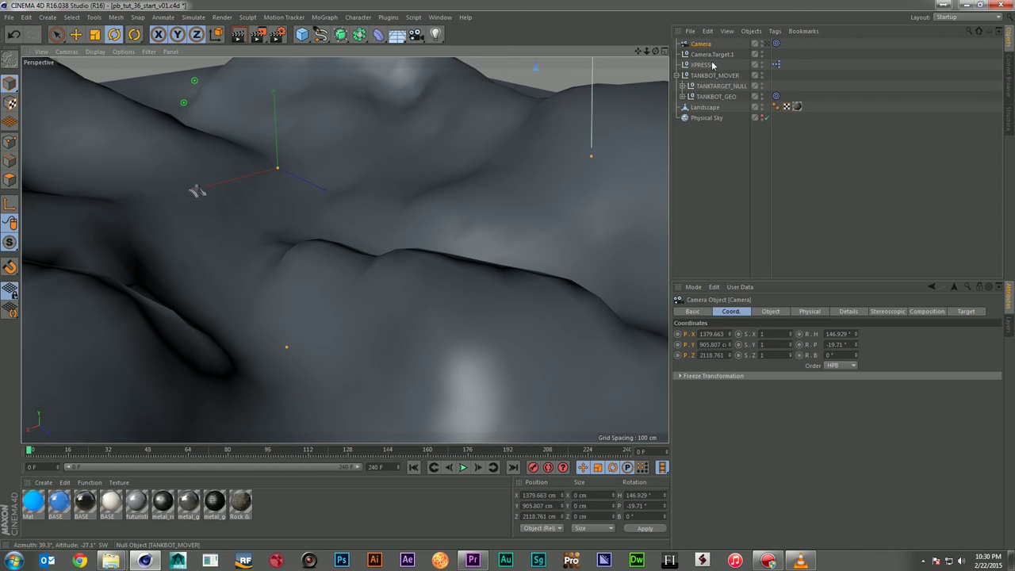
click(719, 55)
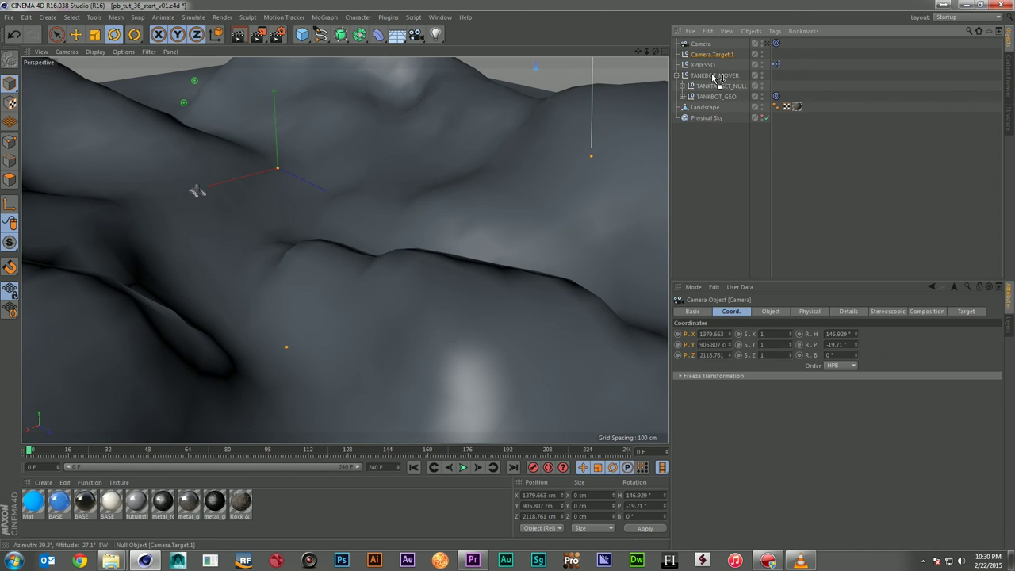
drag(716, 77, 717, 76)
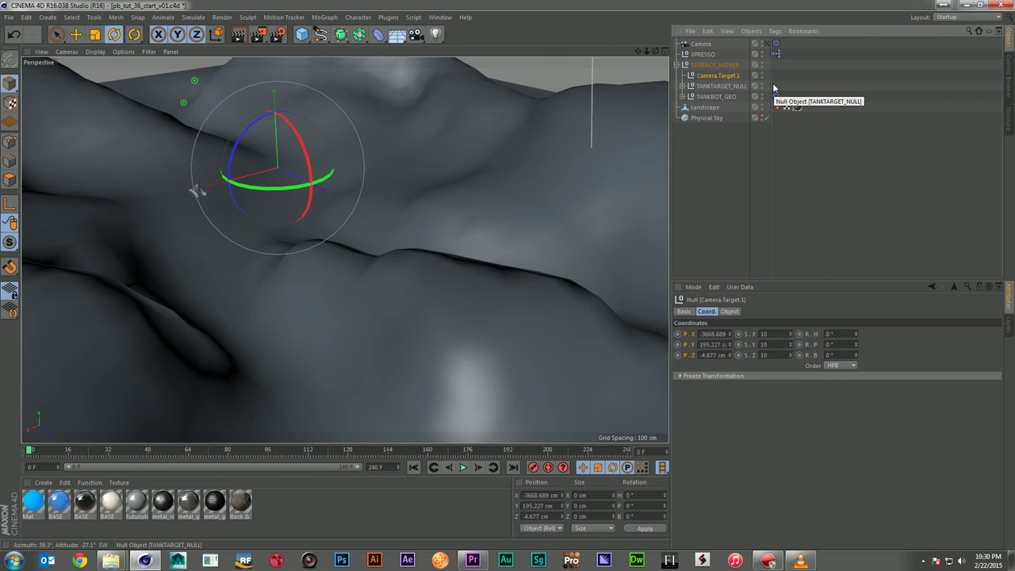
- Set the X, Y and Z position of Camera.Target.1 to 0 cm
double_click(712, 336)
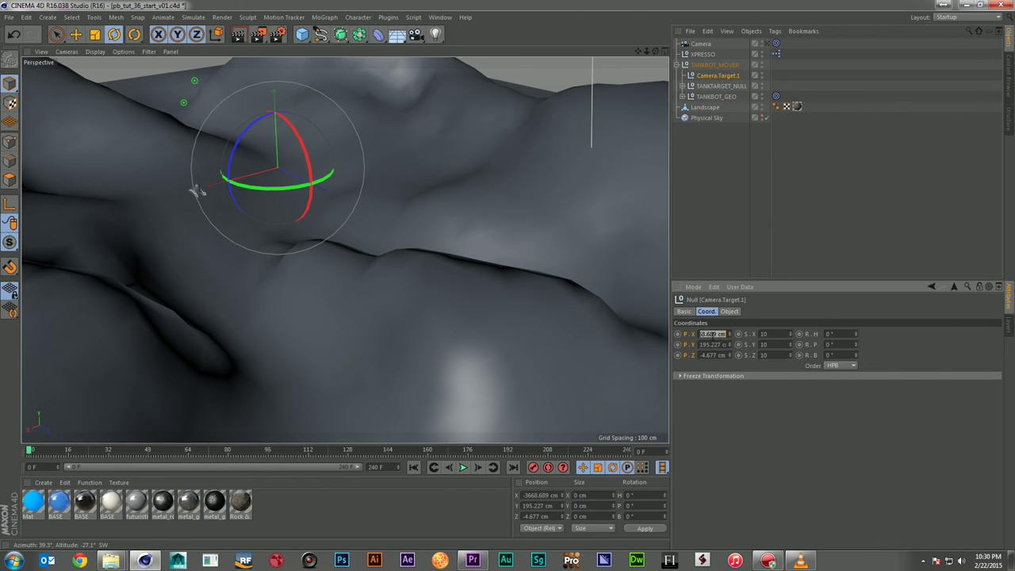
text(0)
double_click(715, 347)
text(0)
double_click(718, 357)
text(0)
key(Return)
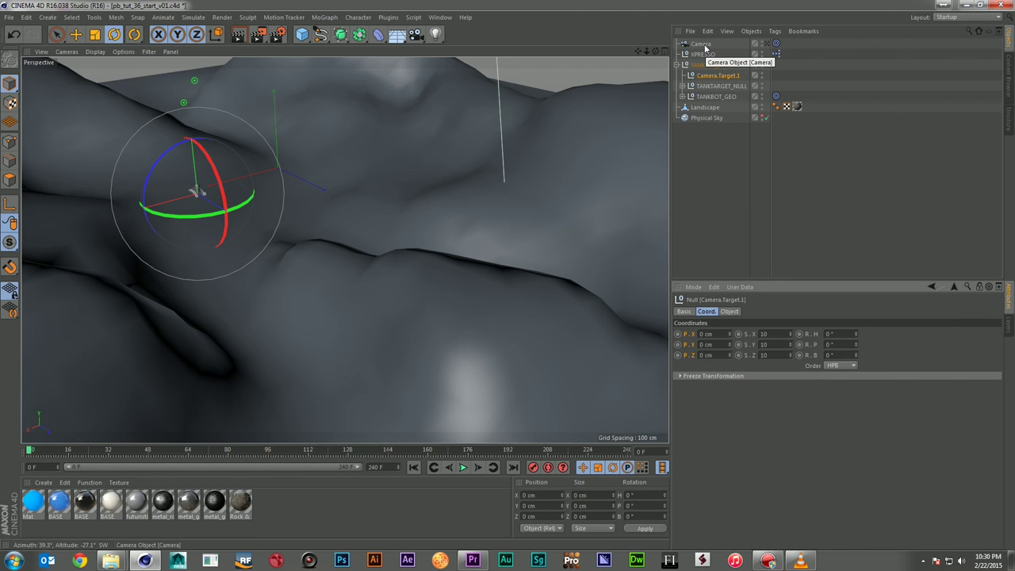
- Look through the new Camera and set its focal length to 18
click(766, 43)
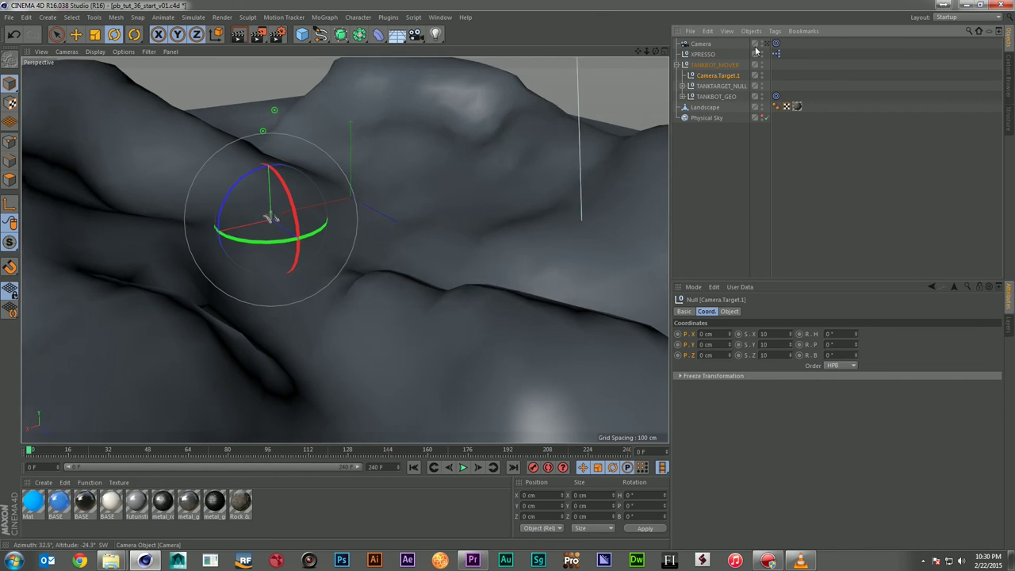
click(702, 45)
click(770, 311)
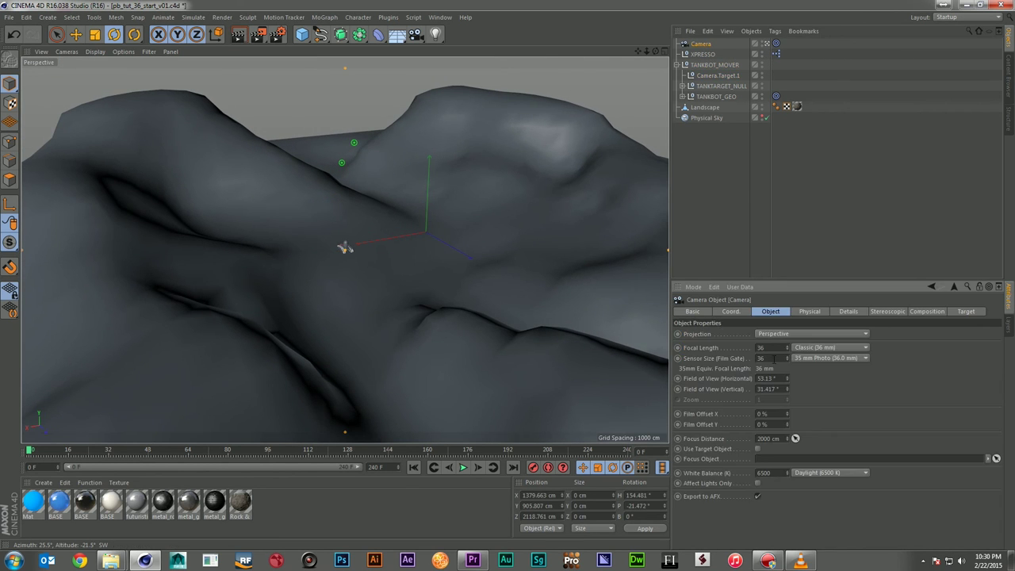
text(18)
key(Return)
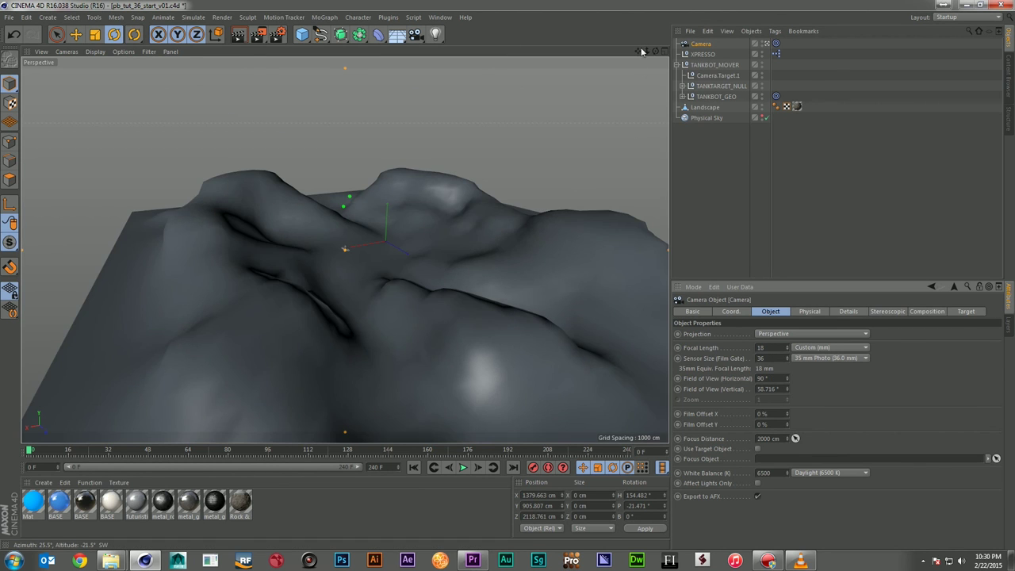
- Move the camera closer to about X 580.8, Y 394.4, Z 341.2 cm and keyframe its position at frame 0
drag(646, 51, 647, 92)
drag(646, 50, 676, 62)
click(731, 312)
click(679, 334)
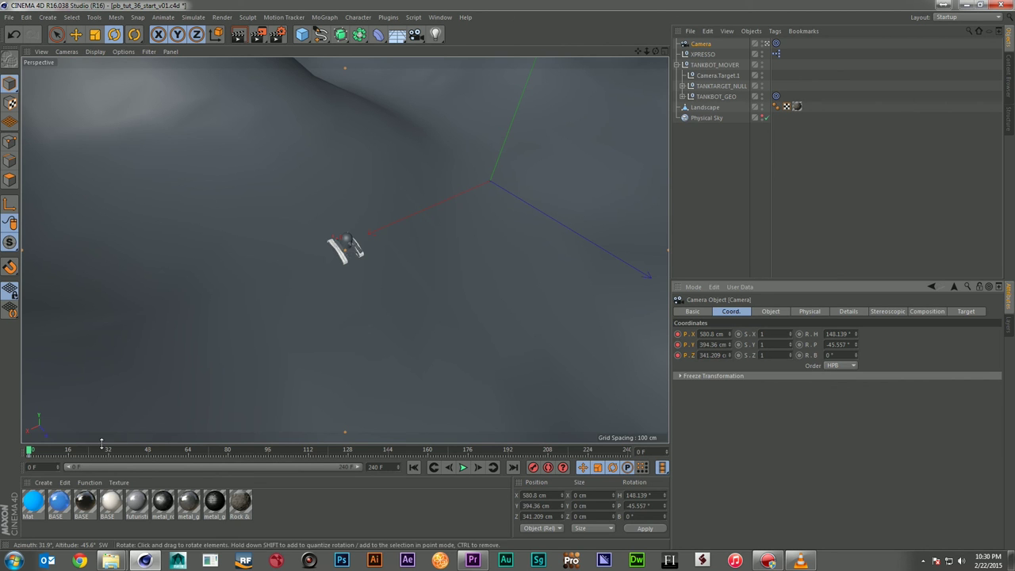
- At frame 240, move the camera to about X 347.4, Y 236.9, Z 1549.7 cm, keyframe its position, and return to the start
drag(30, 452, 766, 449)
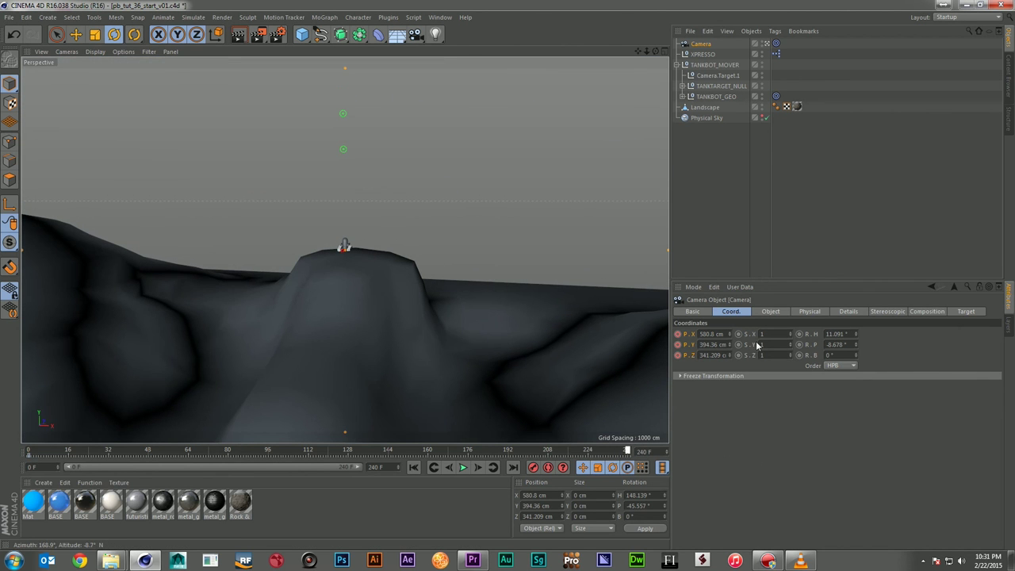
drag(655, 50, 647, 51)
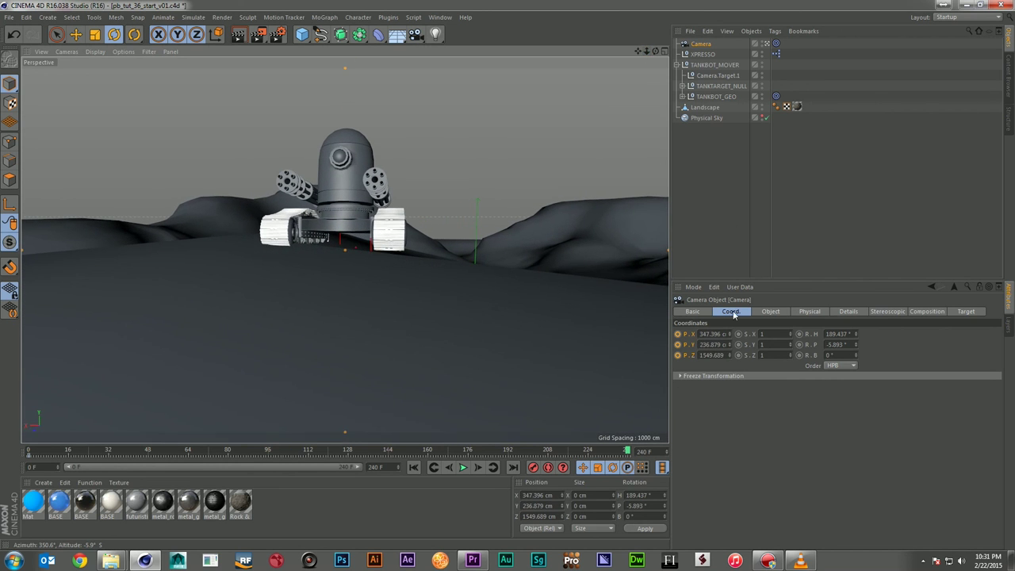
click(413, 467)
- At frame 112, move the camera to about X 751.4, Y 550.1, Z 777.5 cm and keyframe its position
drag(30, 452, 309, 467)
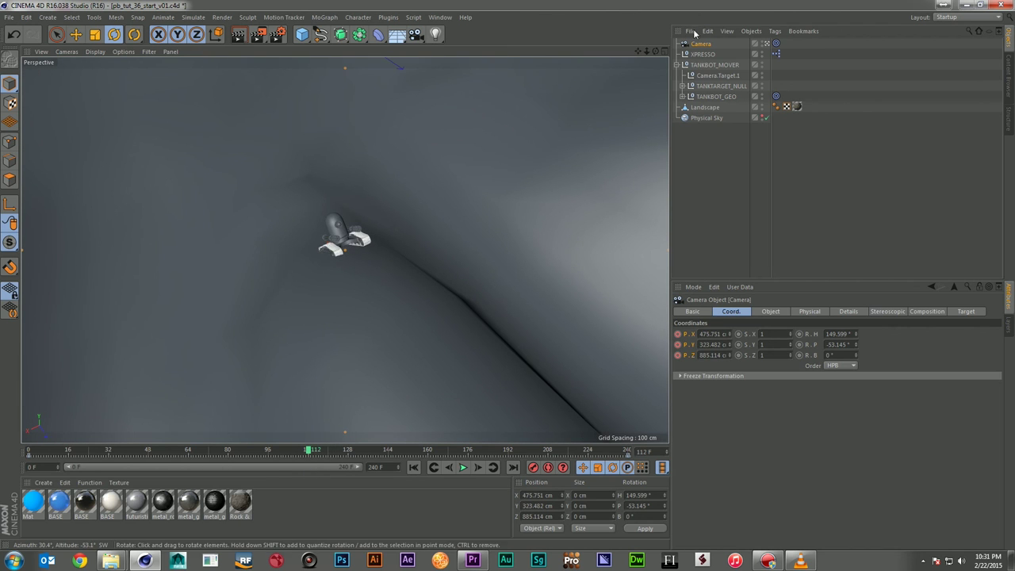
mouse_move(655, 51)
mouse_down()
mouse_move(666, 50)
mouse_move(638, 50)
mouse_up()
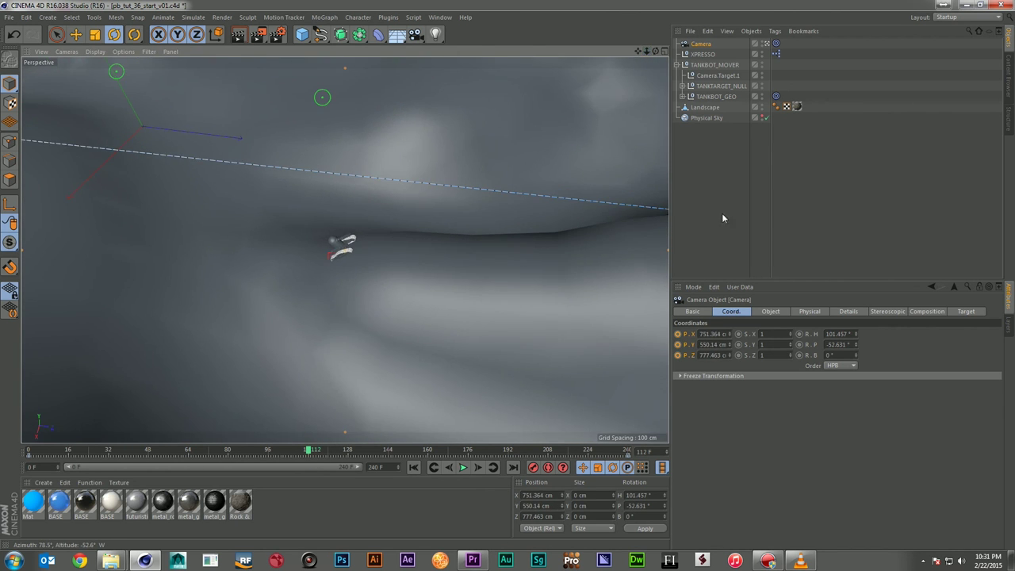
ctrl+click(678, 334)
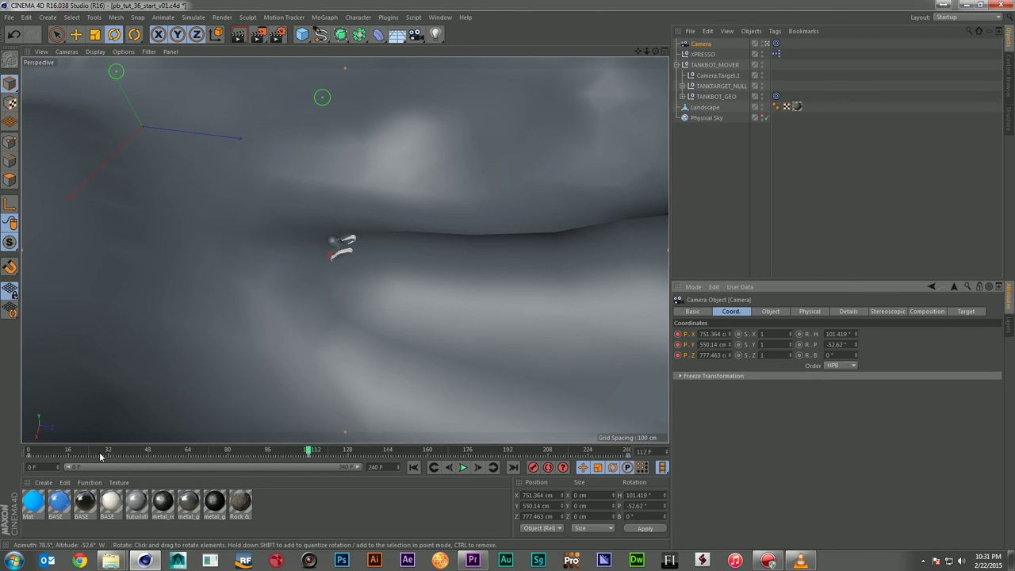
- Scrub through the timeline to frame 240, deselect the camera, and play back the animation
drag(32, 451, 667, 477)
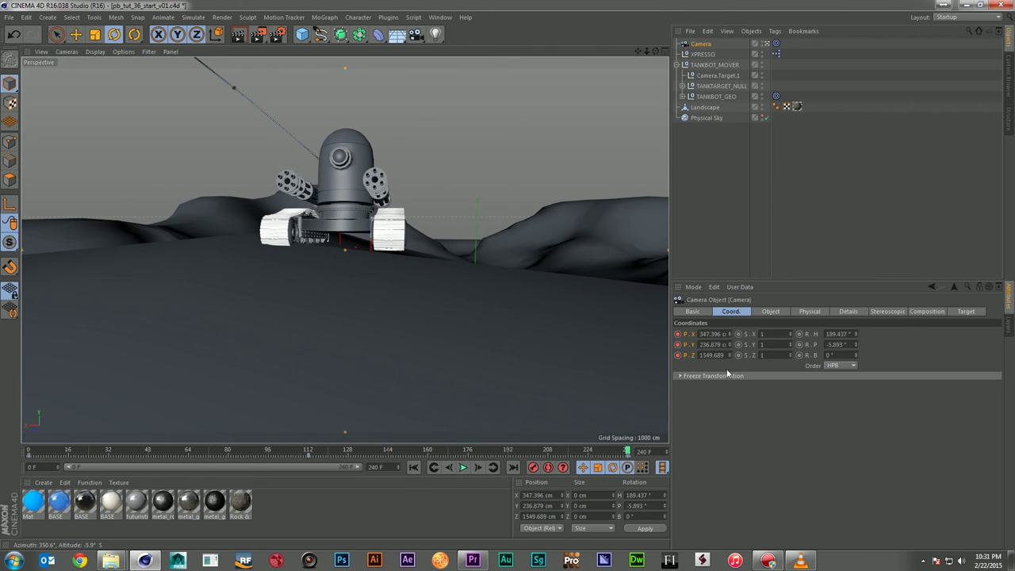
click(712, 230)
click(463, 467)
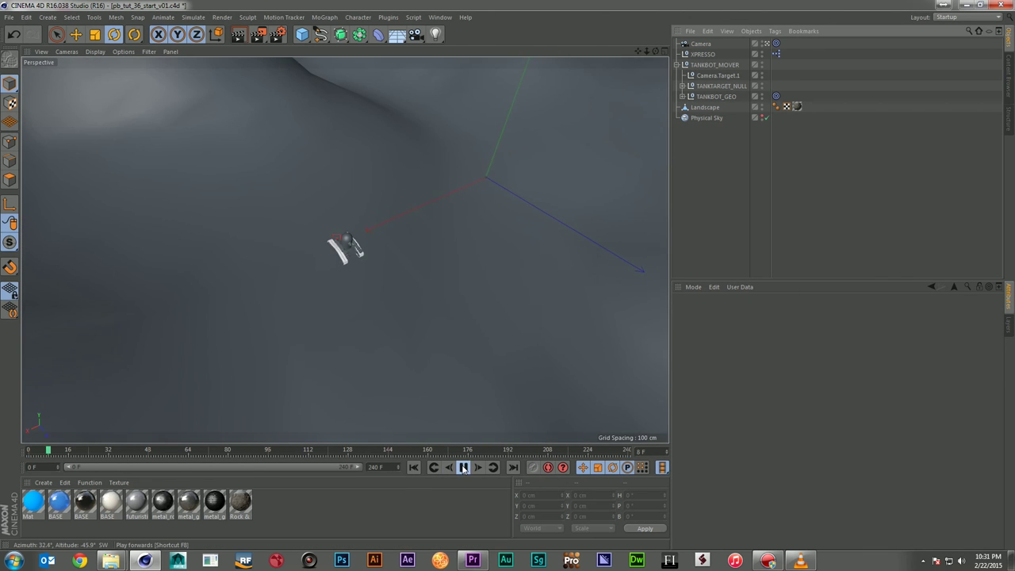
- Open the Timeline, select all Camera and TANKBOT_MOVER keys to check their interpolation, and close the Timeline
click(440, 17)
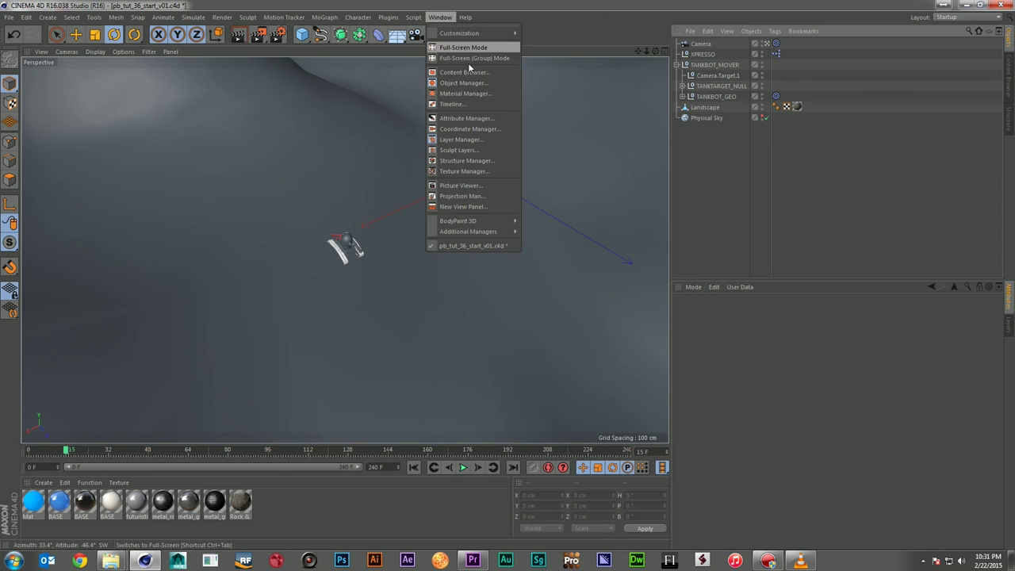
click(468, 104)
drag(527, 161, 481, 141)
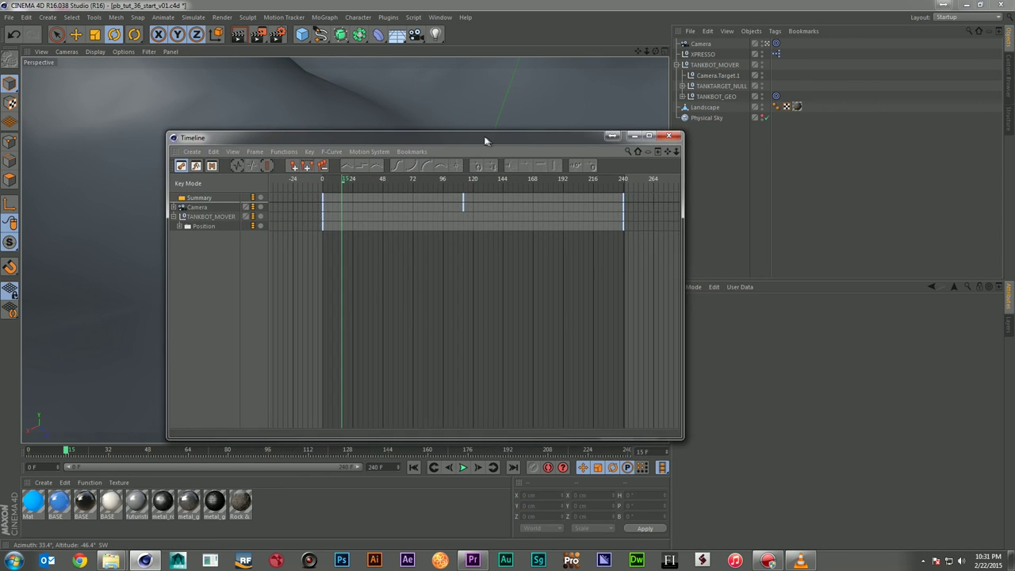
drag(648, 277, 300, 186)
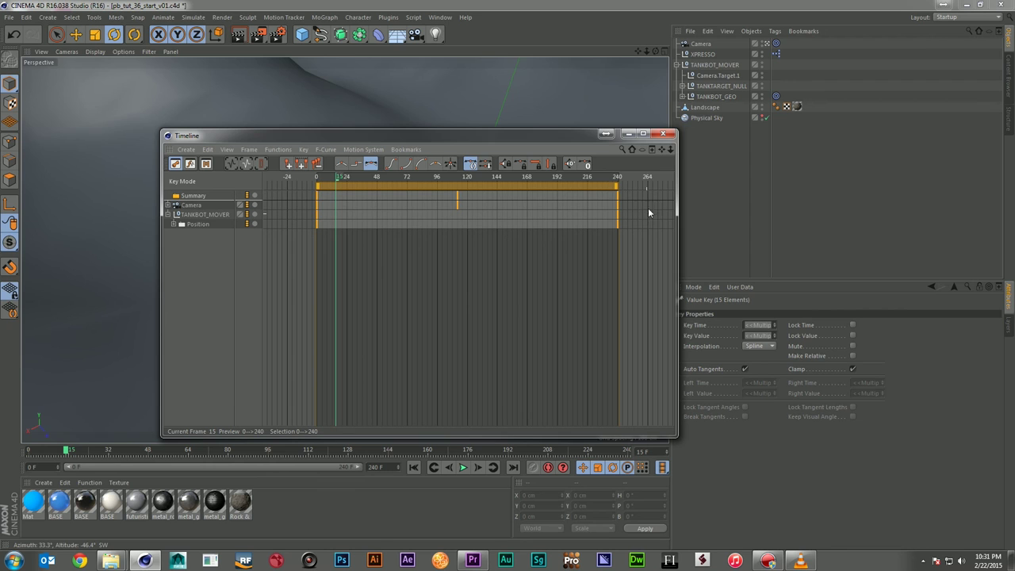
click(663, 134)
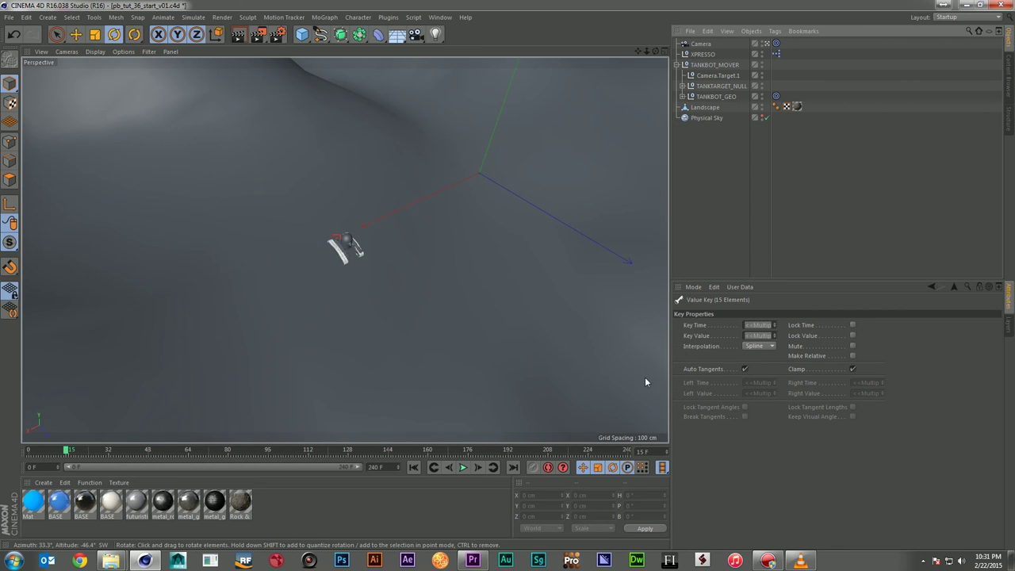
- Play back the camera and tankbot animation, stop it near the end, and return to frame 0
click(463, 467)
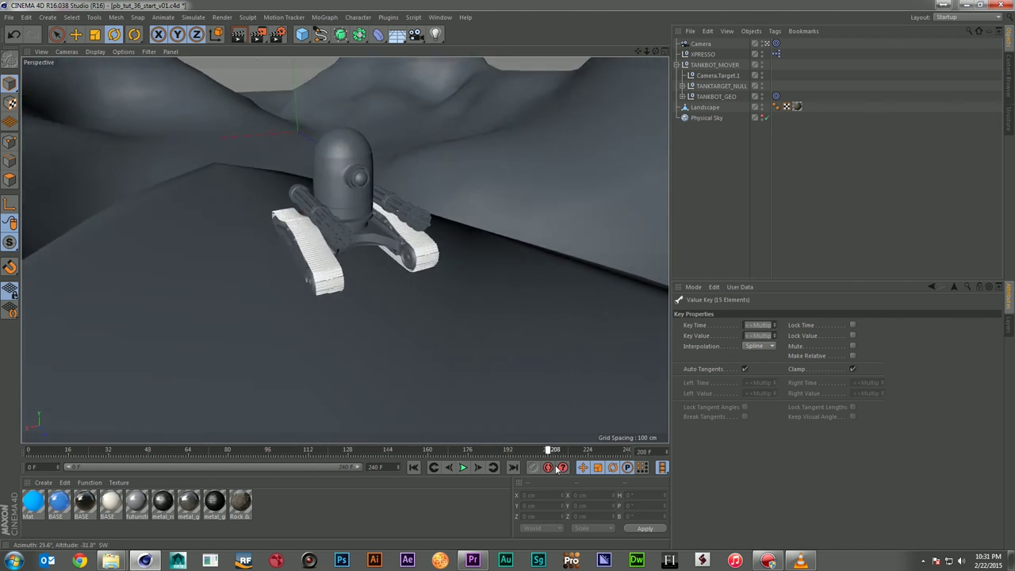
click(432, 467)
drag(433, 467, 3, 474)
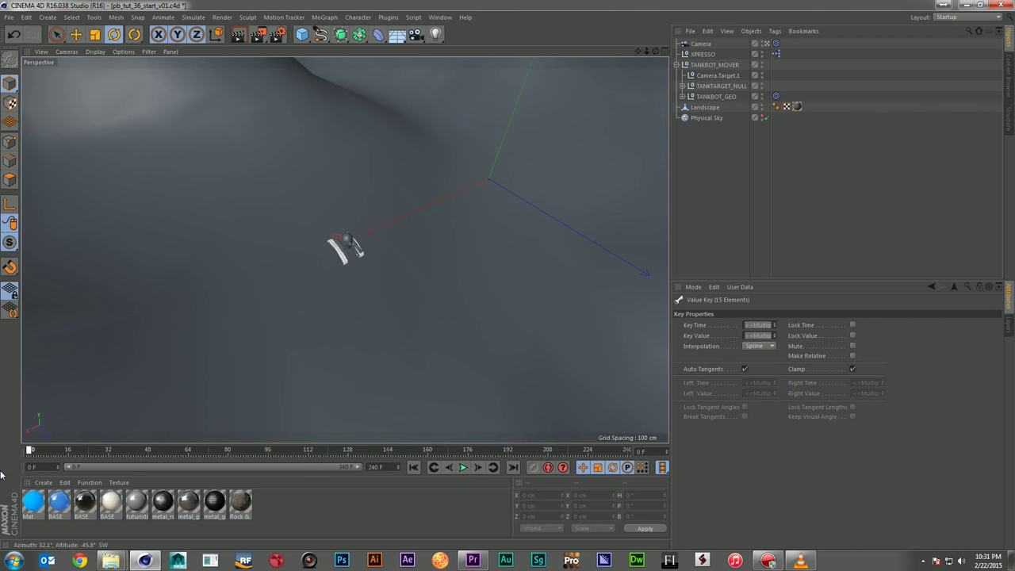
- Open the XPRESSO object's expression in the XPresso Editor and reposition the editor over the viewport to view its nodes
double_click(775, 53)
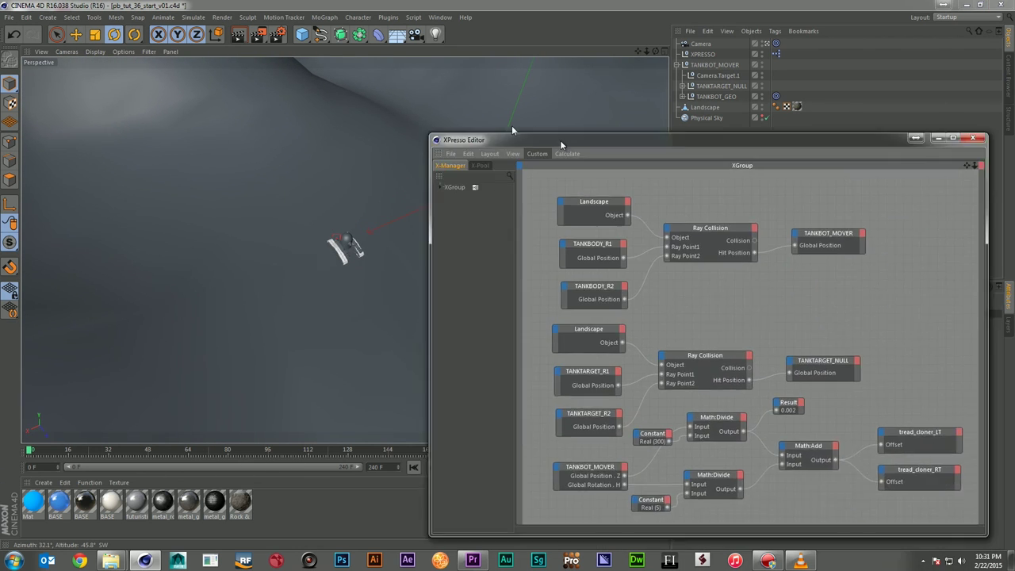
drag(592, 150, 279, 60)
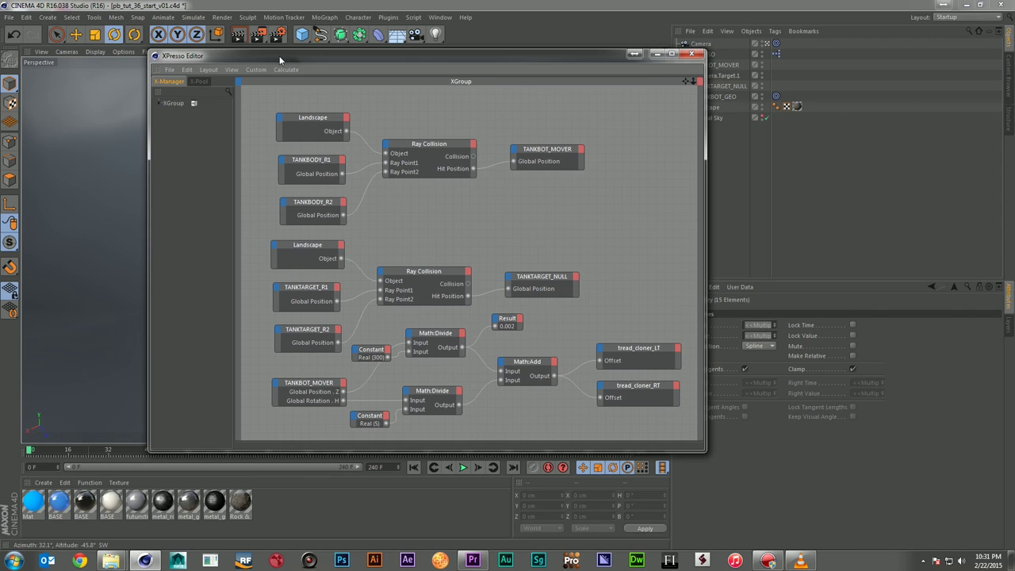